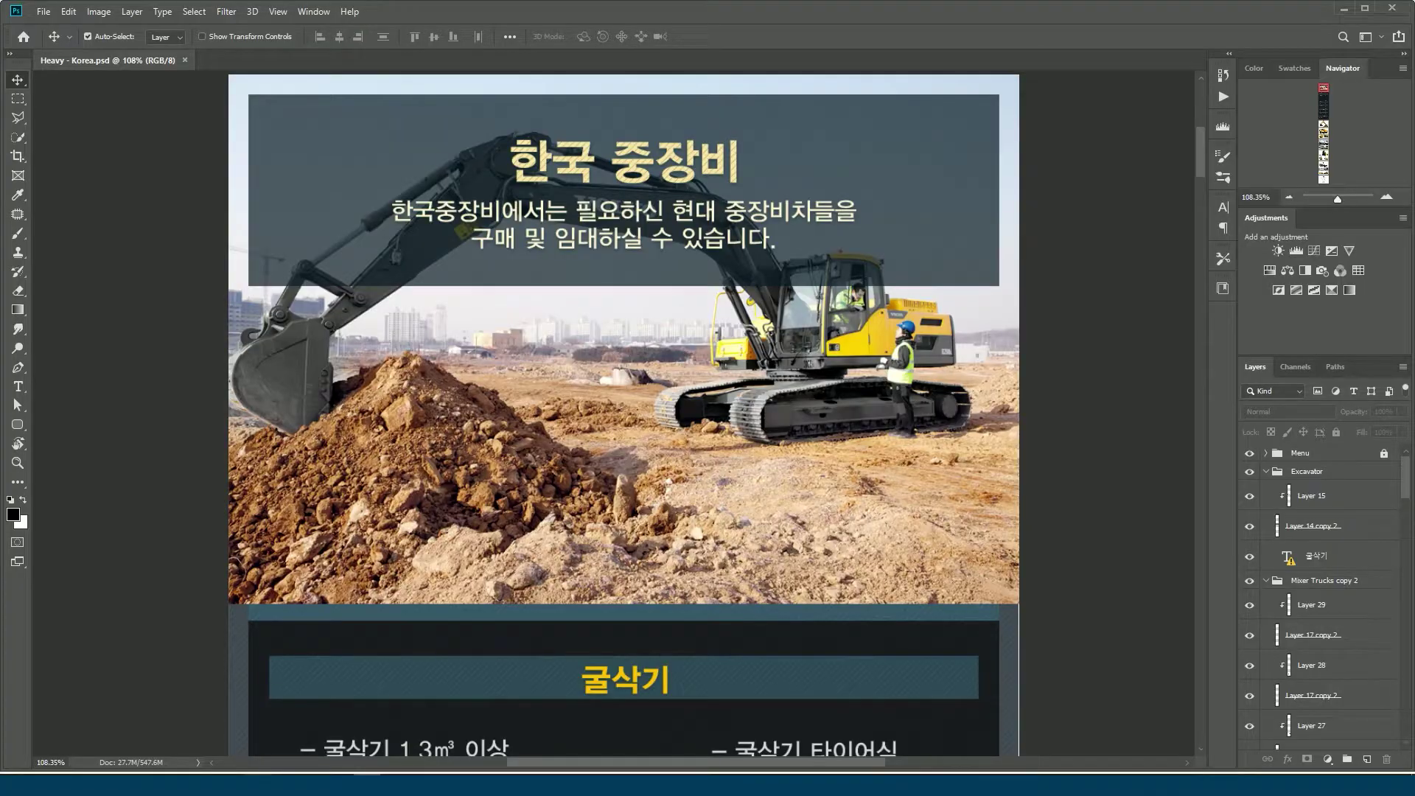
Leave the Photoshop excavator layout and switch to the Chrome browser.
click(258, 786)
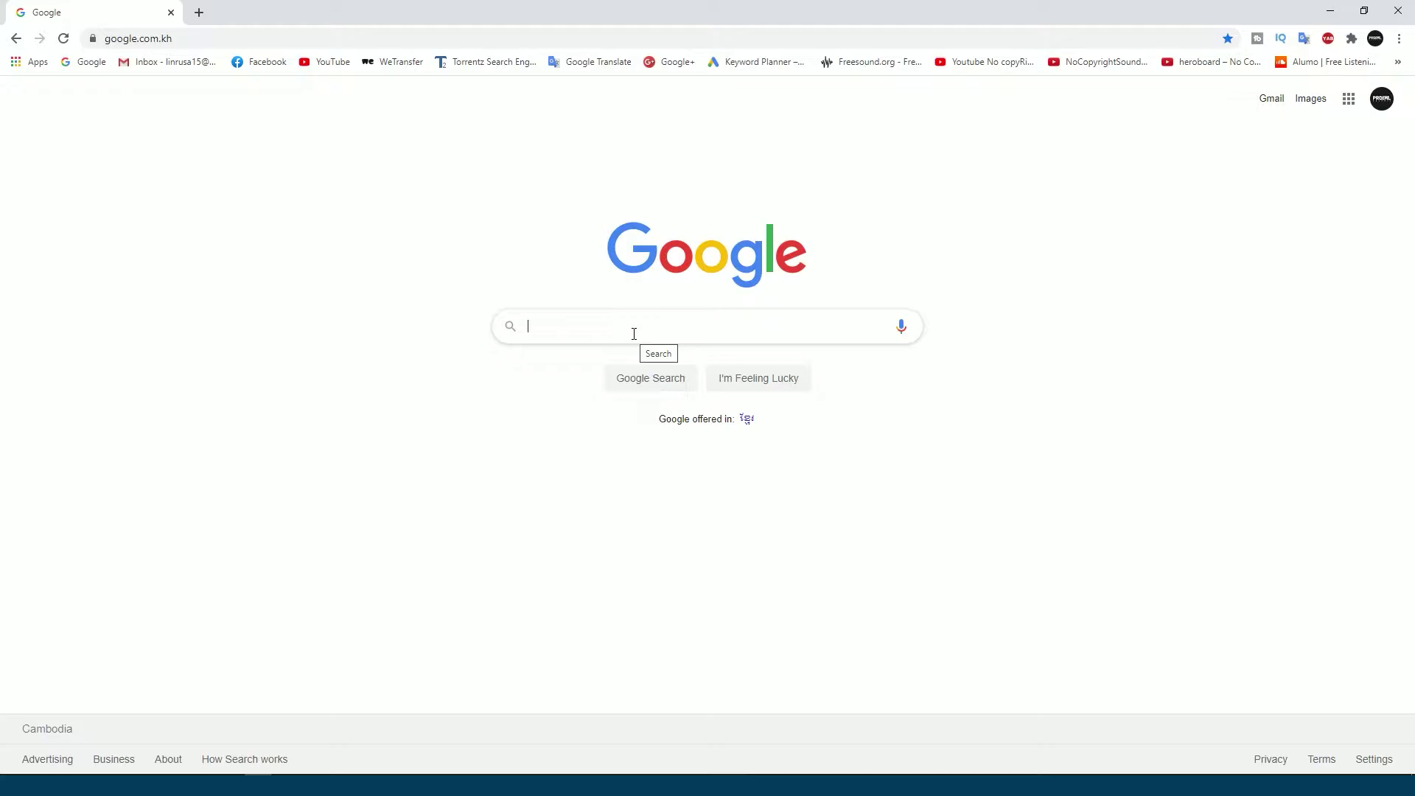
Search Google for photopea and open the Photopea | Online Photo Editor result in a new tab.
text(photo)
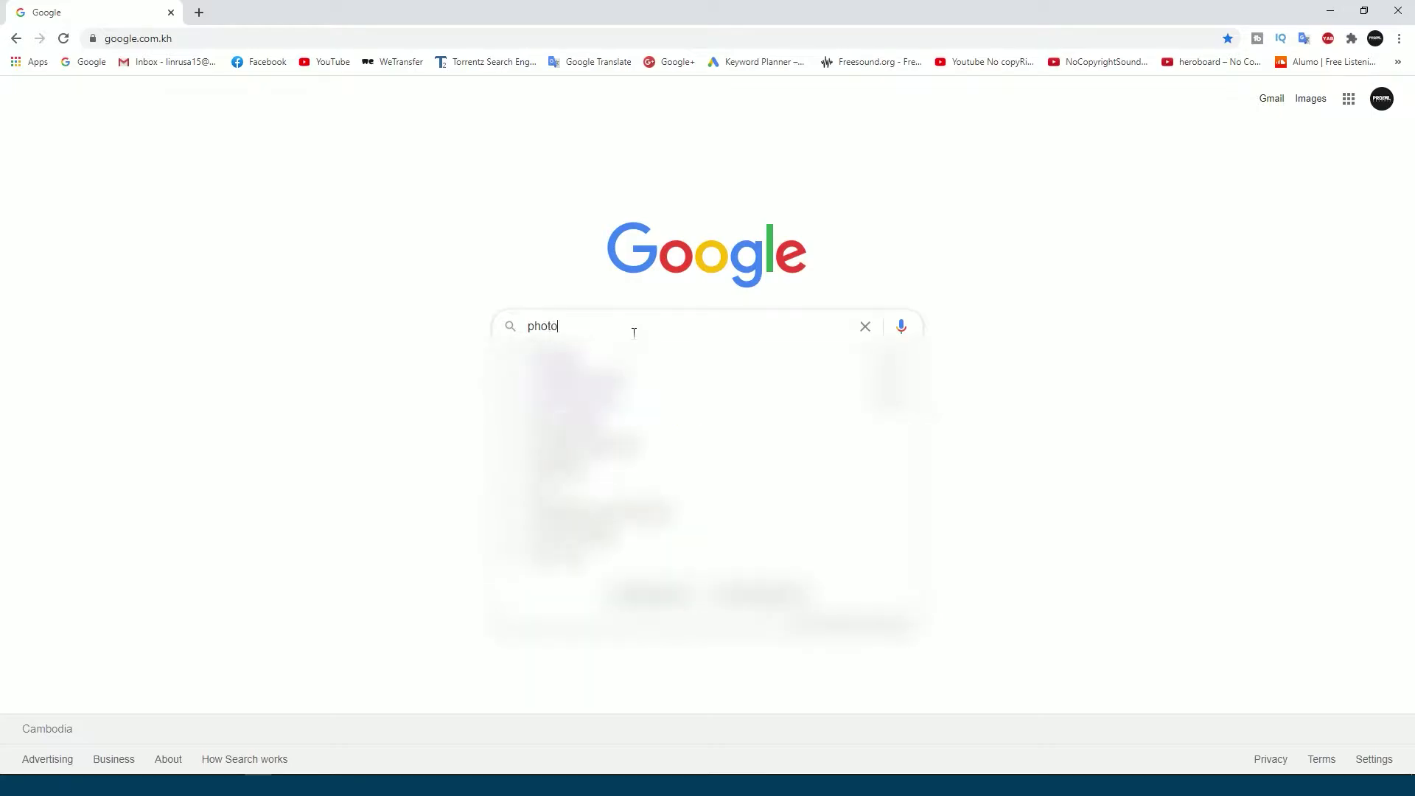
text(pea)
key(Return)
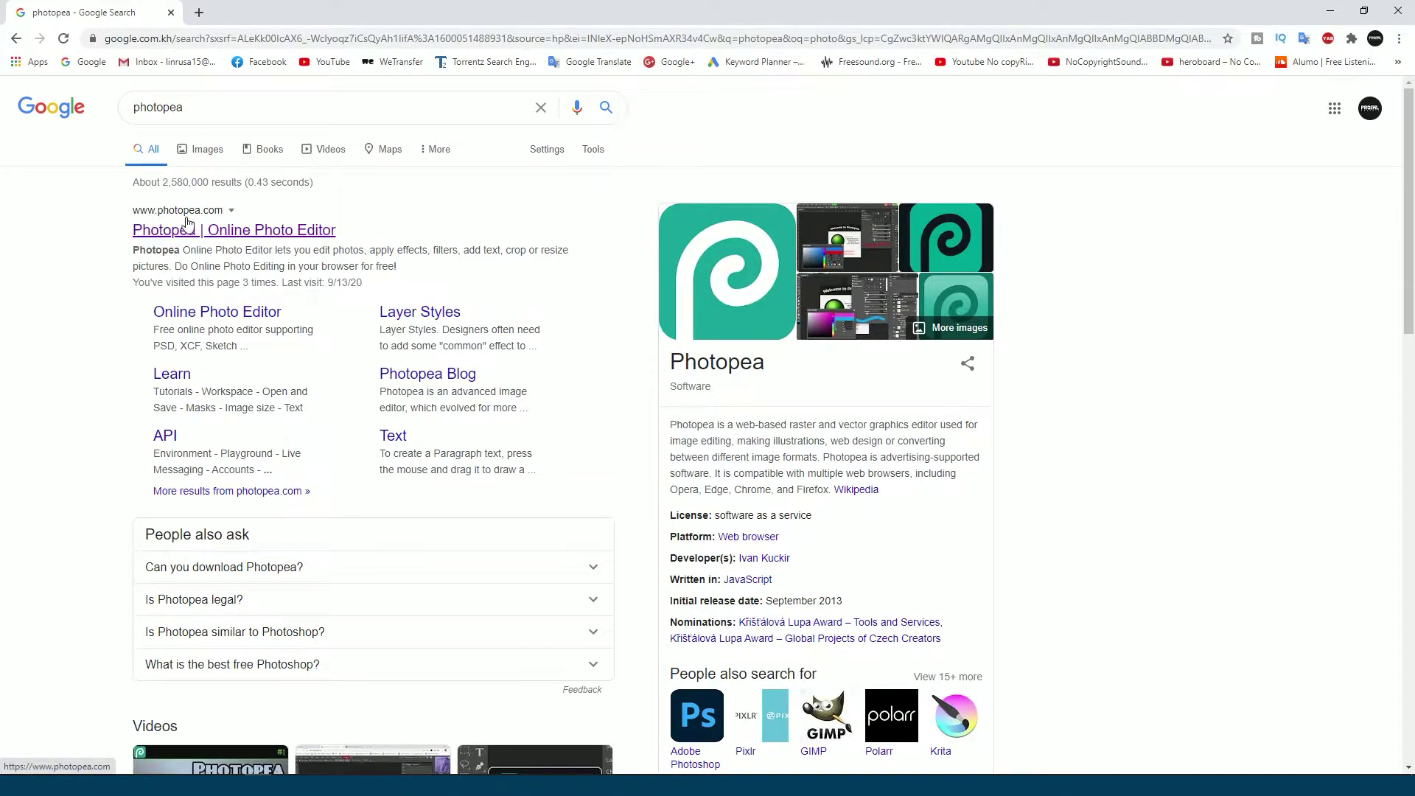
click(231, 227)
right_click(238, 241)
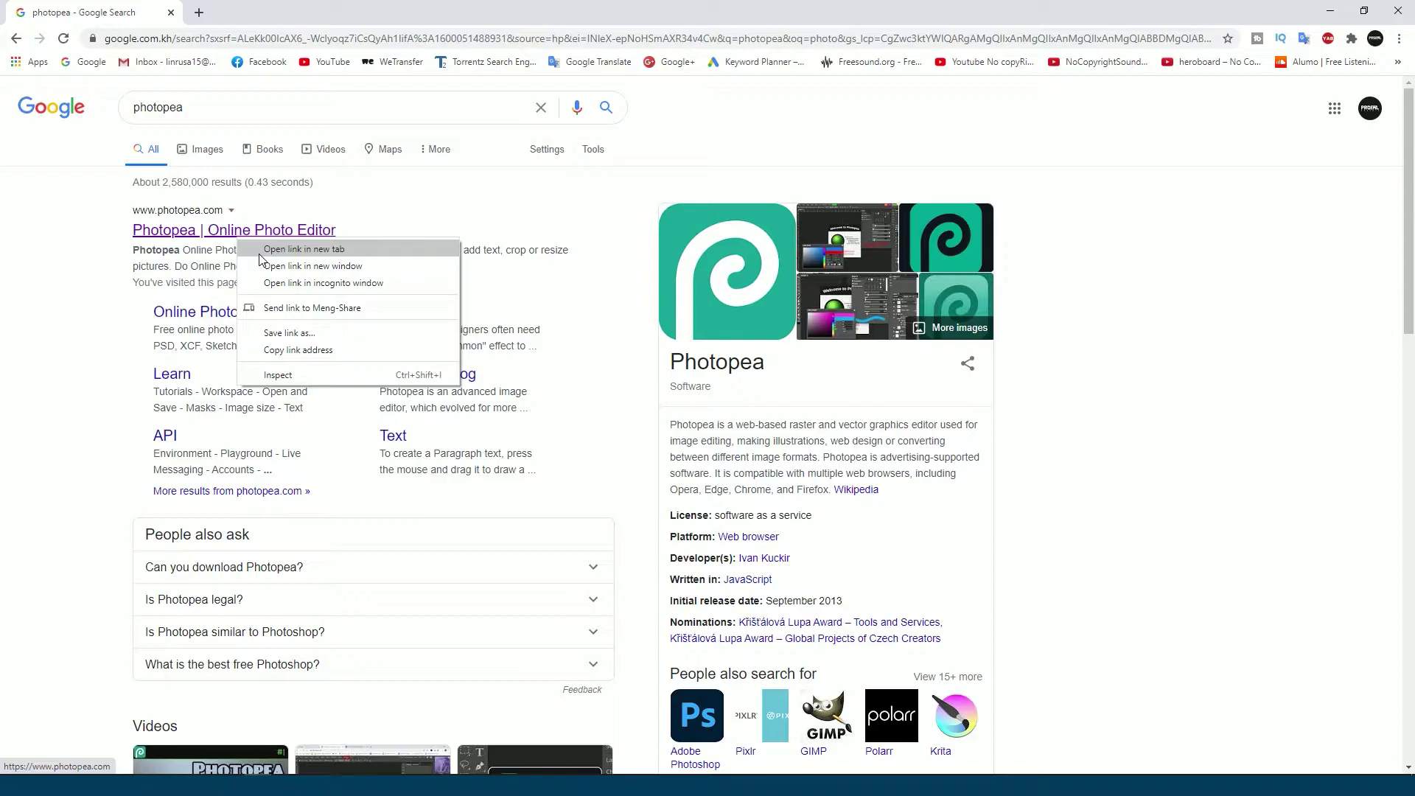
click(259, 251)
Go to the Photopea tab and start a New Project with 1280 × 720 px defaults.
click(267, 17)
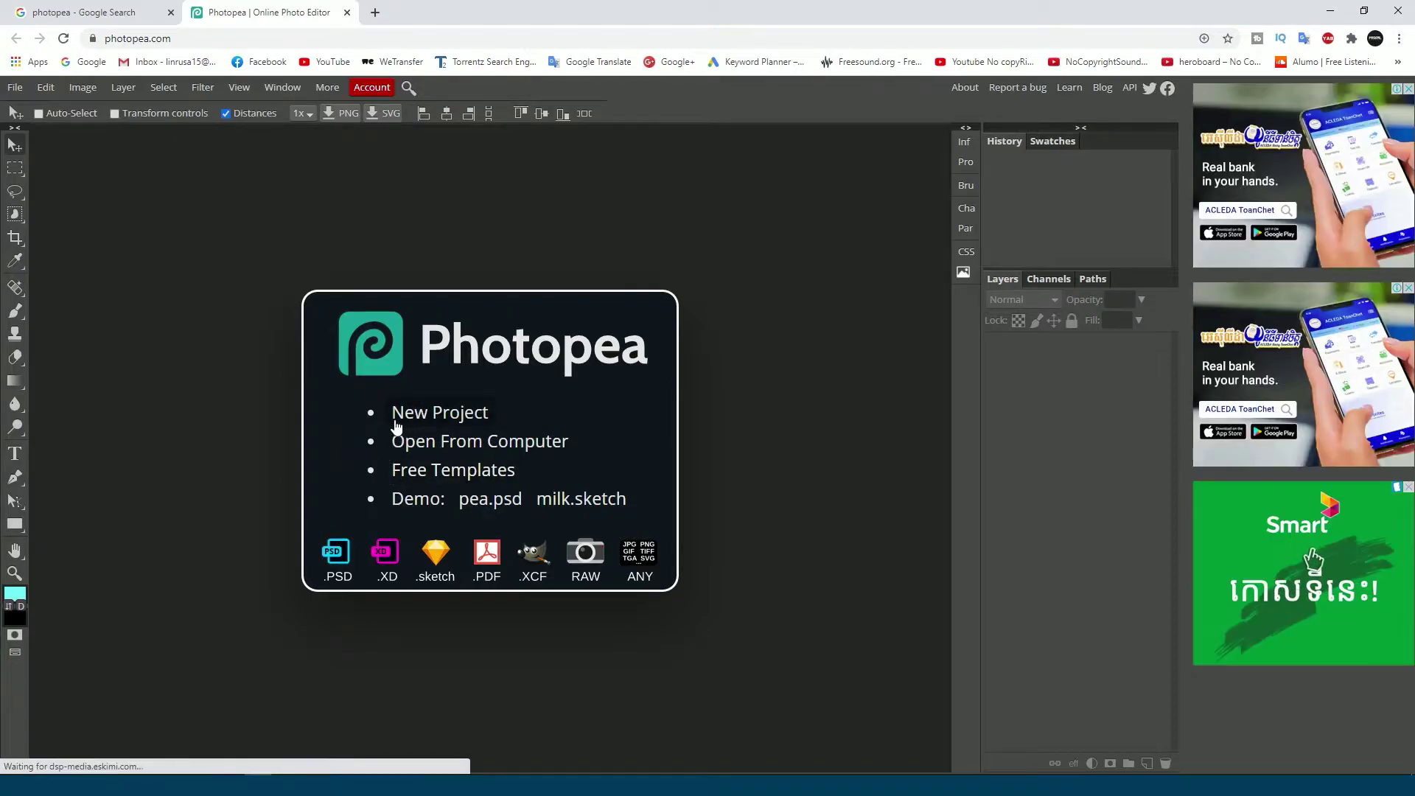
click(428, 415)
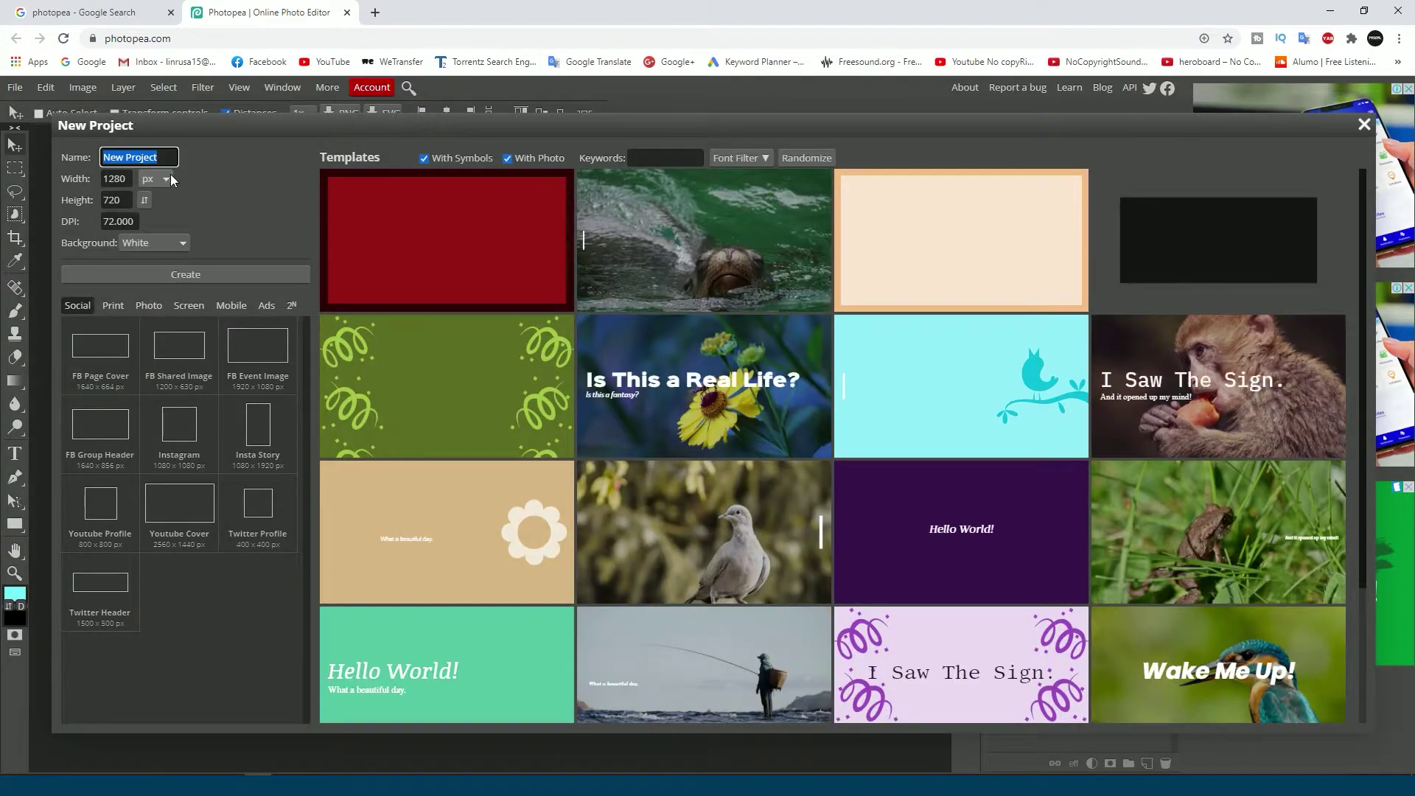
Review the 1280 × 720 px, 72 DPI settings and template gallery, then close the dialog unused.
click(121, 179)
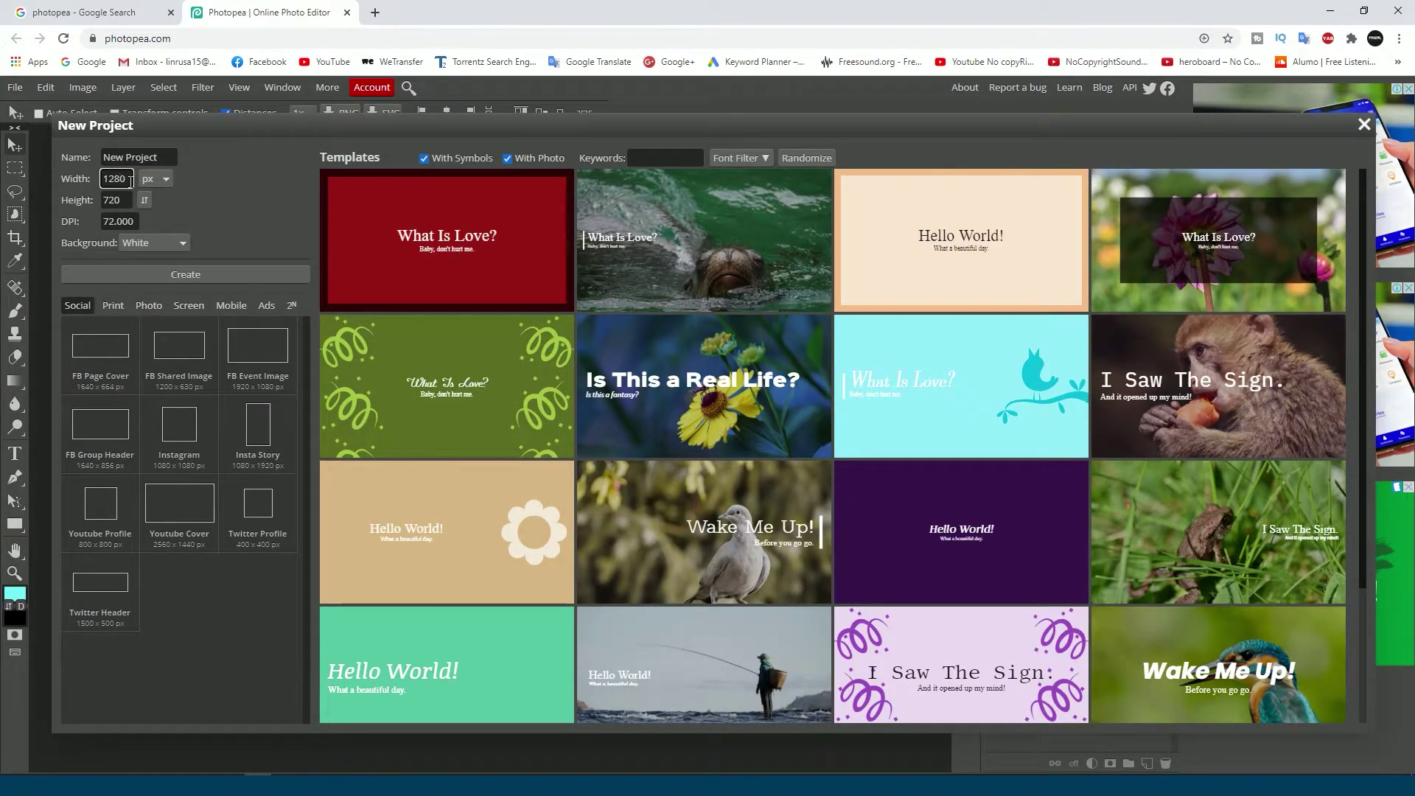
double_click(129, 181)
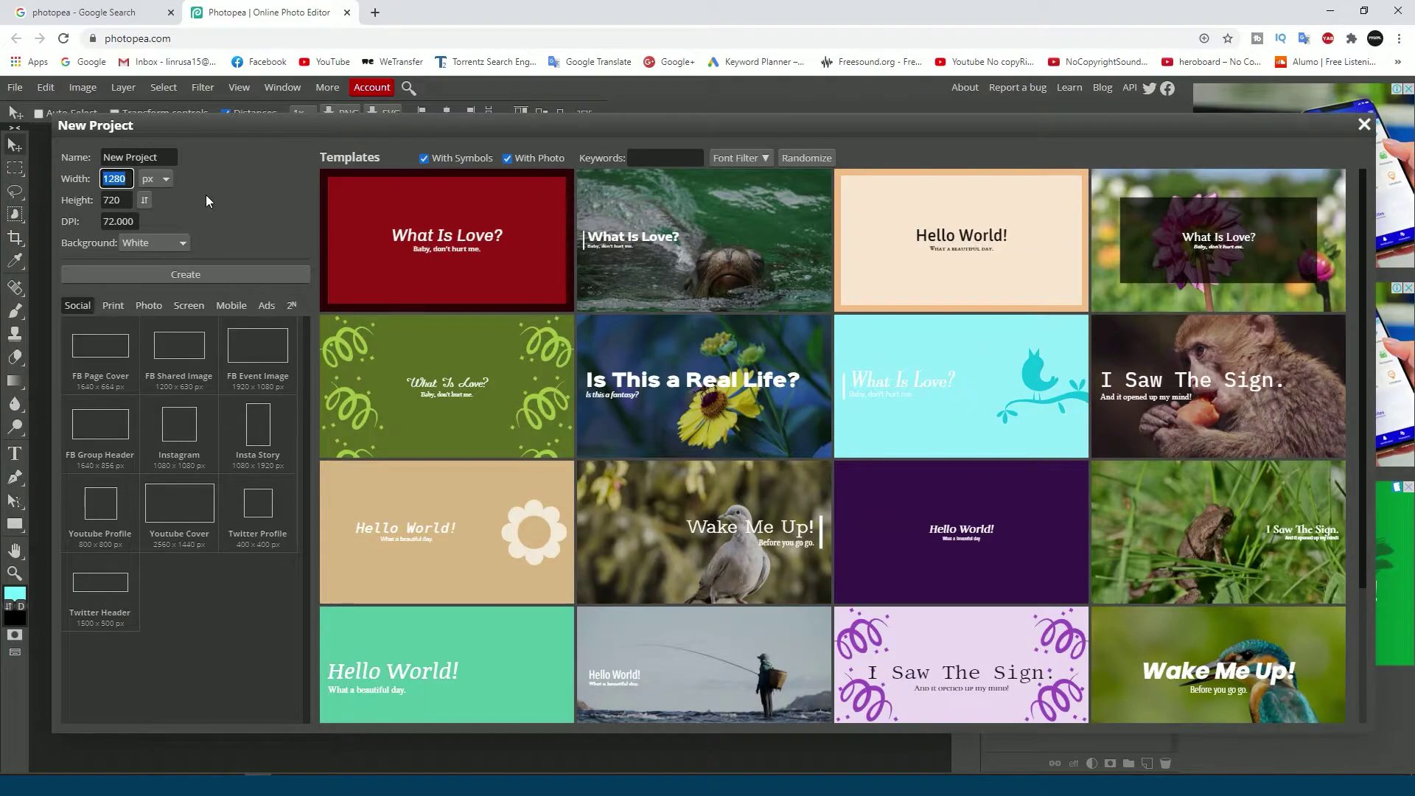
double_click(118, 221)
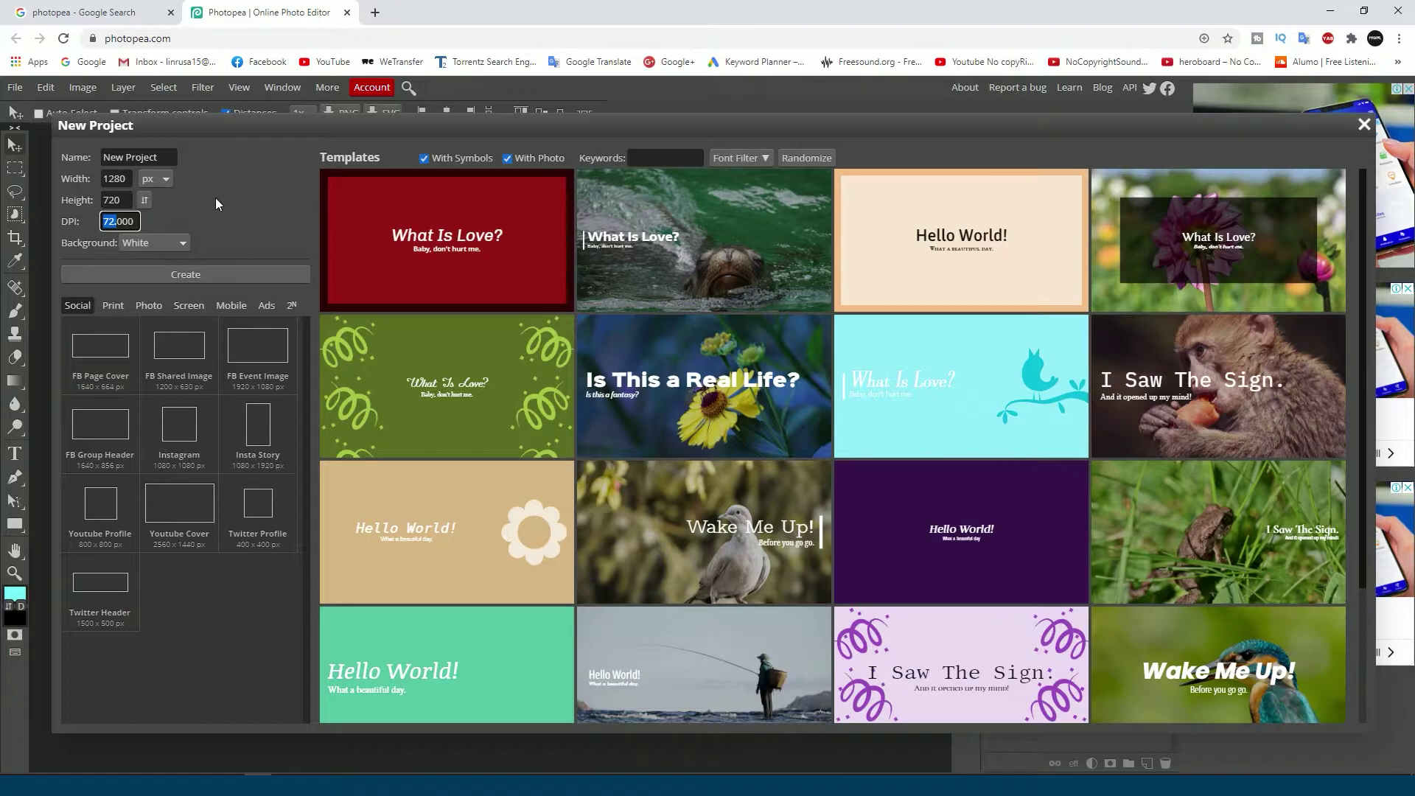
scroll(820, 498, down, 9)
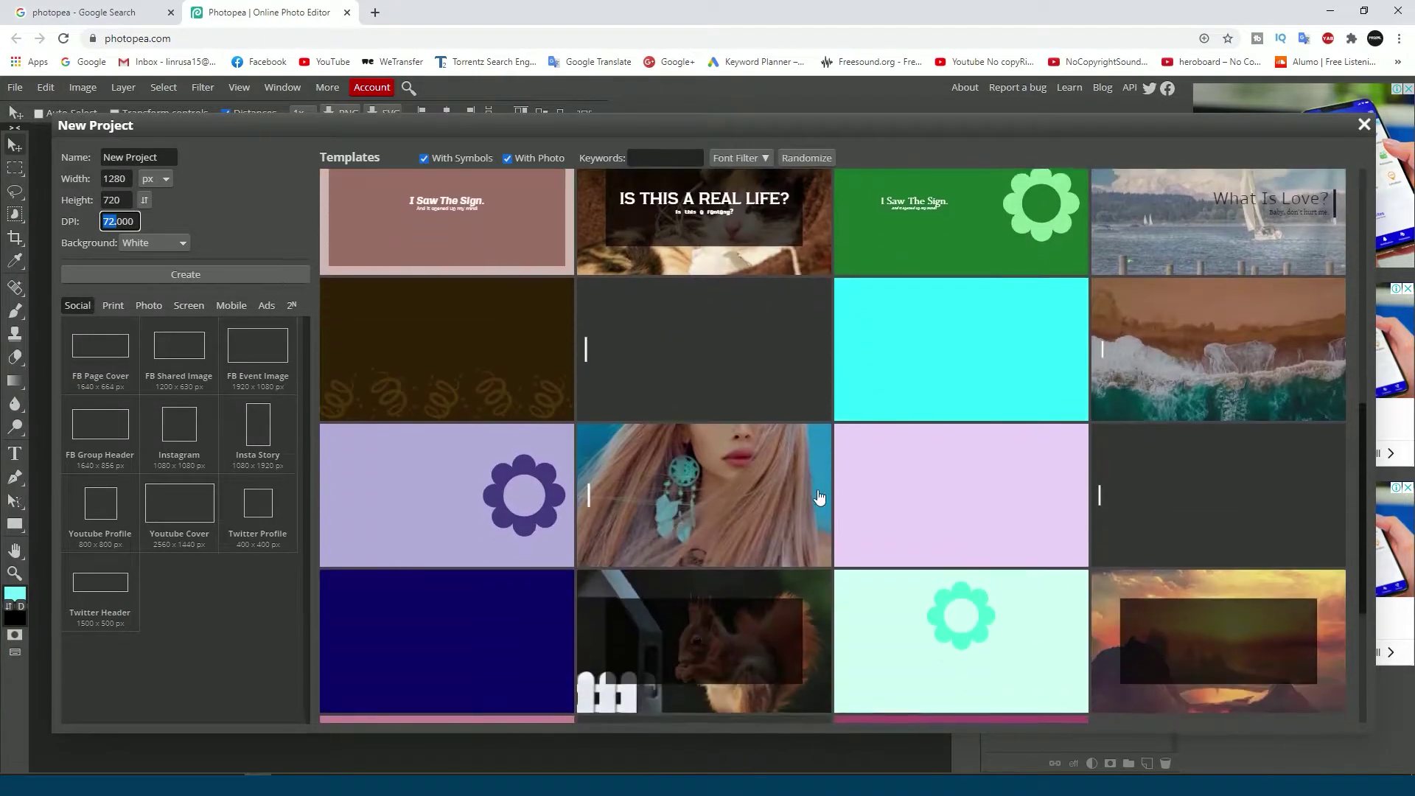
scroll(819, 498, down, 3)
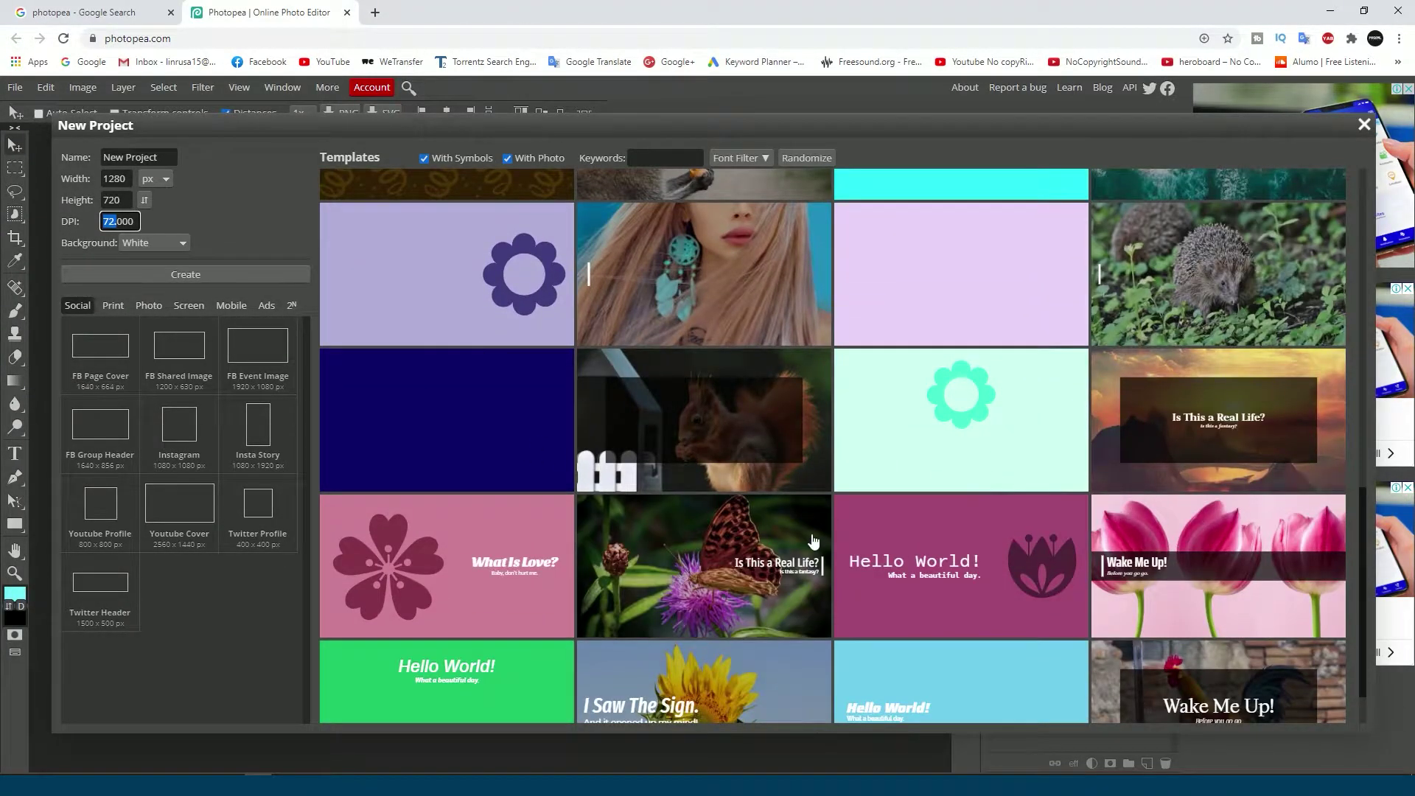
scroll(813, 542, down, 1)
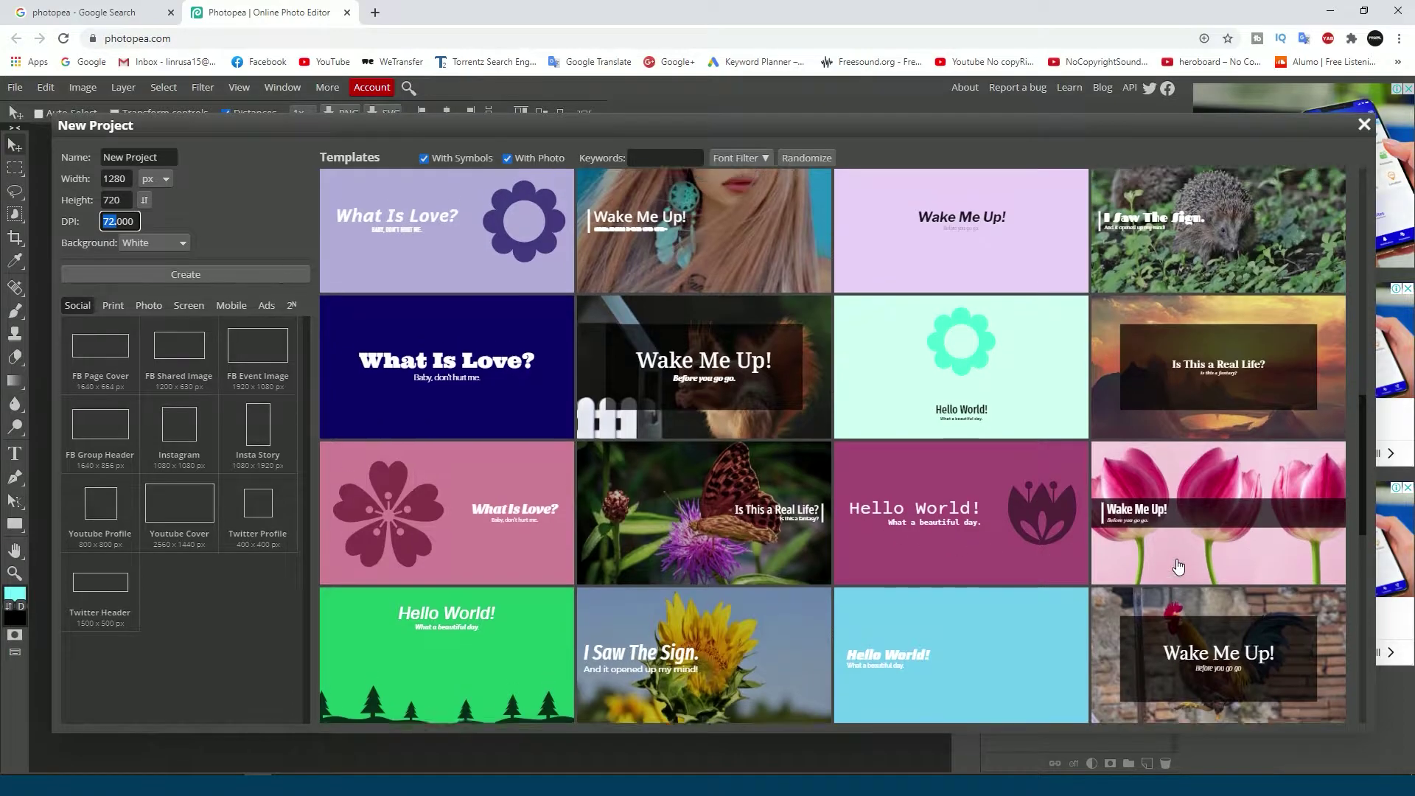
scroll(1178, 566, up, 1)
scroll(1117, 557, up, 2)
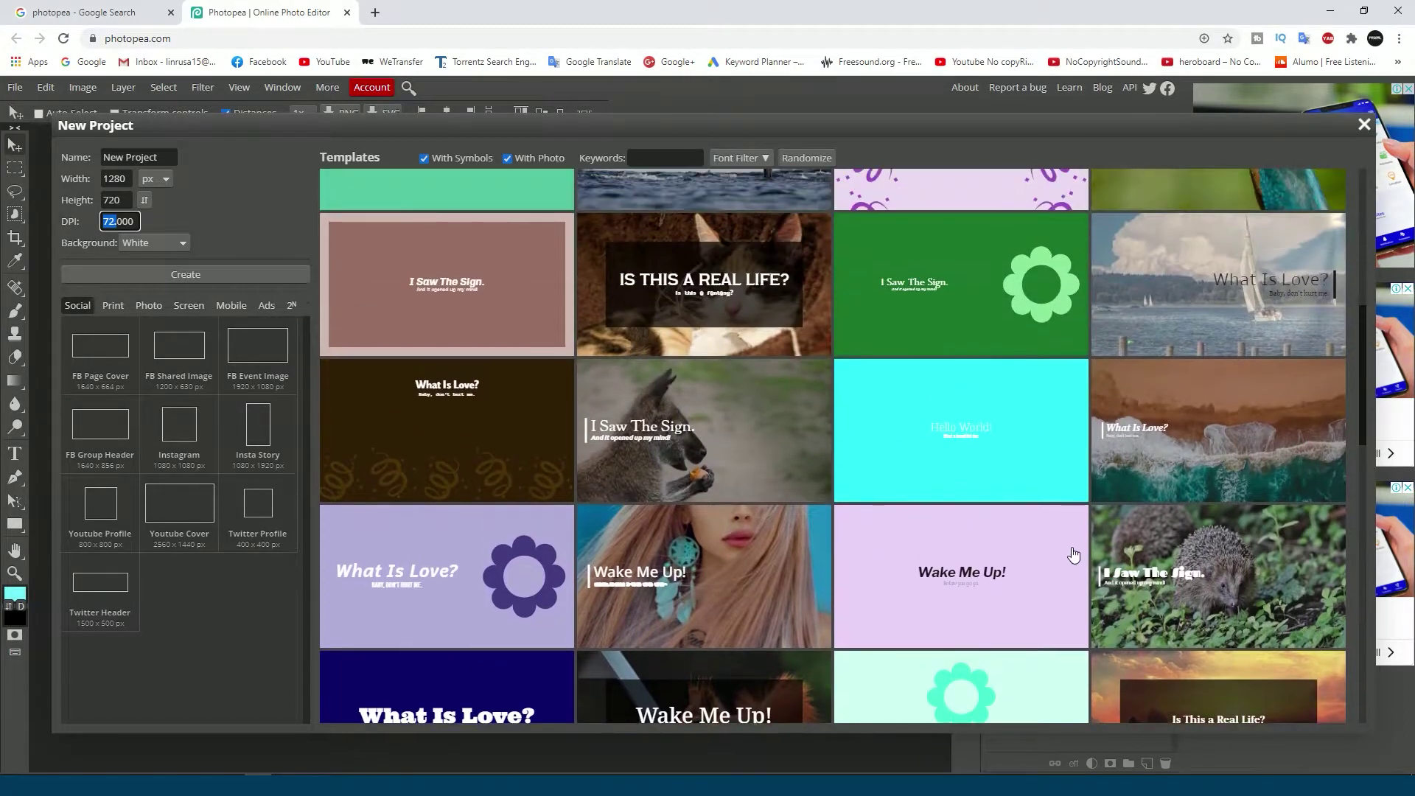
scroll(1074, 530, up, 5)
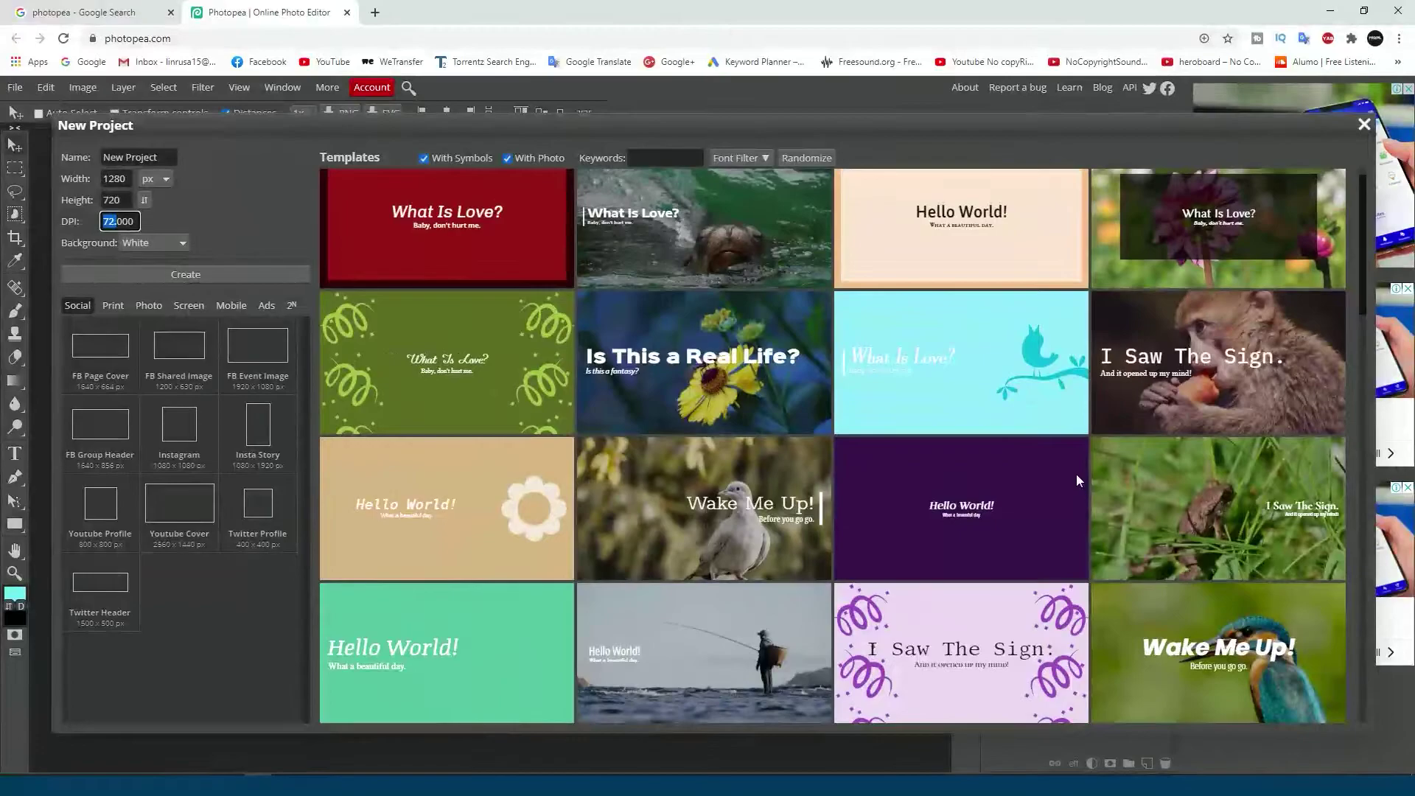
scroll(986, 451, up, 1)
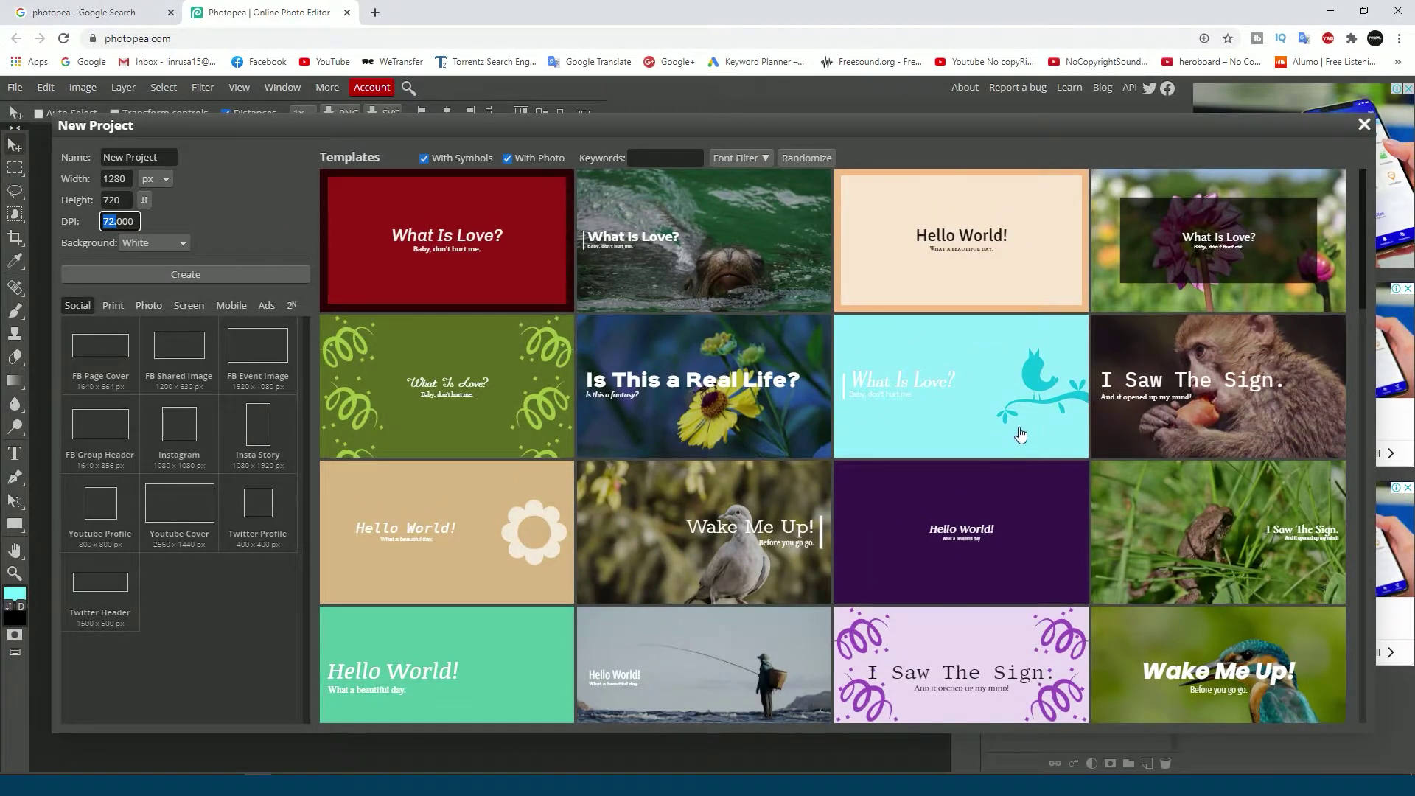
click(1364, 126)
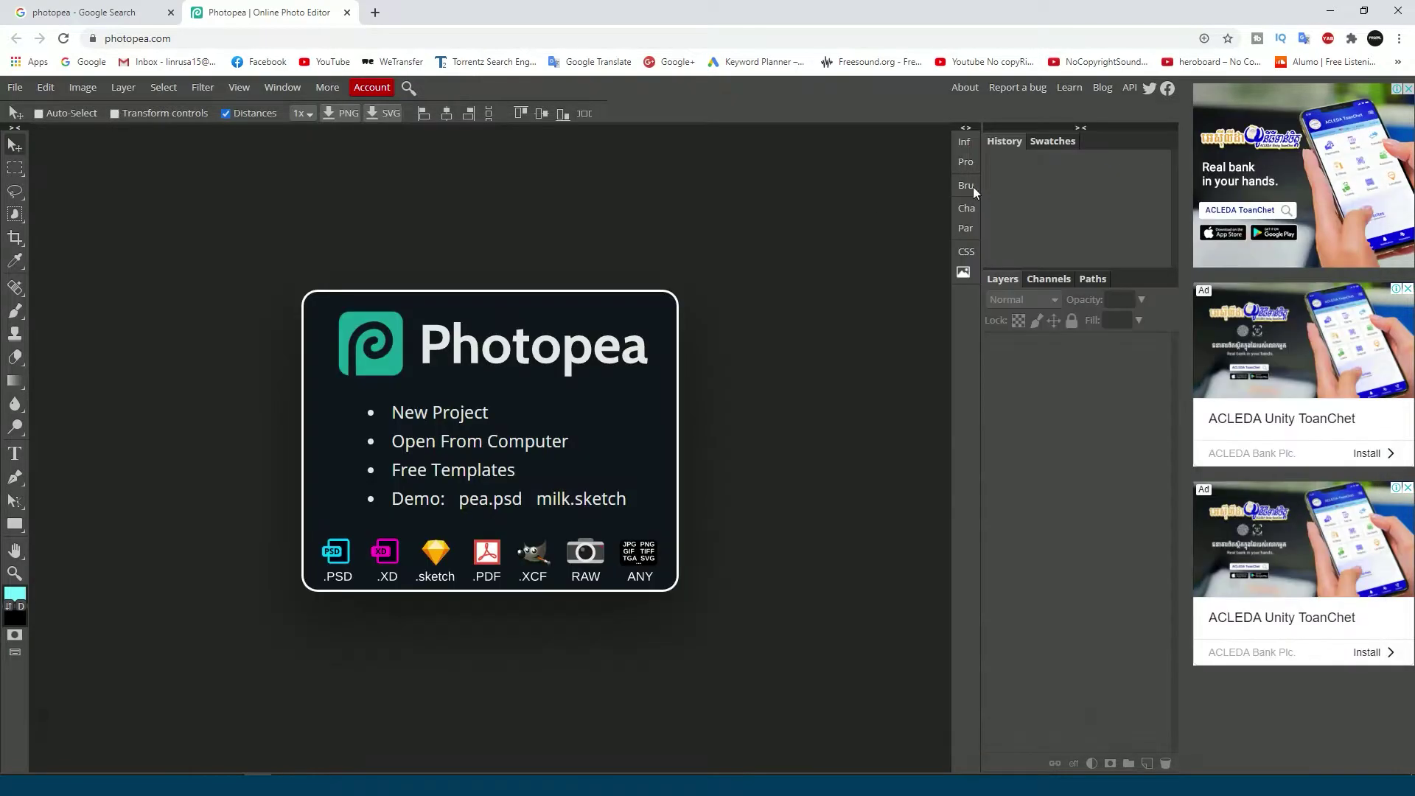
click(435, 481)
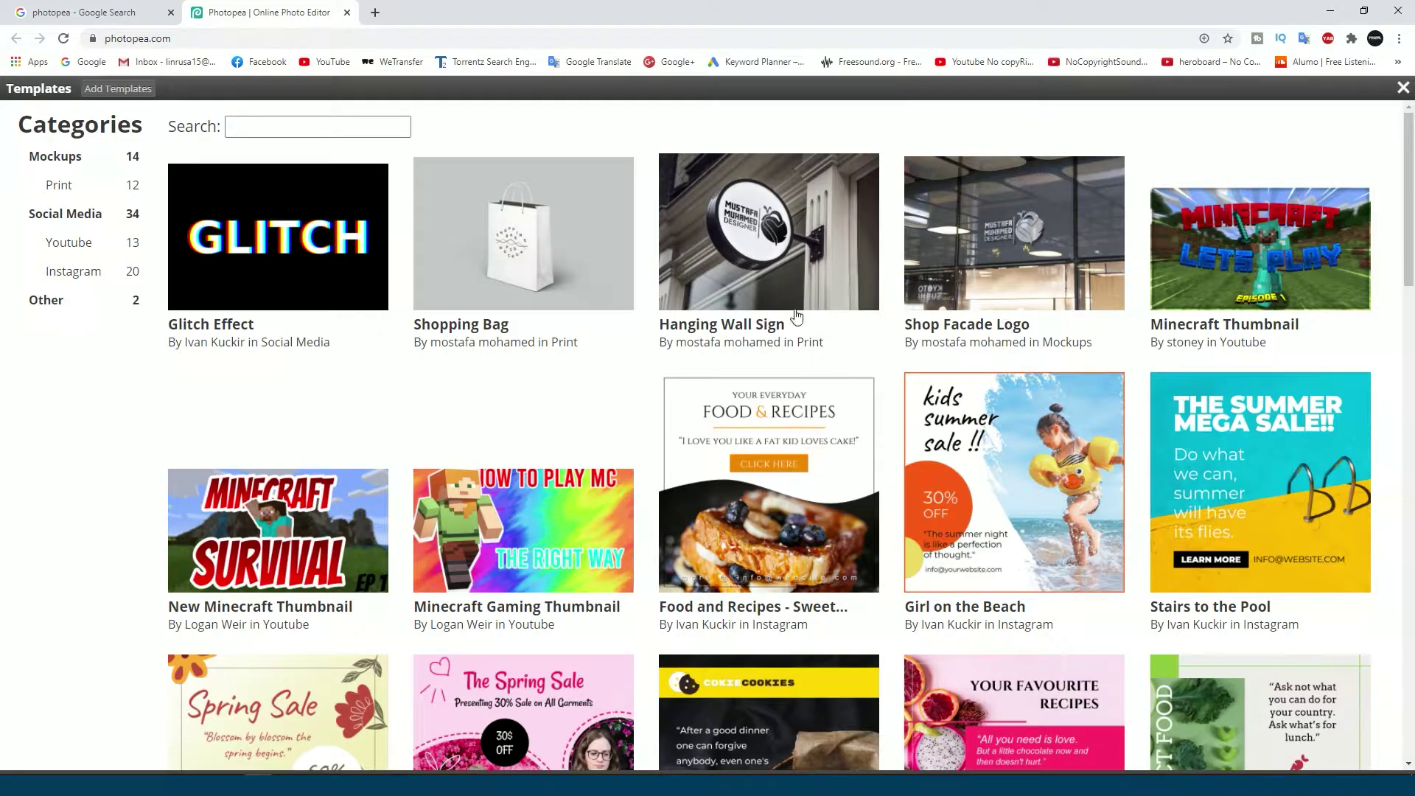
scroll(875, 390, down, 4)
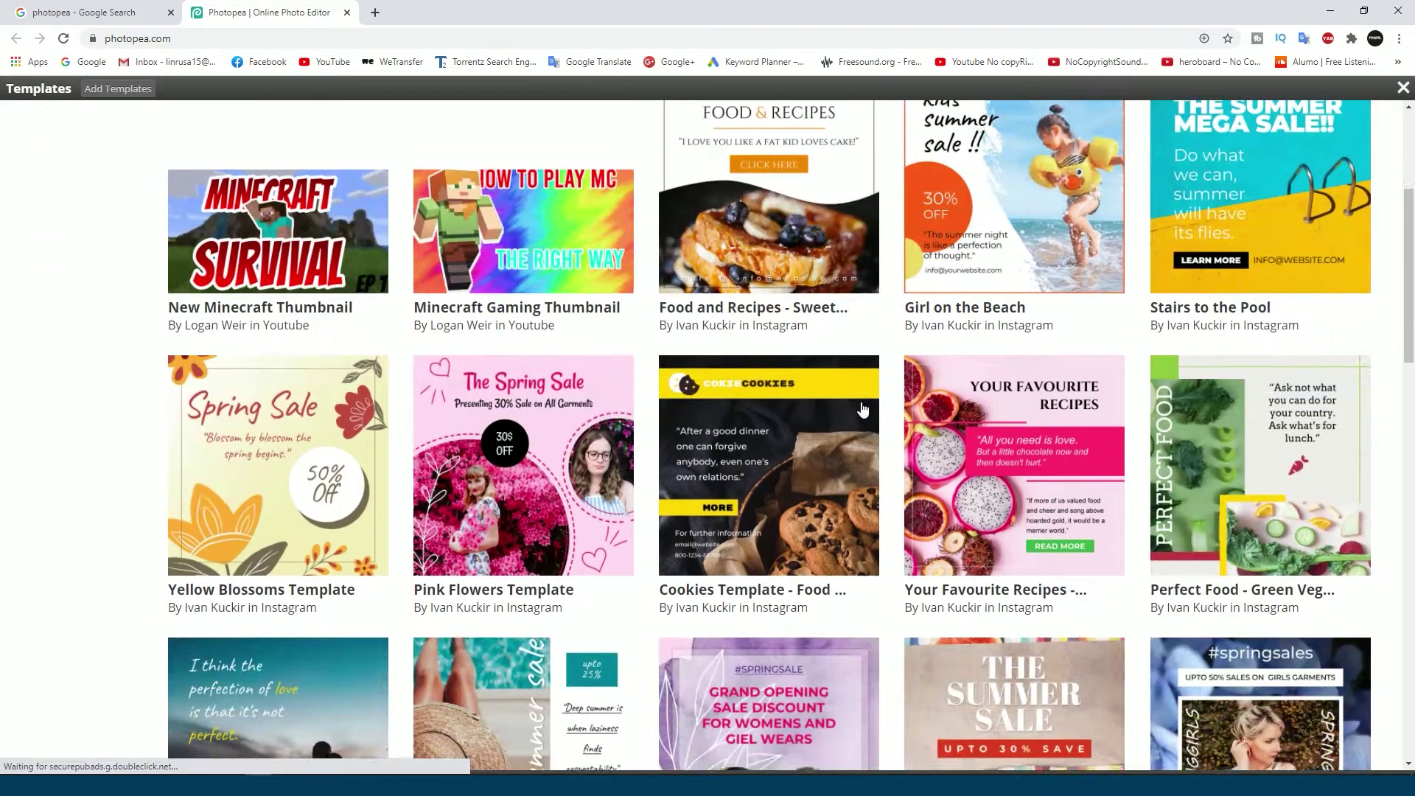
scroll(859, 392, down, 2)
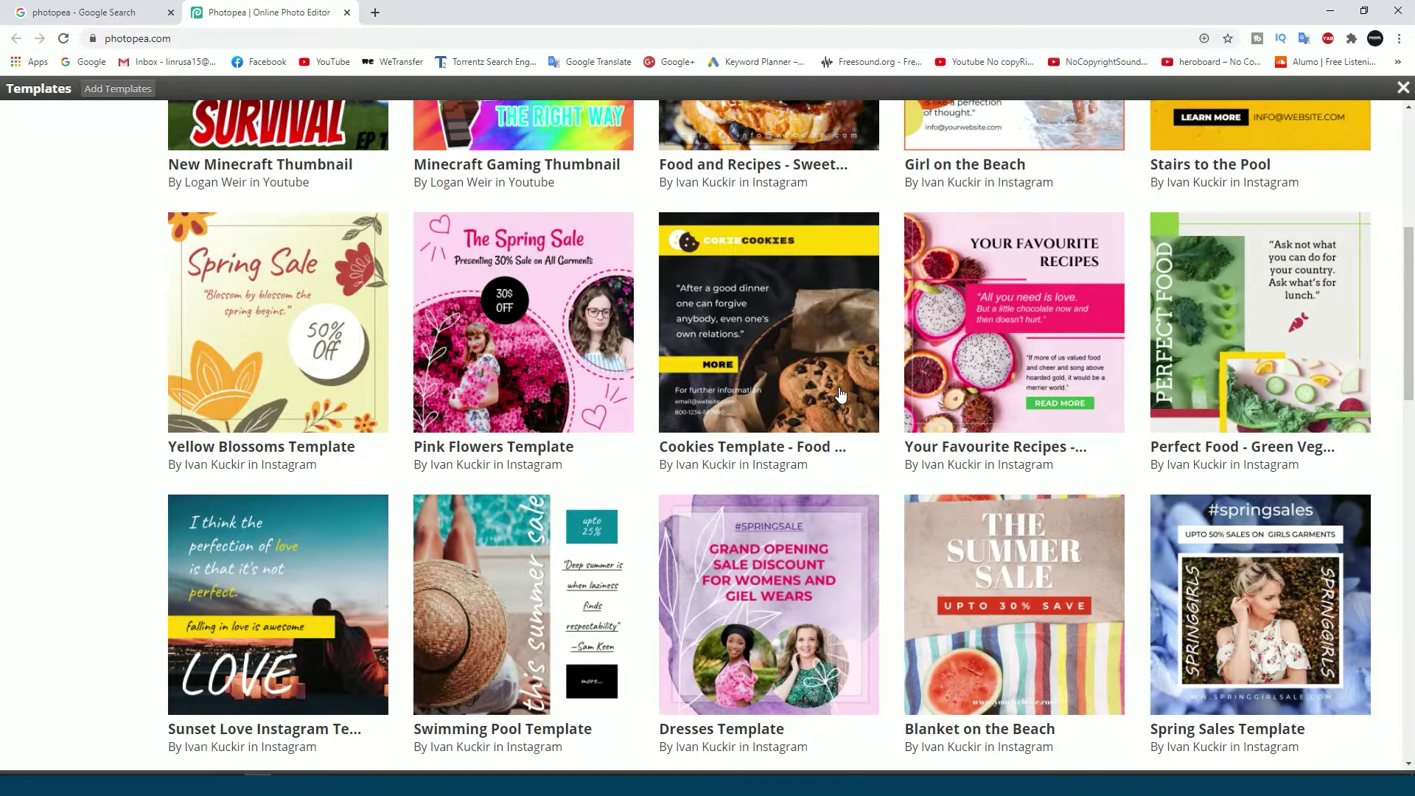
scroll(841, 395, down, 4)
scroll(784, 404, down, 4)
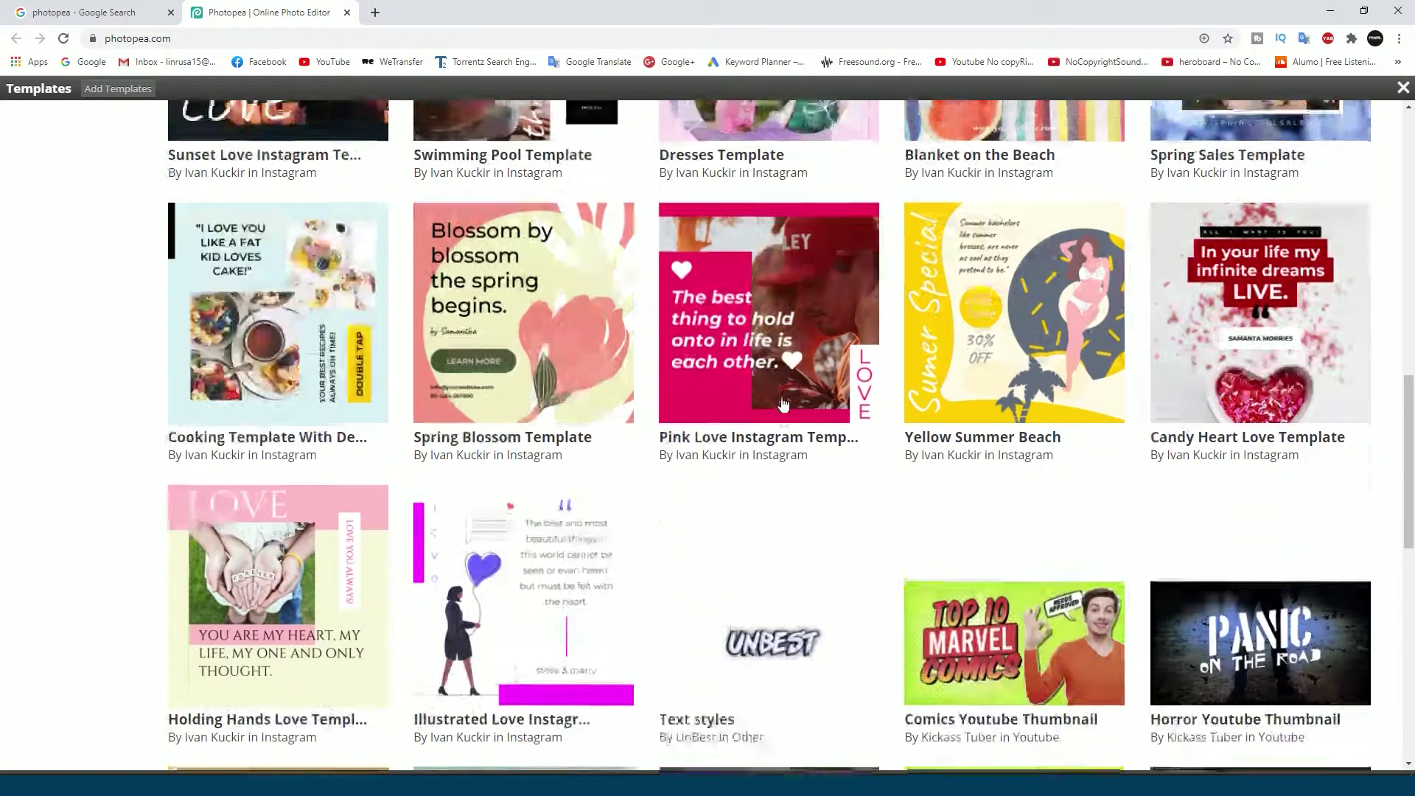
scroll(784, 404, down, 3)
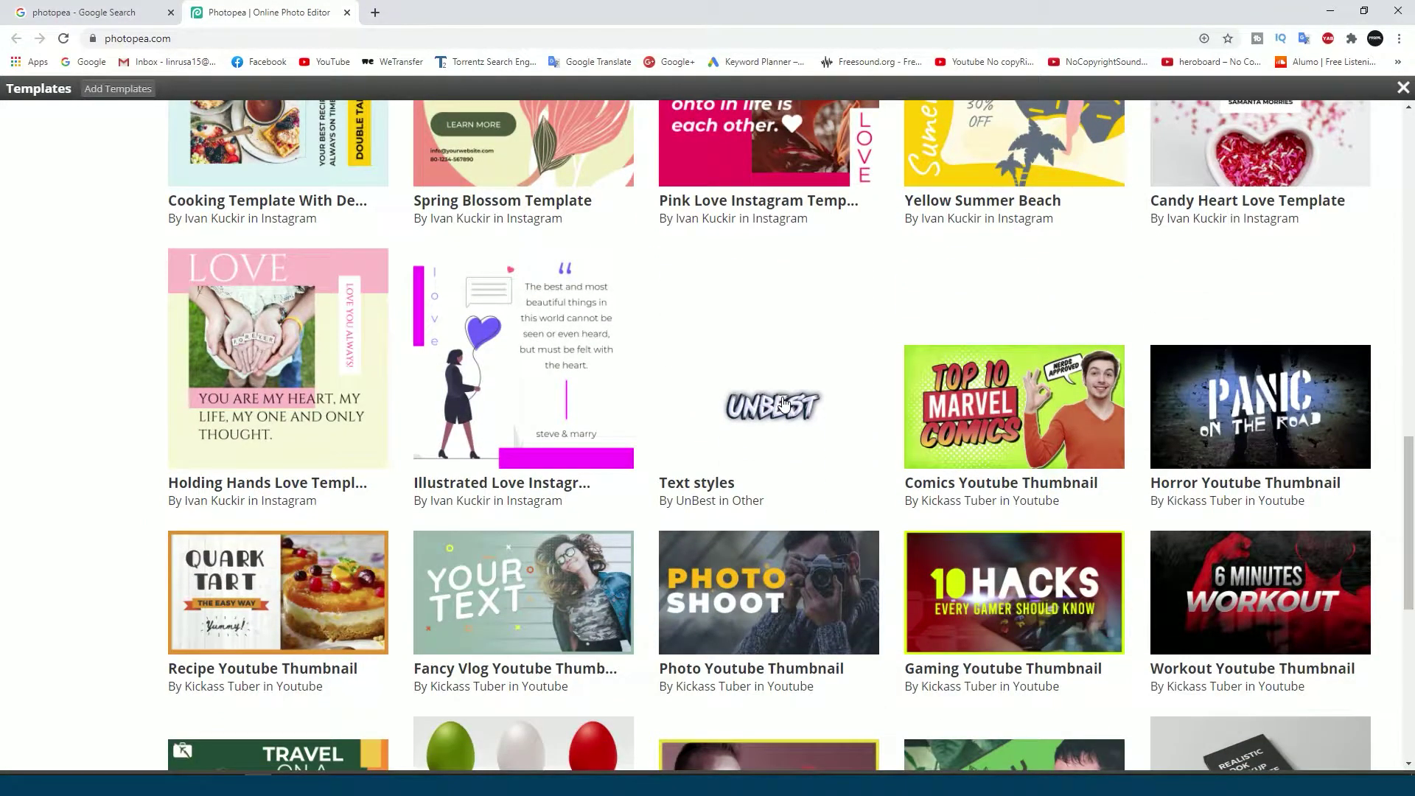
scroll(869, 311, down, 2)
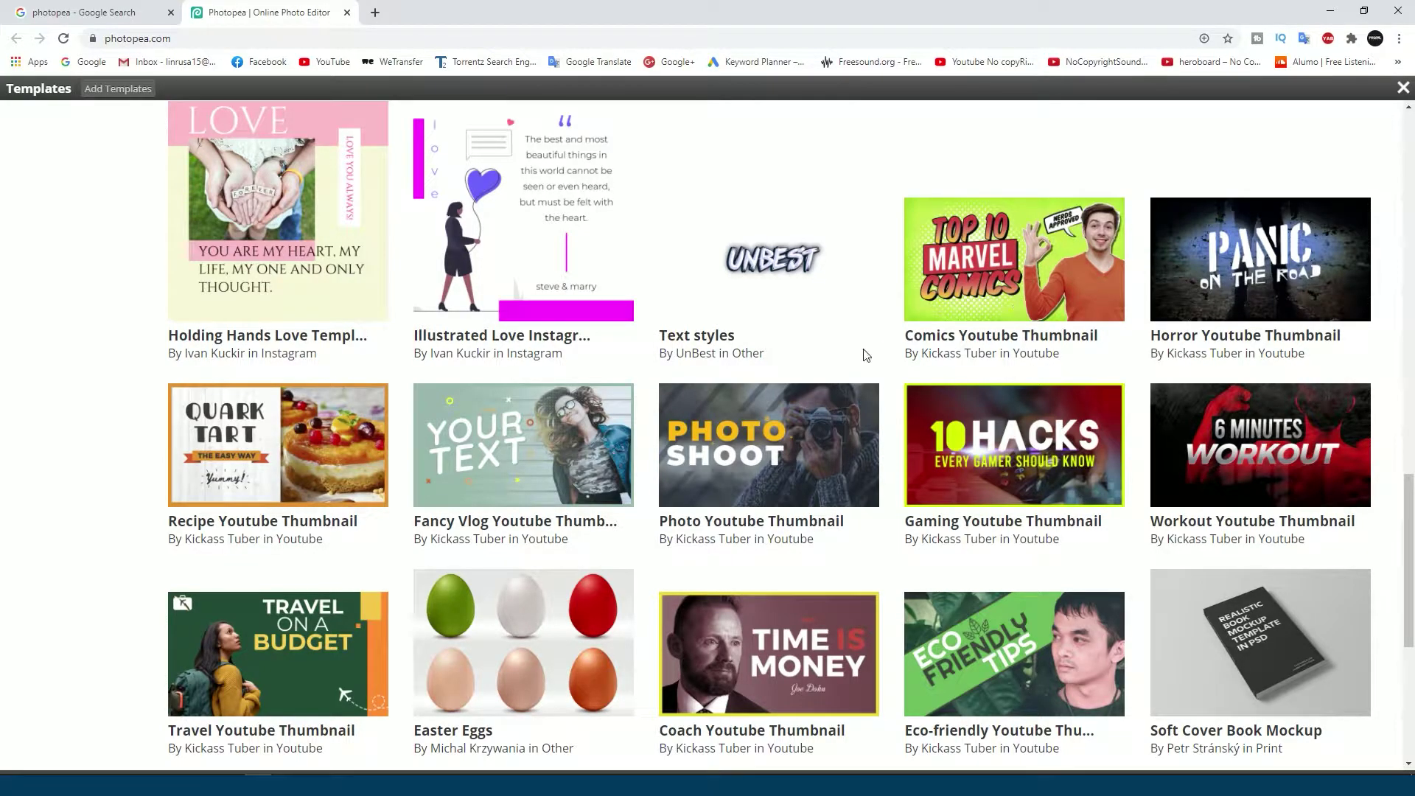
scroll(308, 471, down, 2)
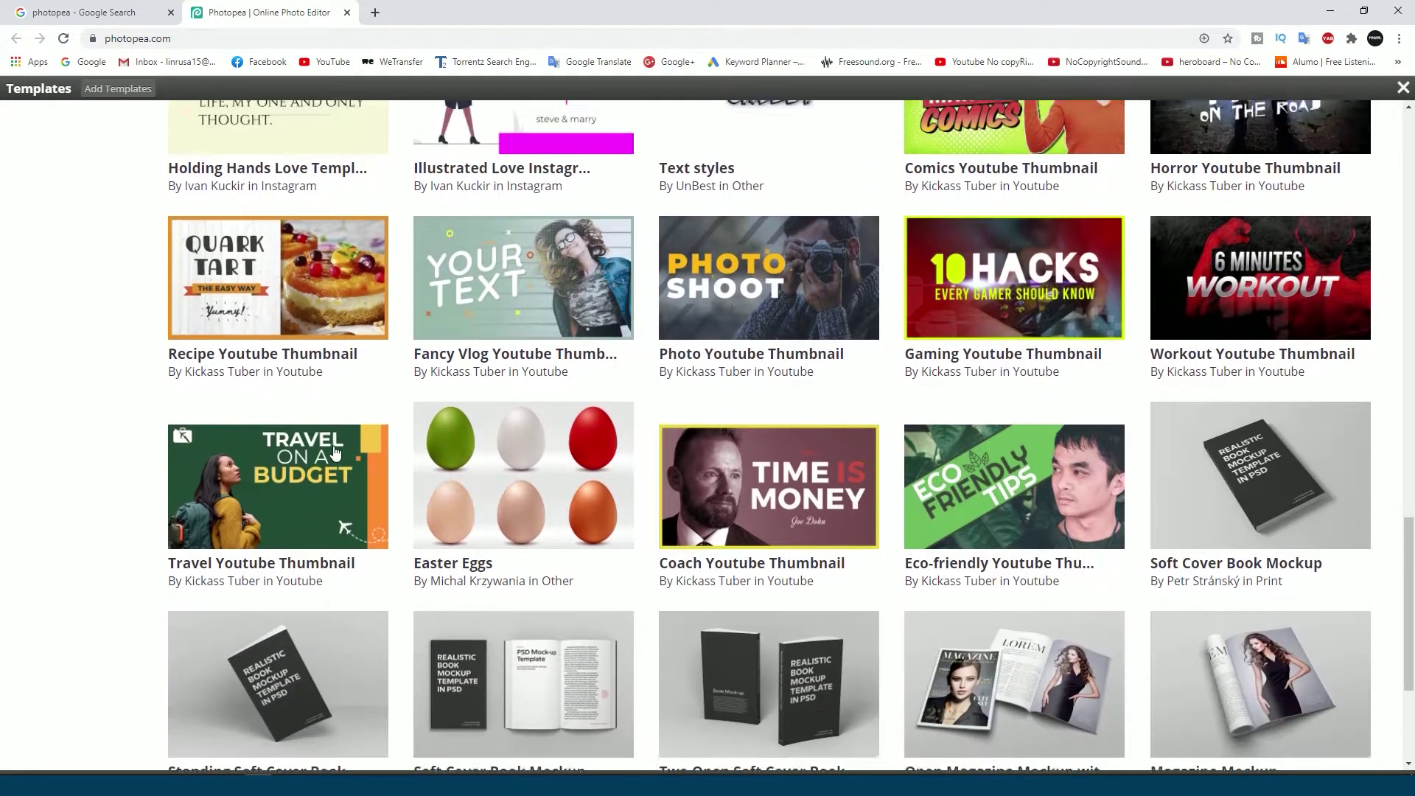
scroll(303, 442, up, 7)
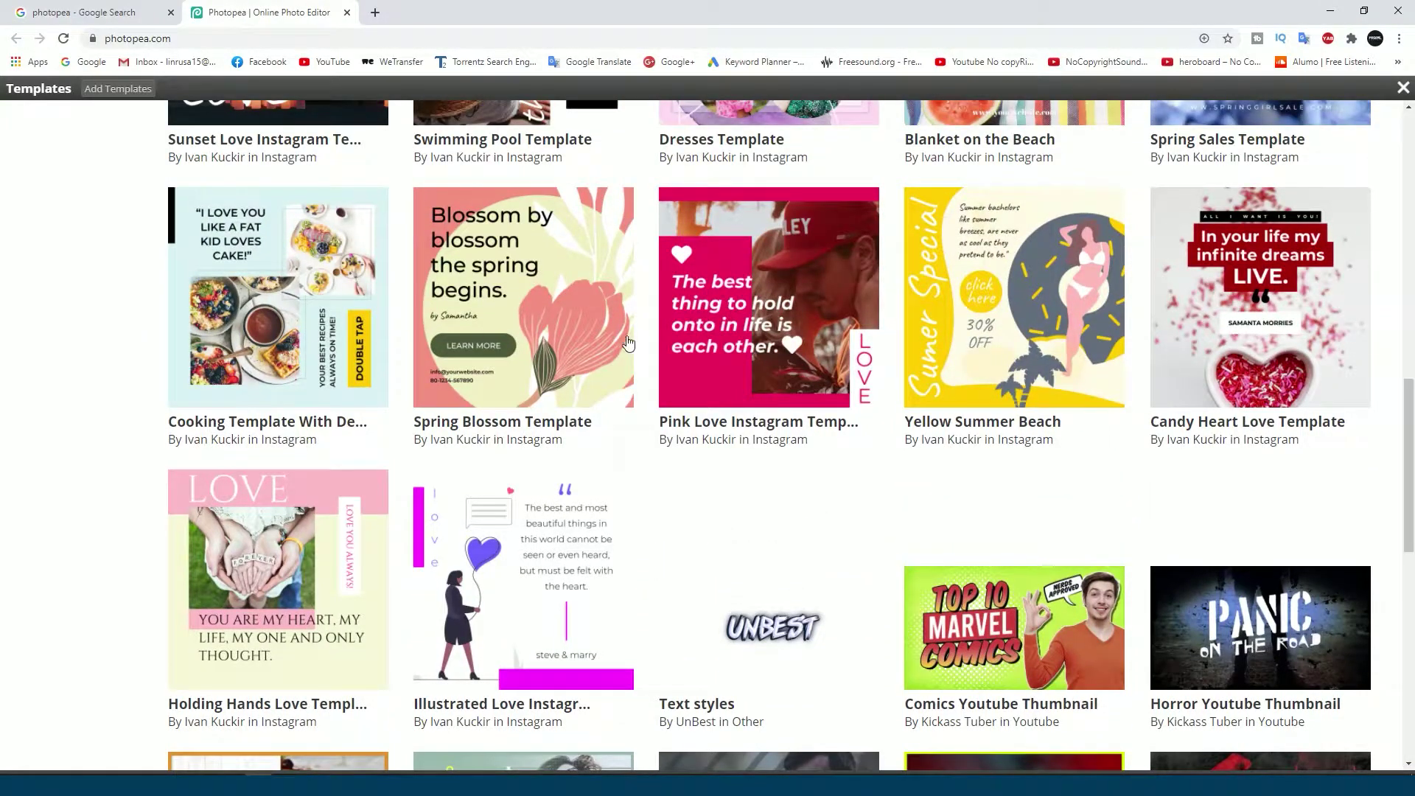
scroll(1093, 402, up, 2)
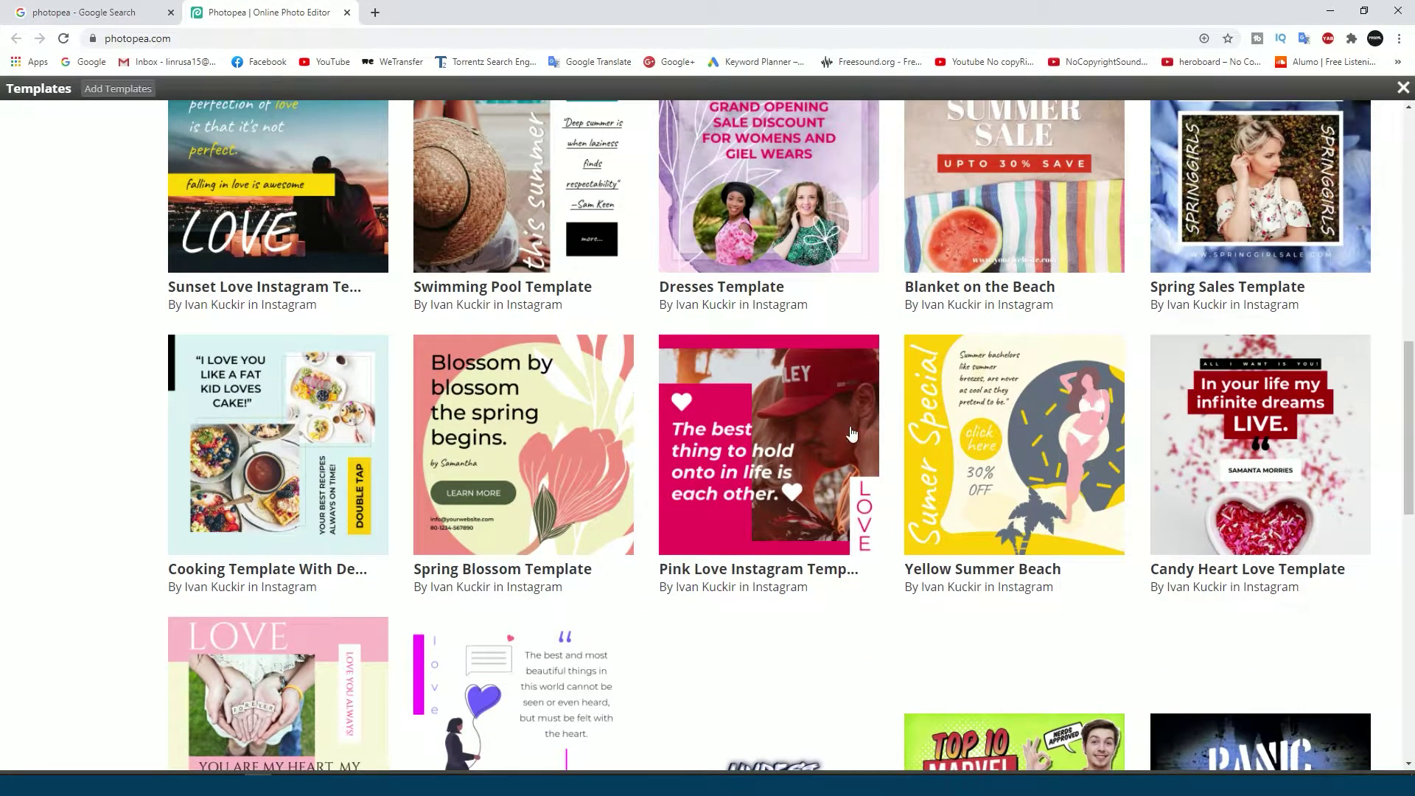
scroll(844, 437, up, 3)
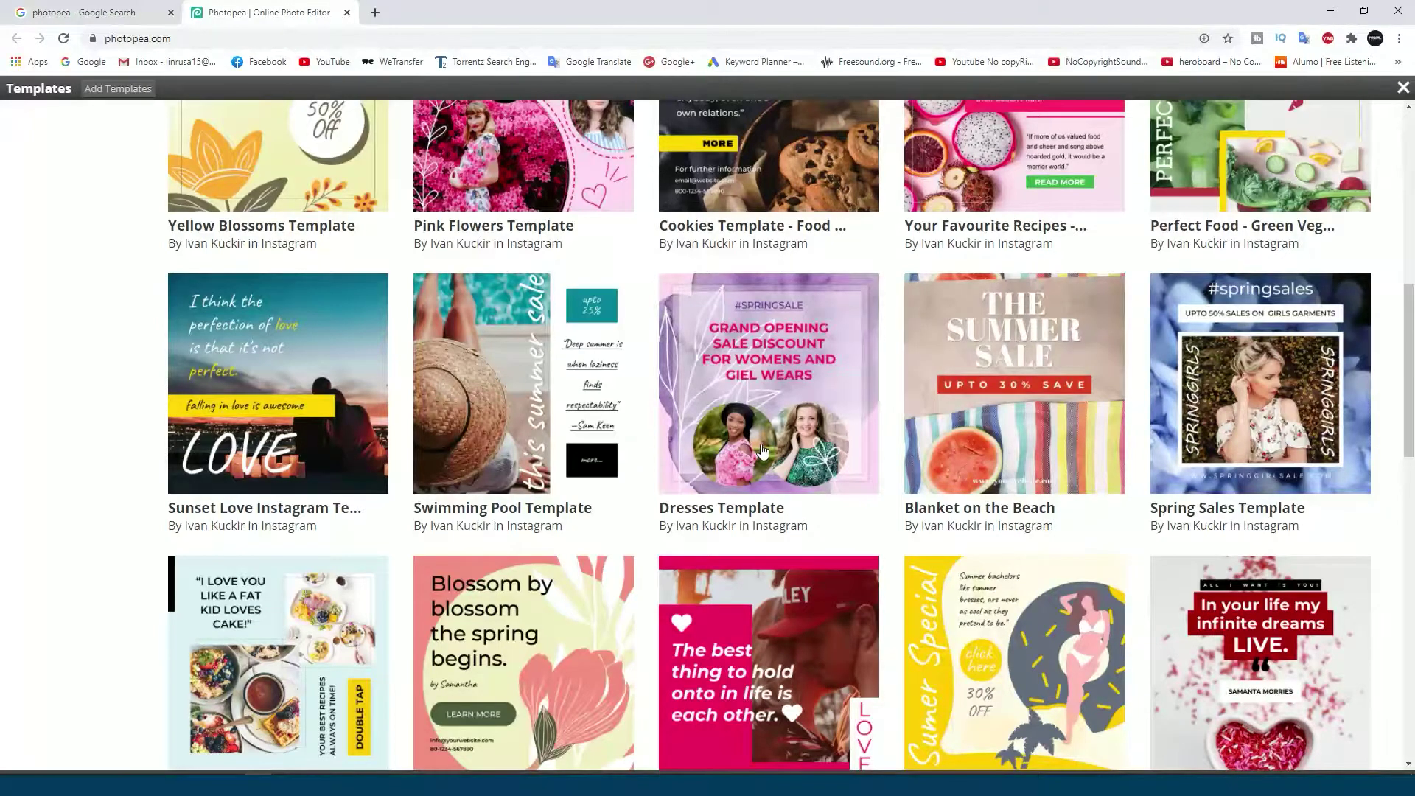
scroll(763, 451, up, 2)
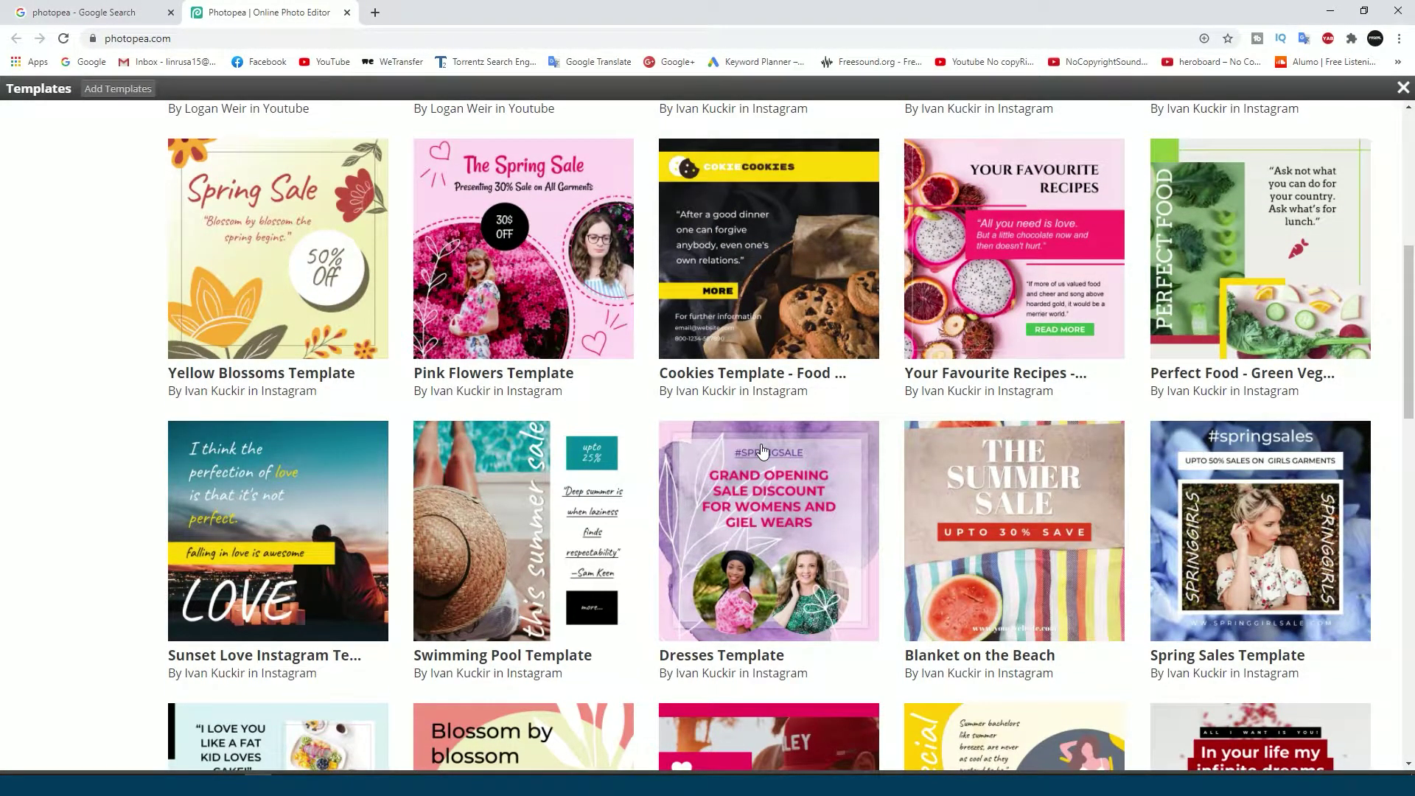
scroll(763, 451, up, 4)
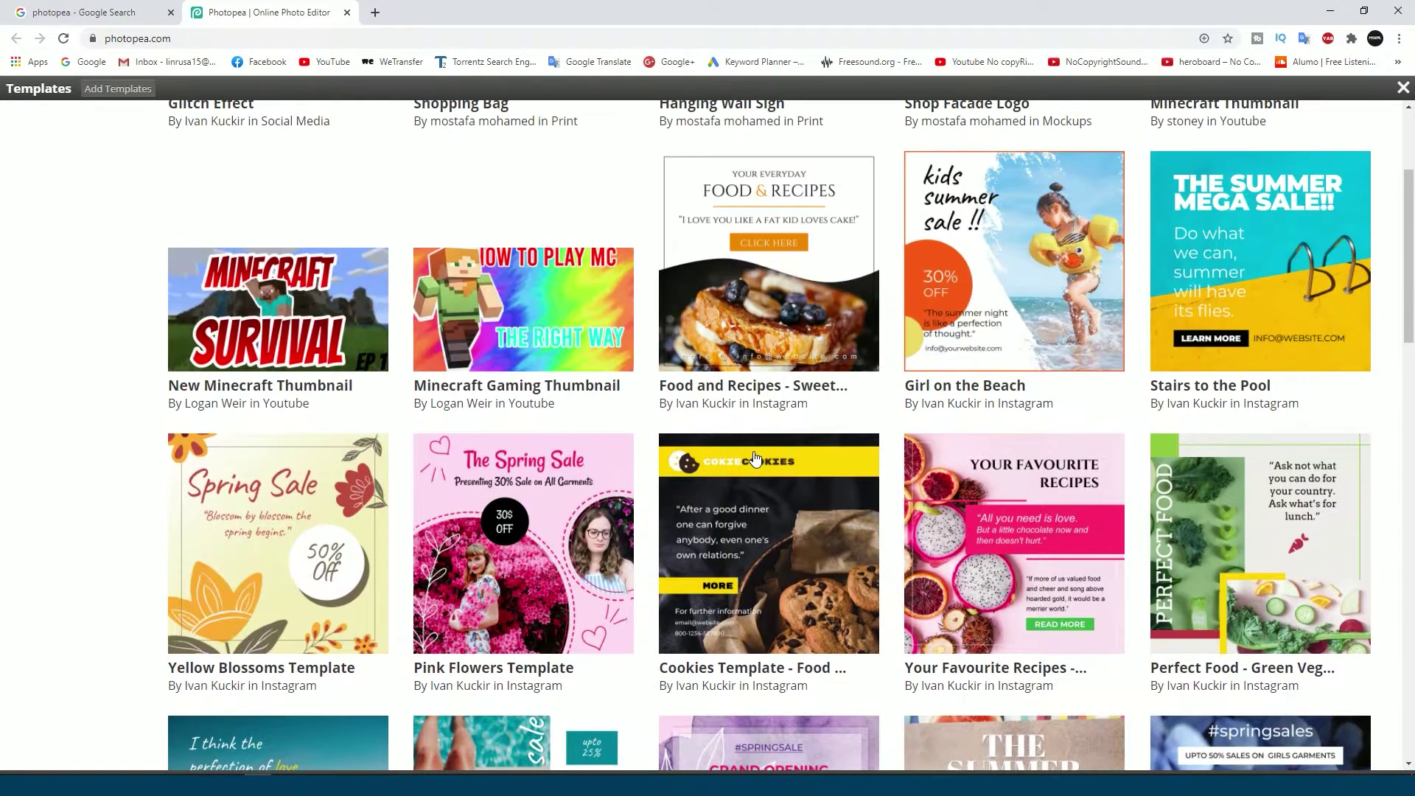
scroll(774, 437, up, 4)
scroll(774, 435, down, 8)
scroll(774, 432, down, 4)
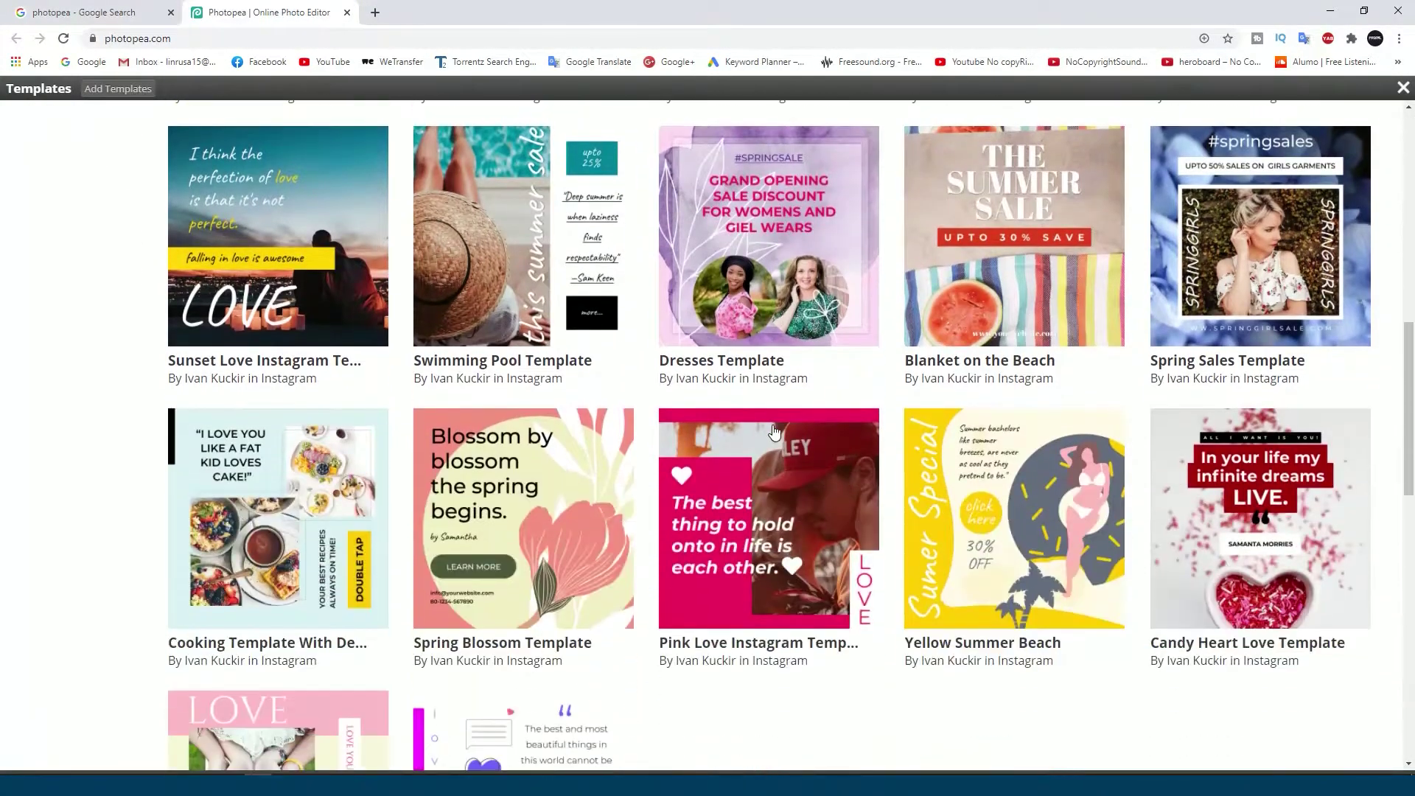
scroll(774, 433, up, 4)
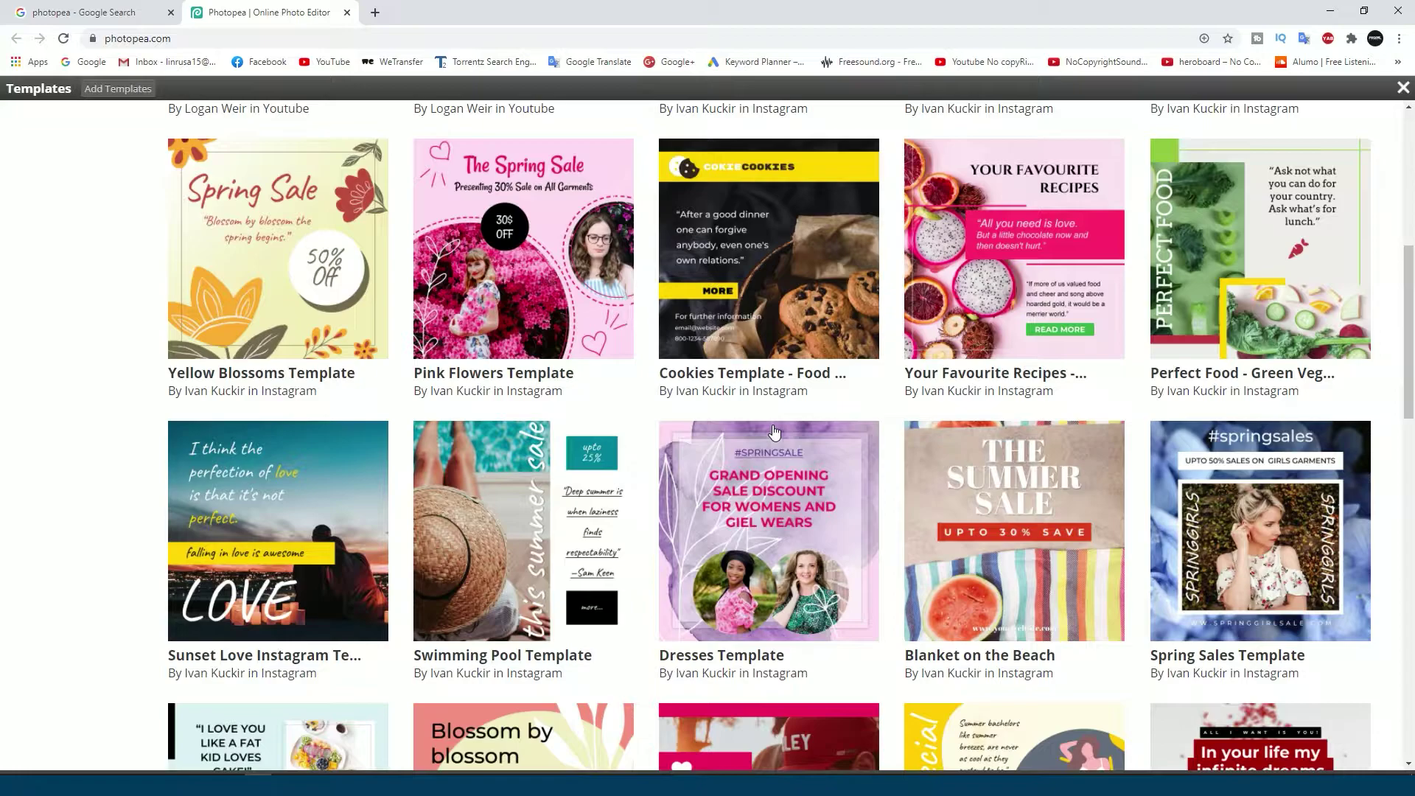
scroll(773, 435, up, 2)
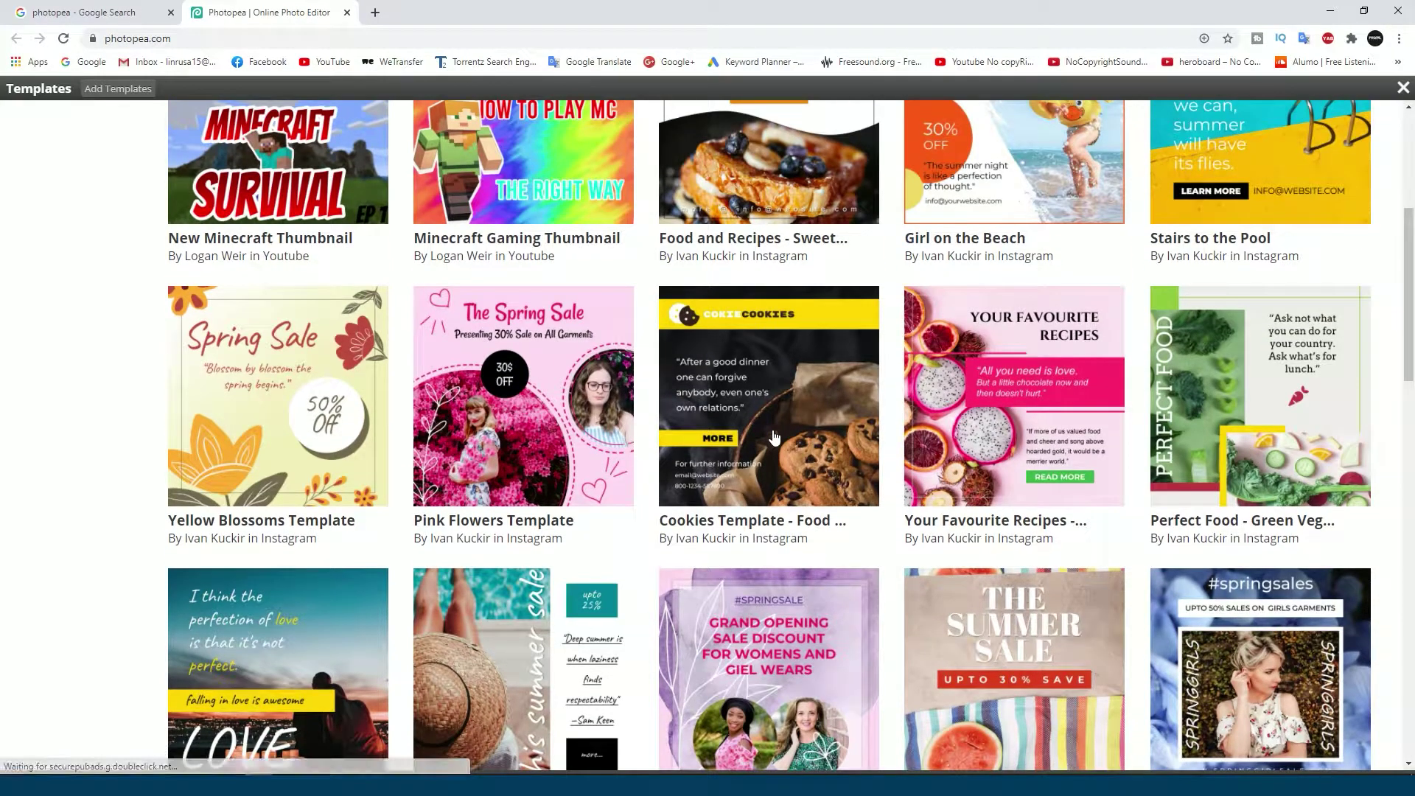
scroll(774, 438, up, 5)
scroll(772, 435, down, 7)
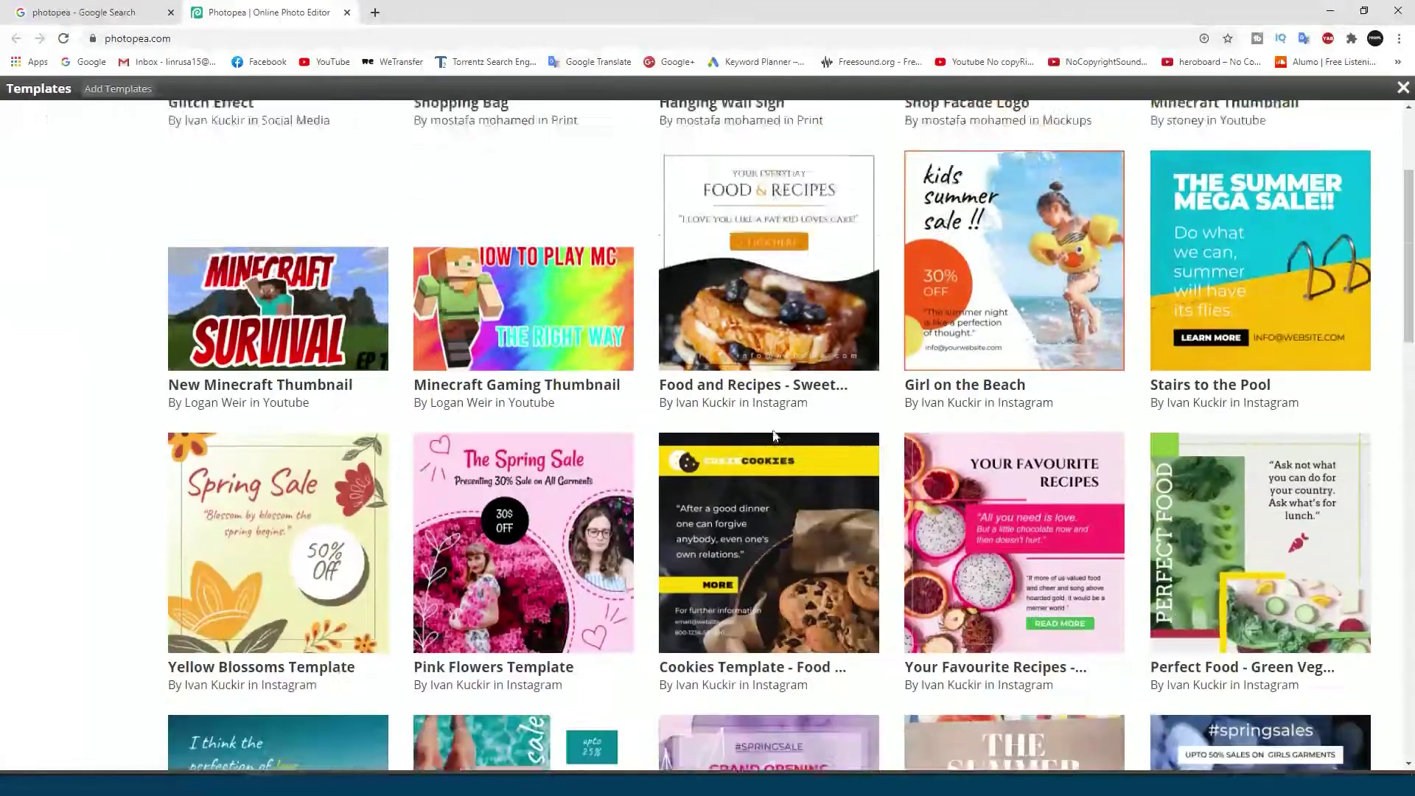
scroll(774, 438, down, 8)
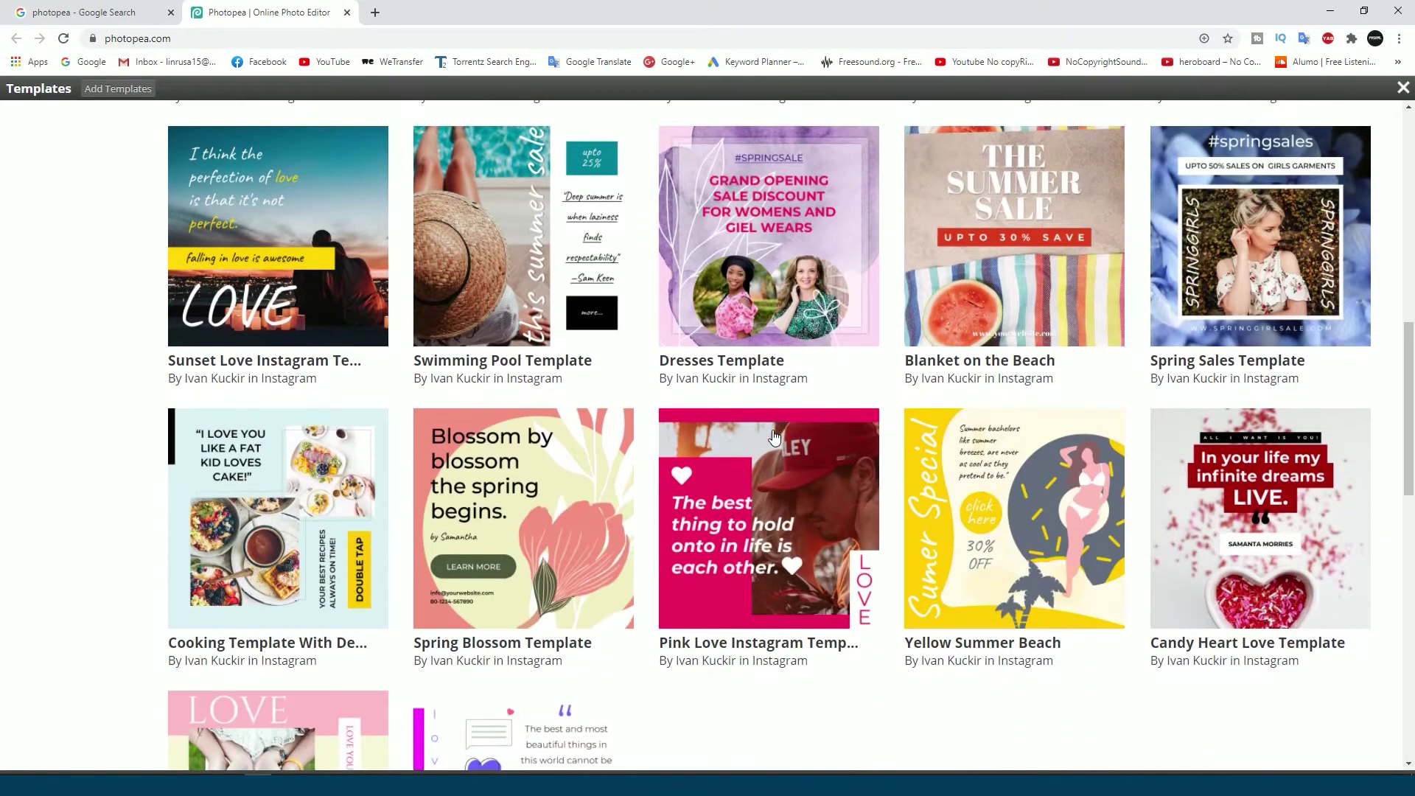
scroll(774, 438, down, 2)
scroll(774, 438, up, 7)
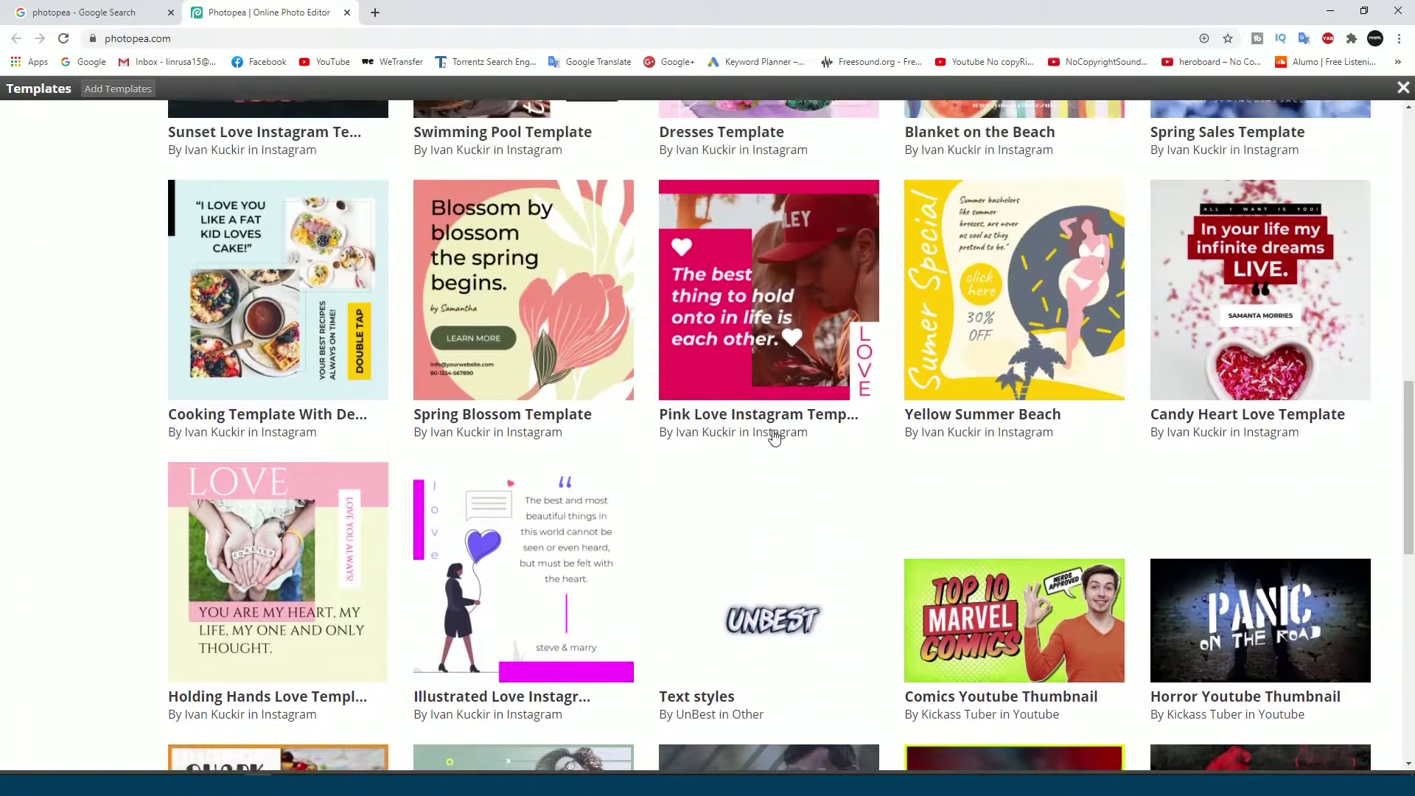
scroll(774, 438, up, 2)
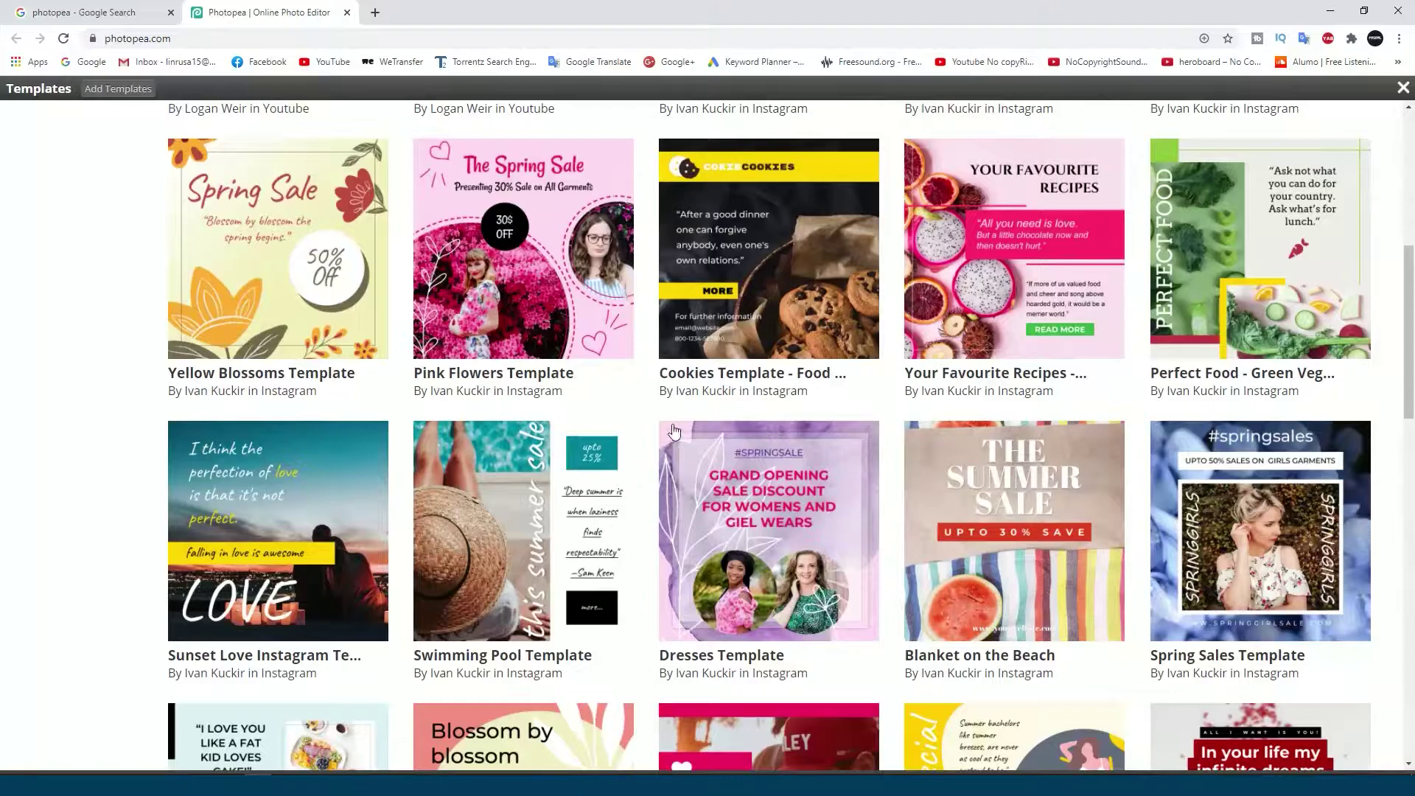
scroll(832, 412, down, 1)
scroll(831, 412, down, 15)
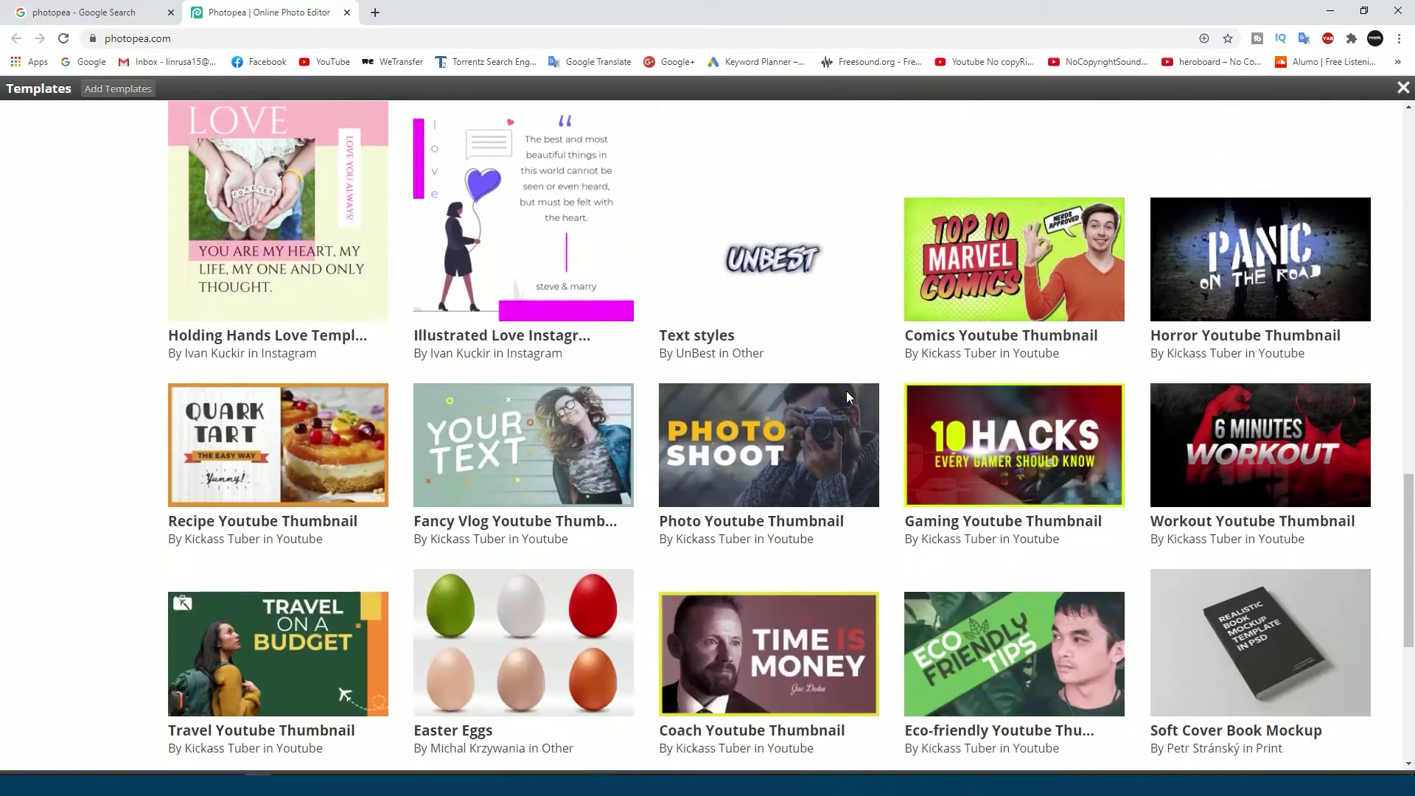
scroll(846, 391, up, 13)
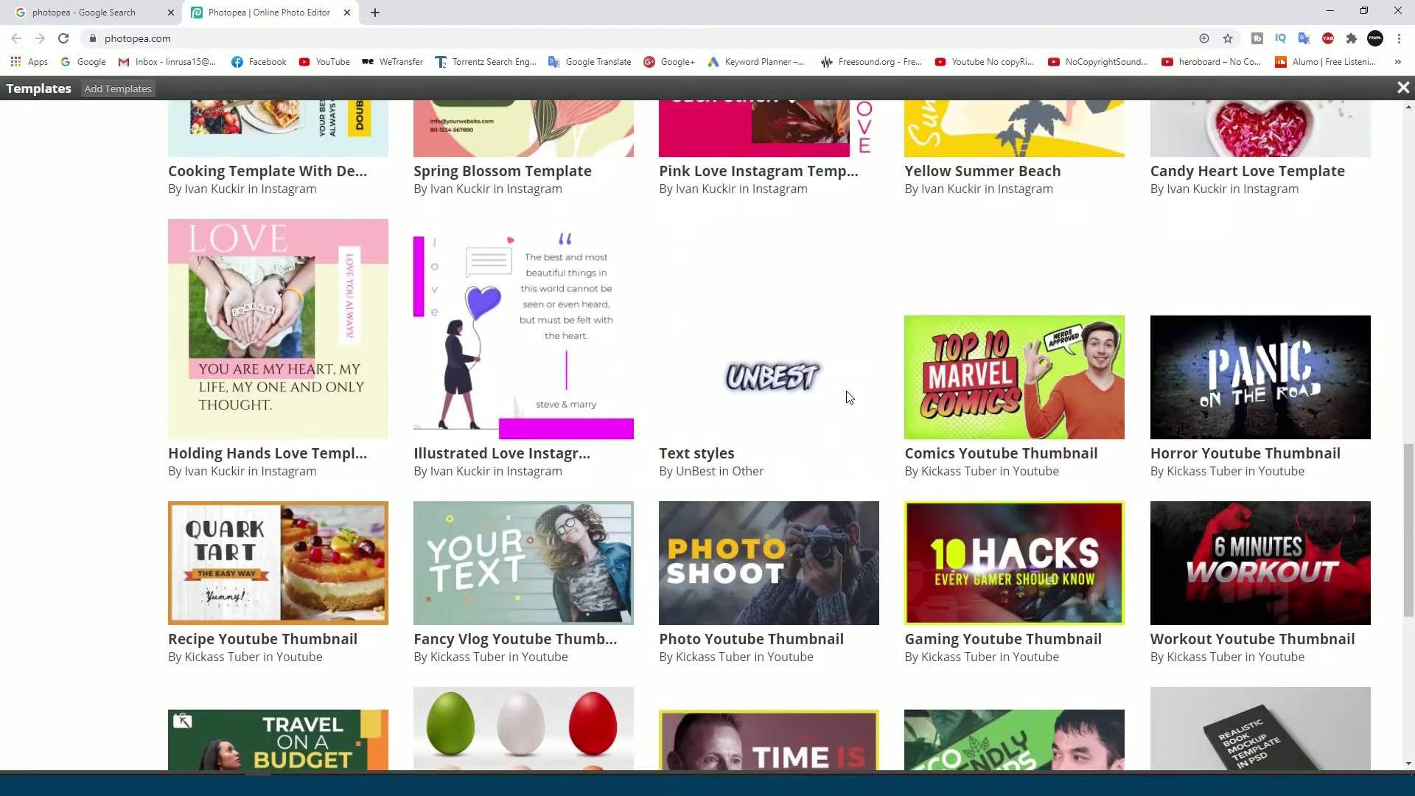
scroll(525, 444, up, 1)
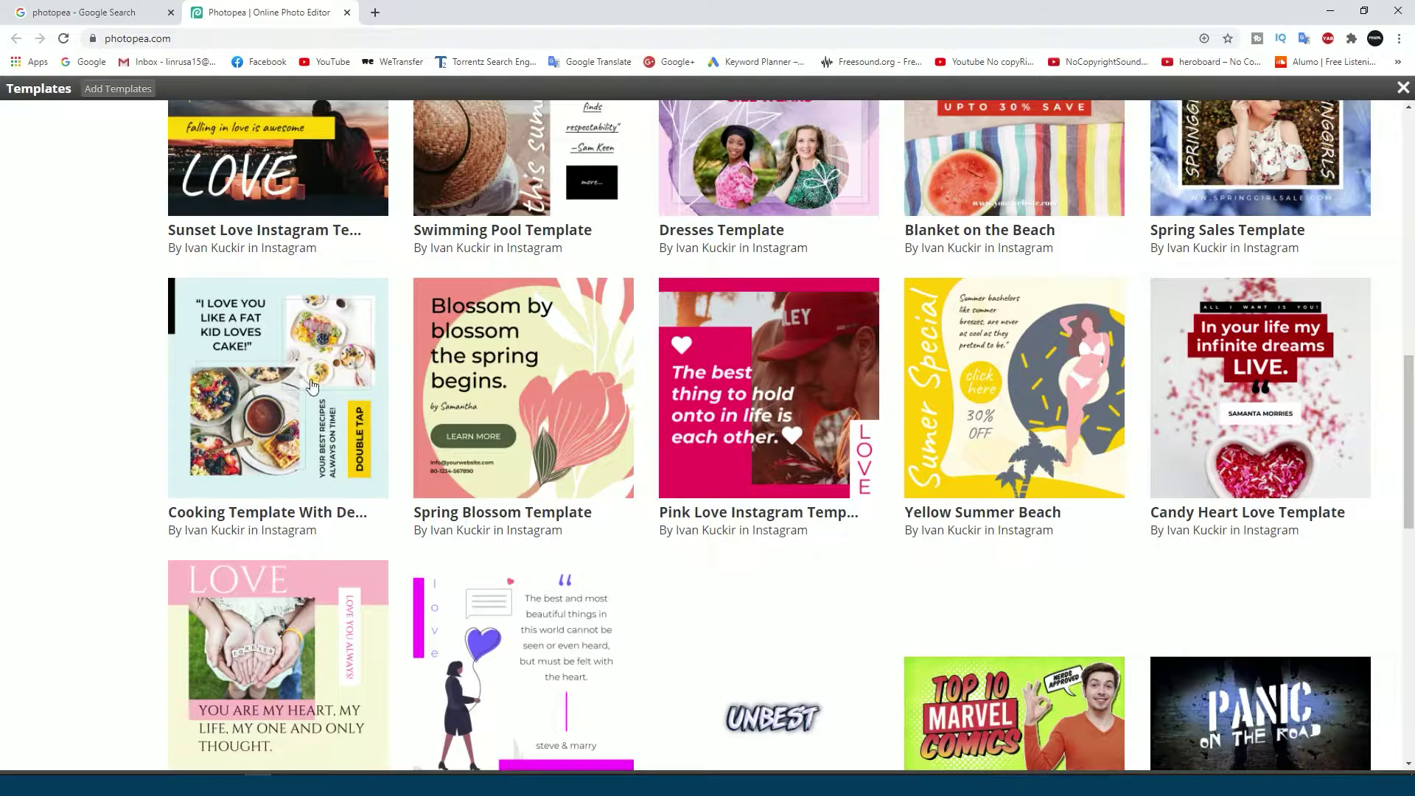
Open the Cooking Template With Desserts and add LOVE after CAKE! in the quote.
click(281, 399)
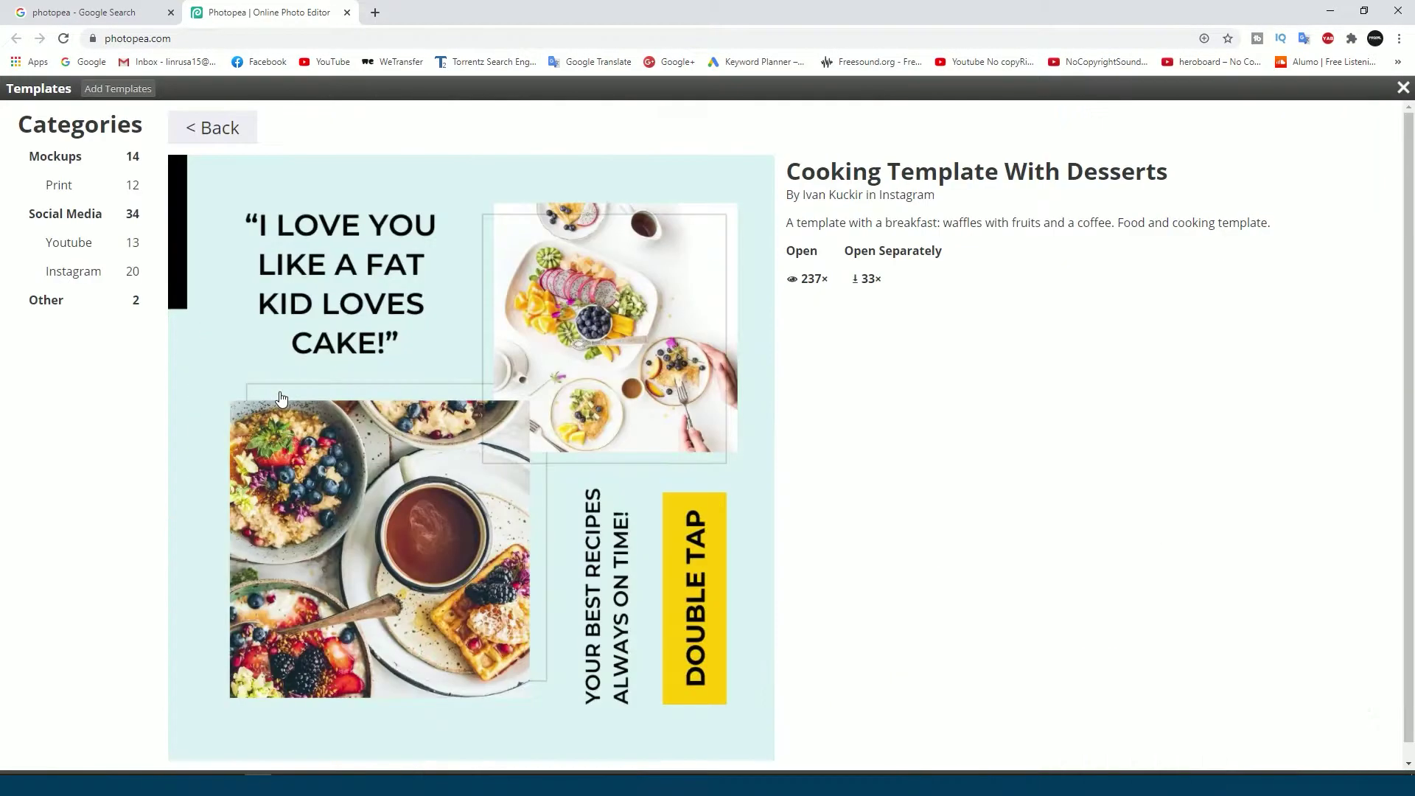
click(333, 441)
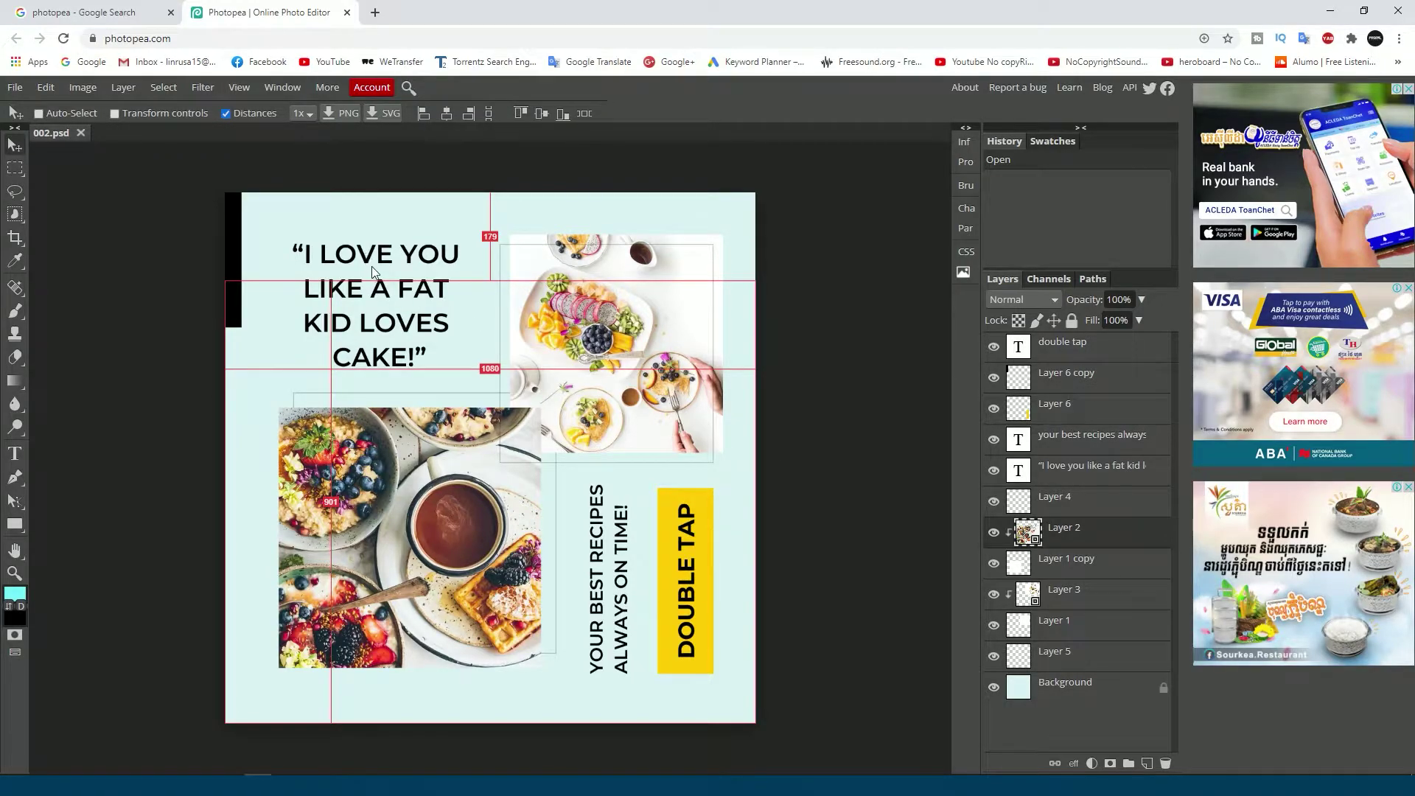
double_click(376, 364)
click(391, 359)
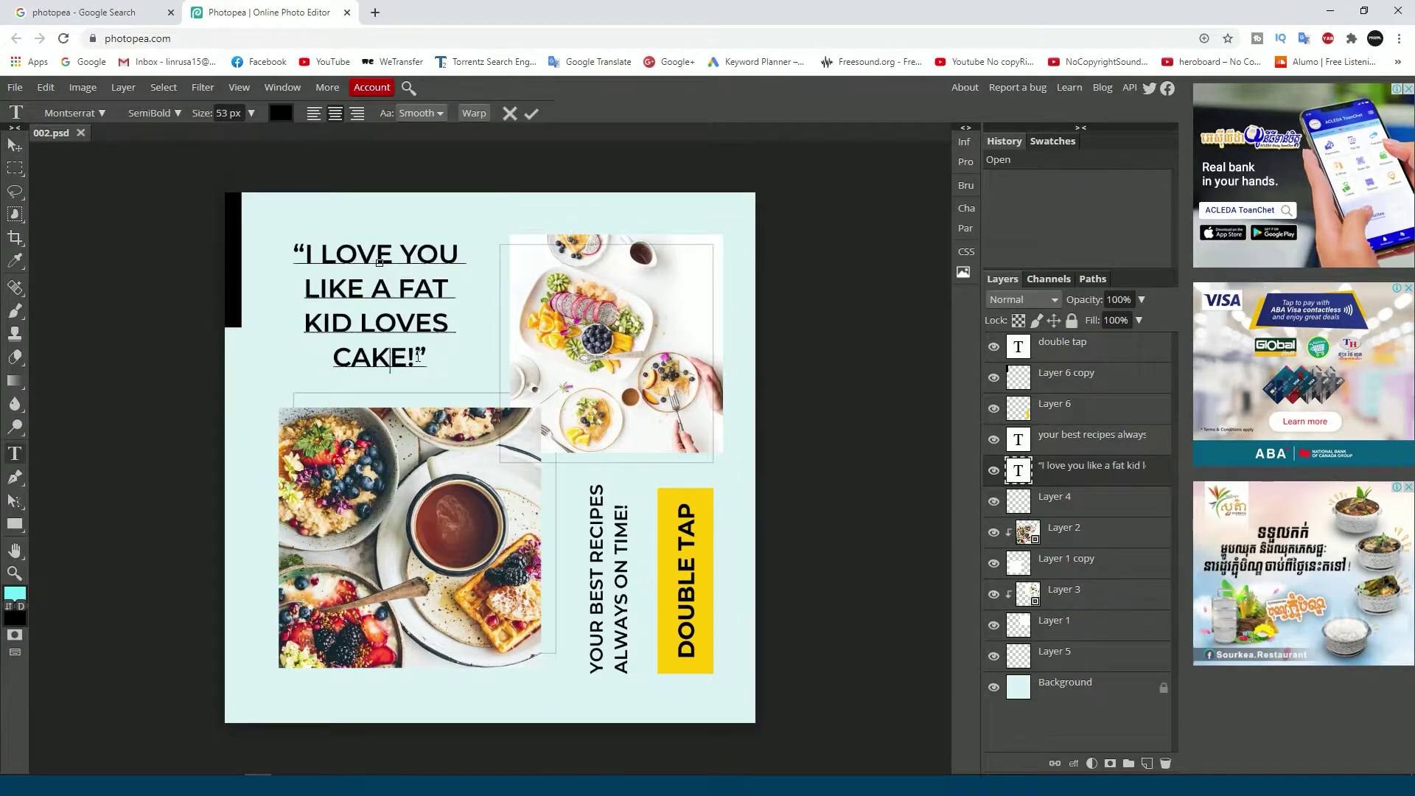
text(LOVER)
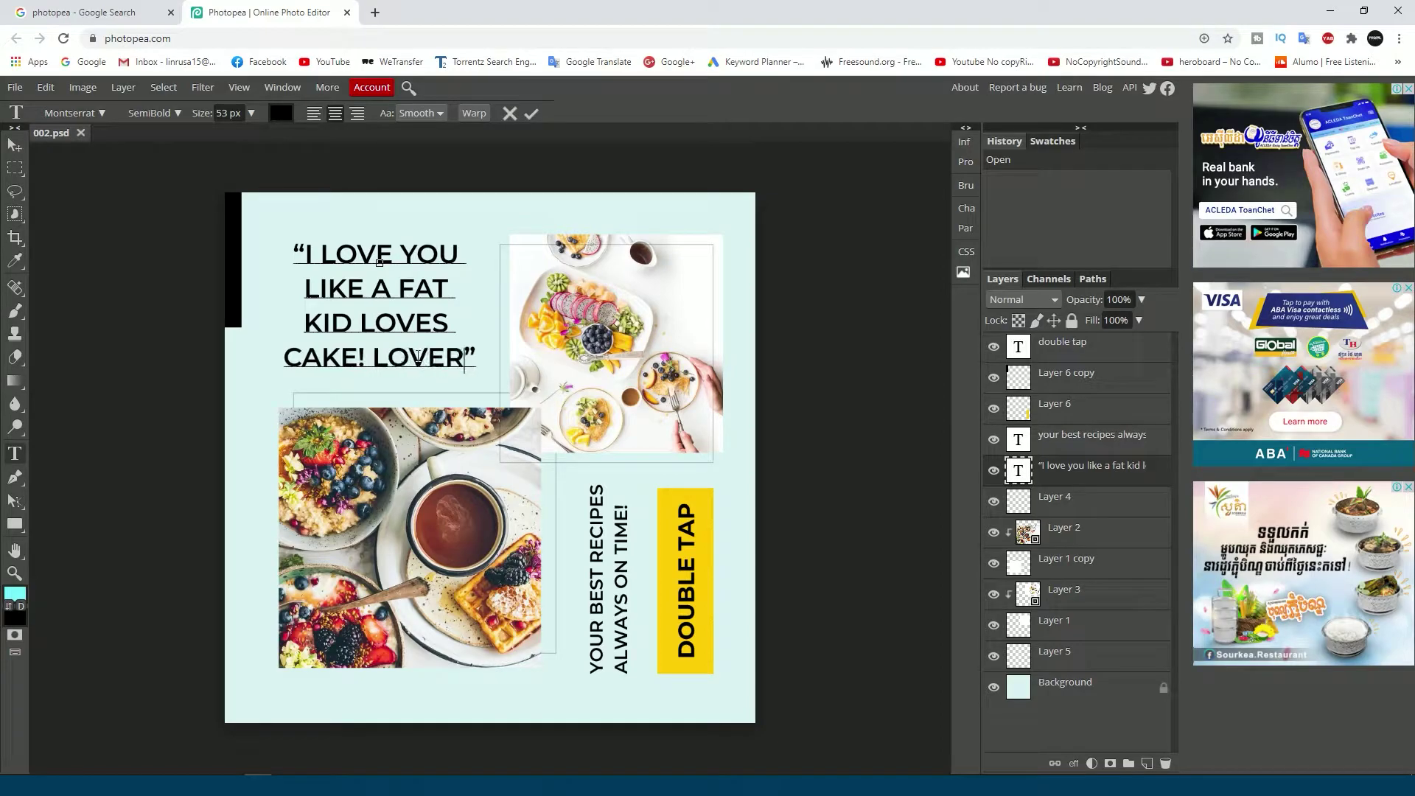
key(BackSpace)
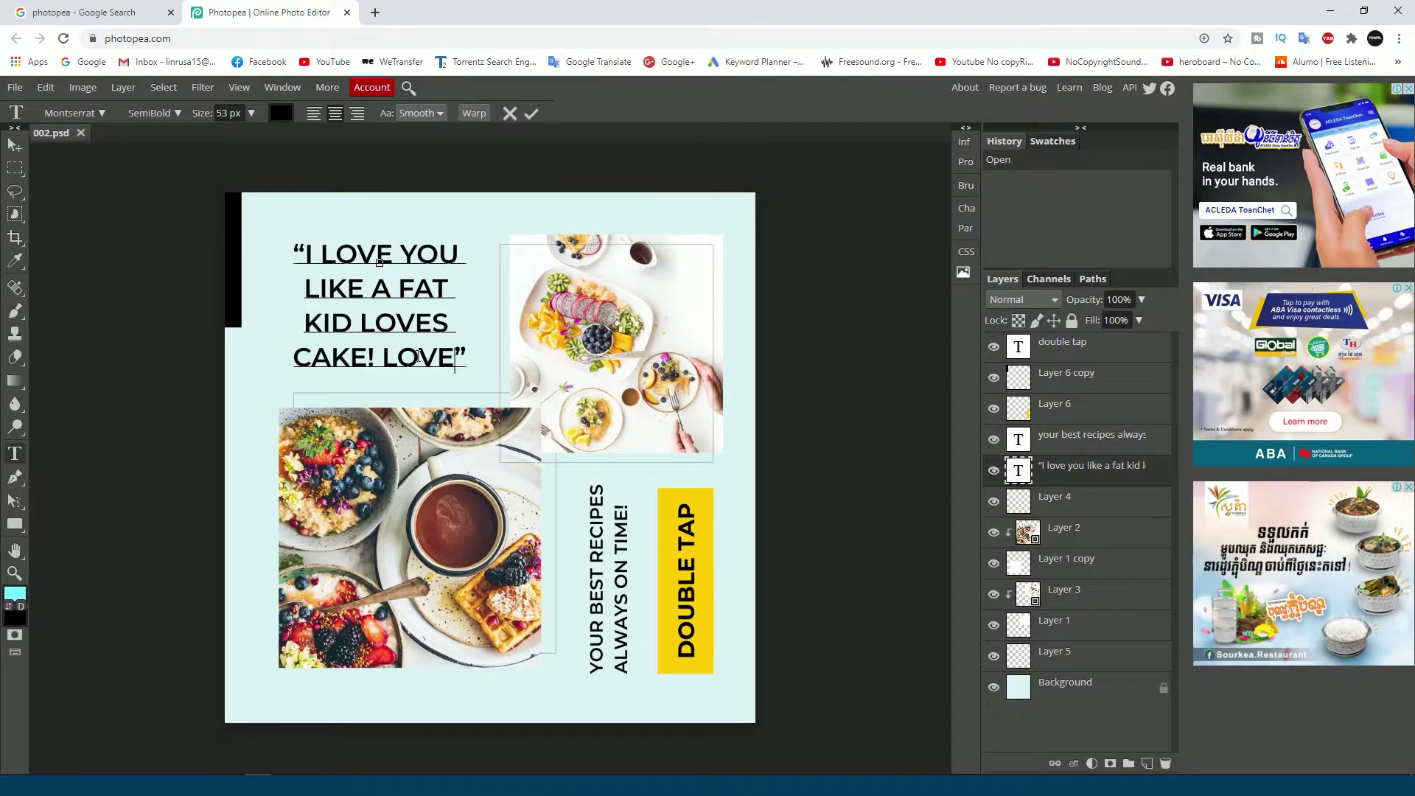
Commit the quote edit and open Layer 2's food-photo smart object as Layer 2.psd.
click(530, 114)
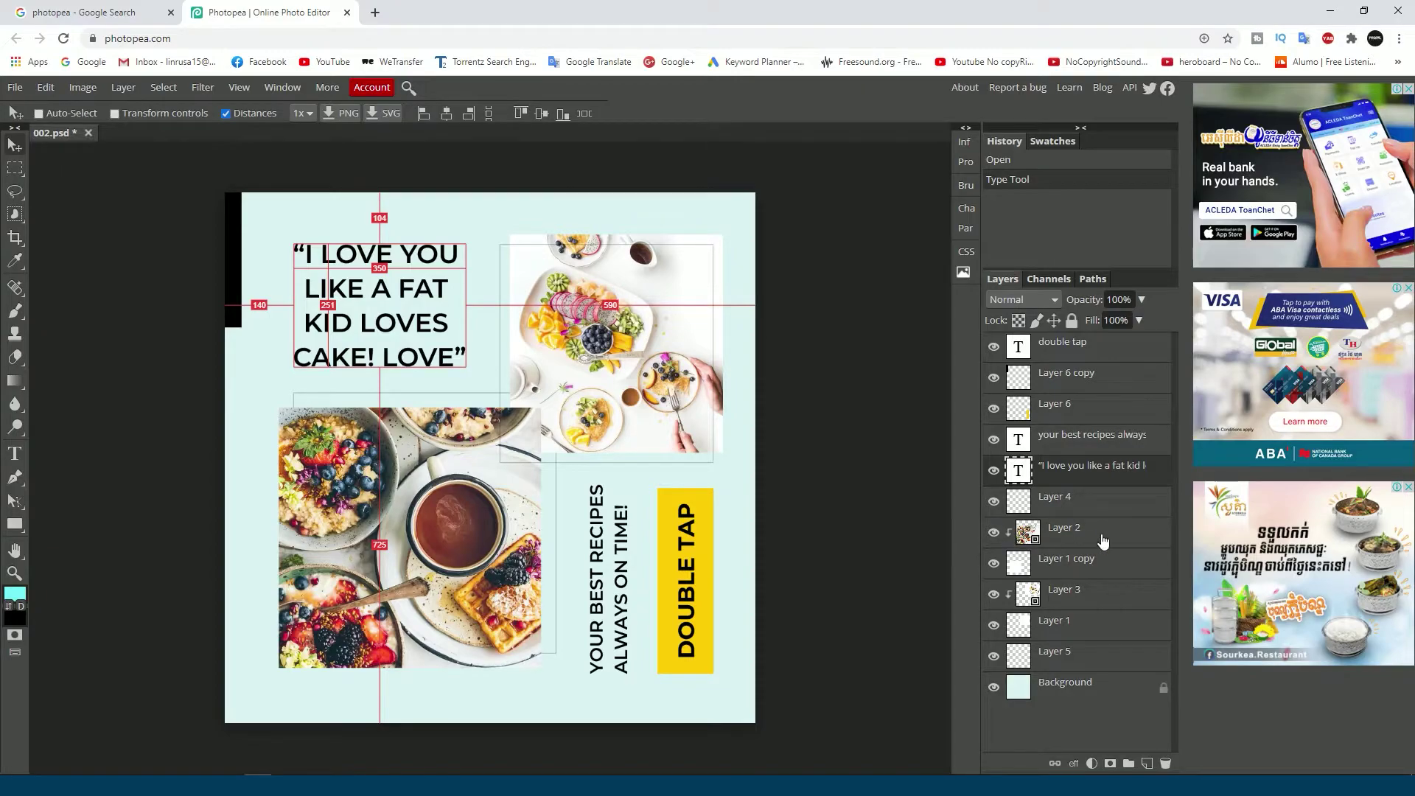
click(1065, 532)
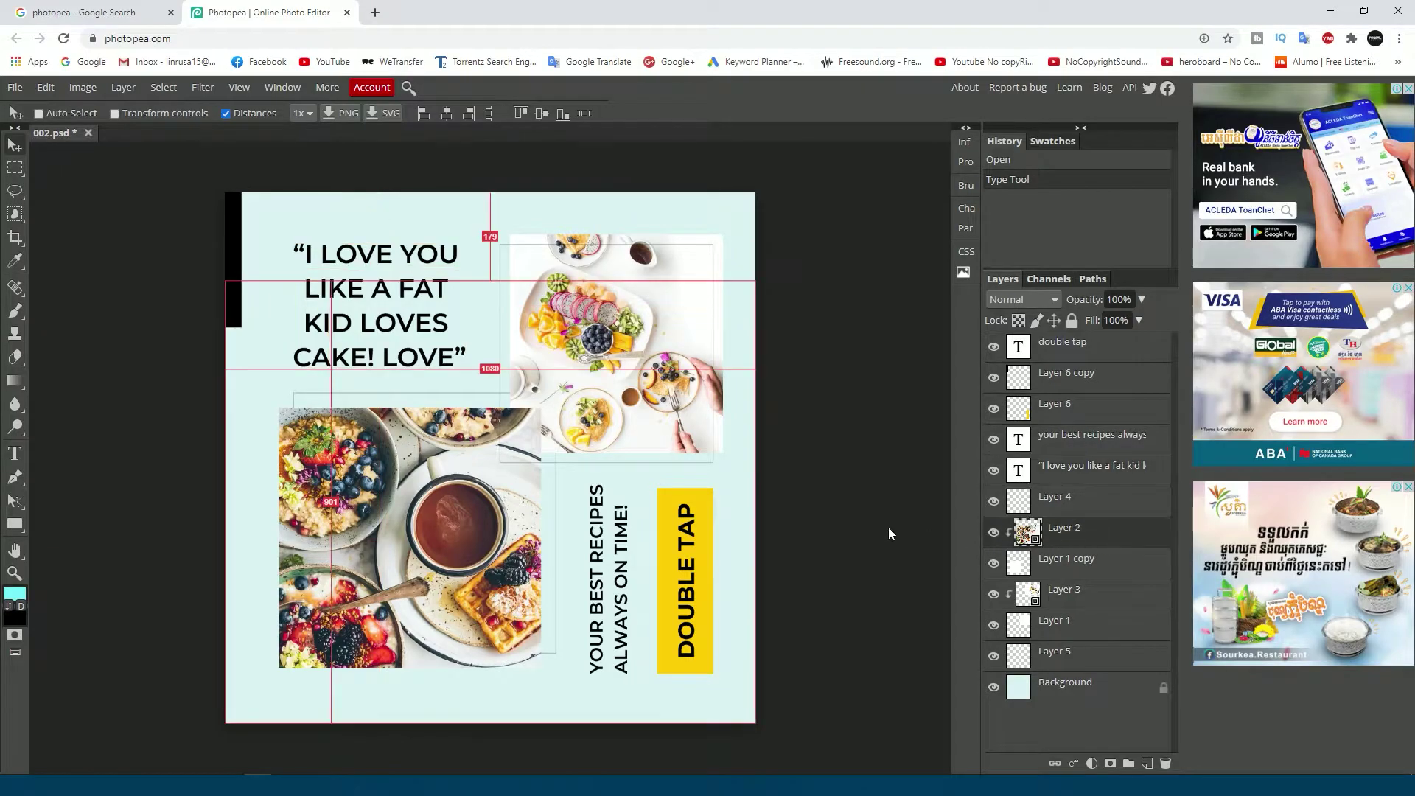
double_click(1027, 532)
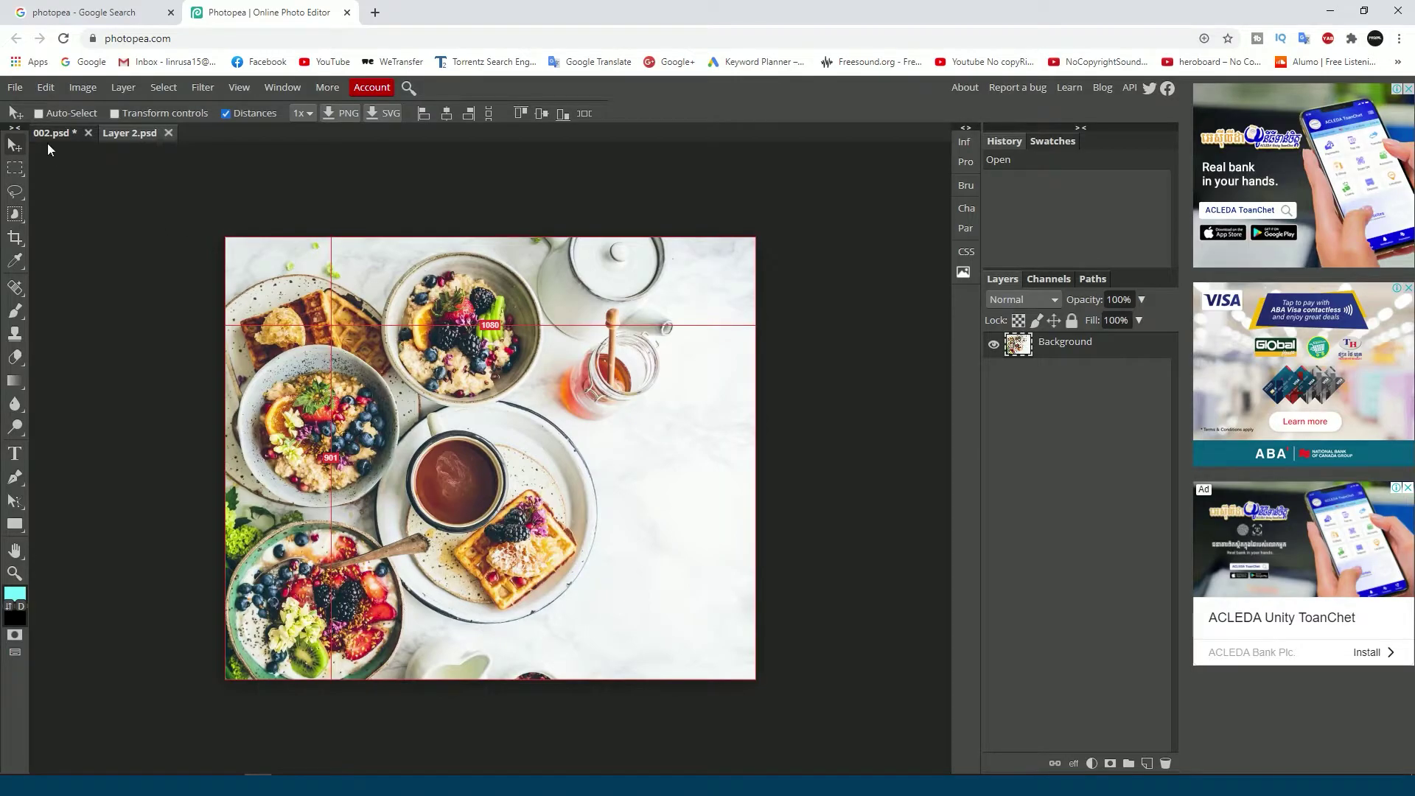
Open the menu image from the Desktop as a new document, menu.psd.
click(15, 90)
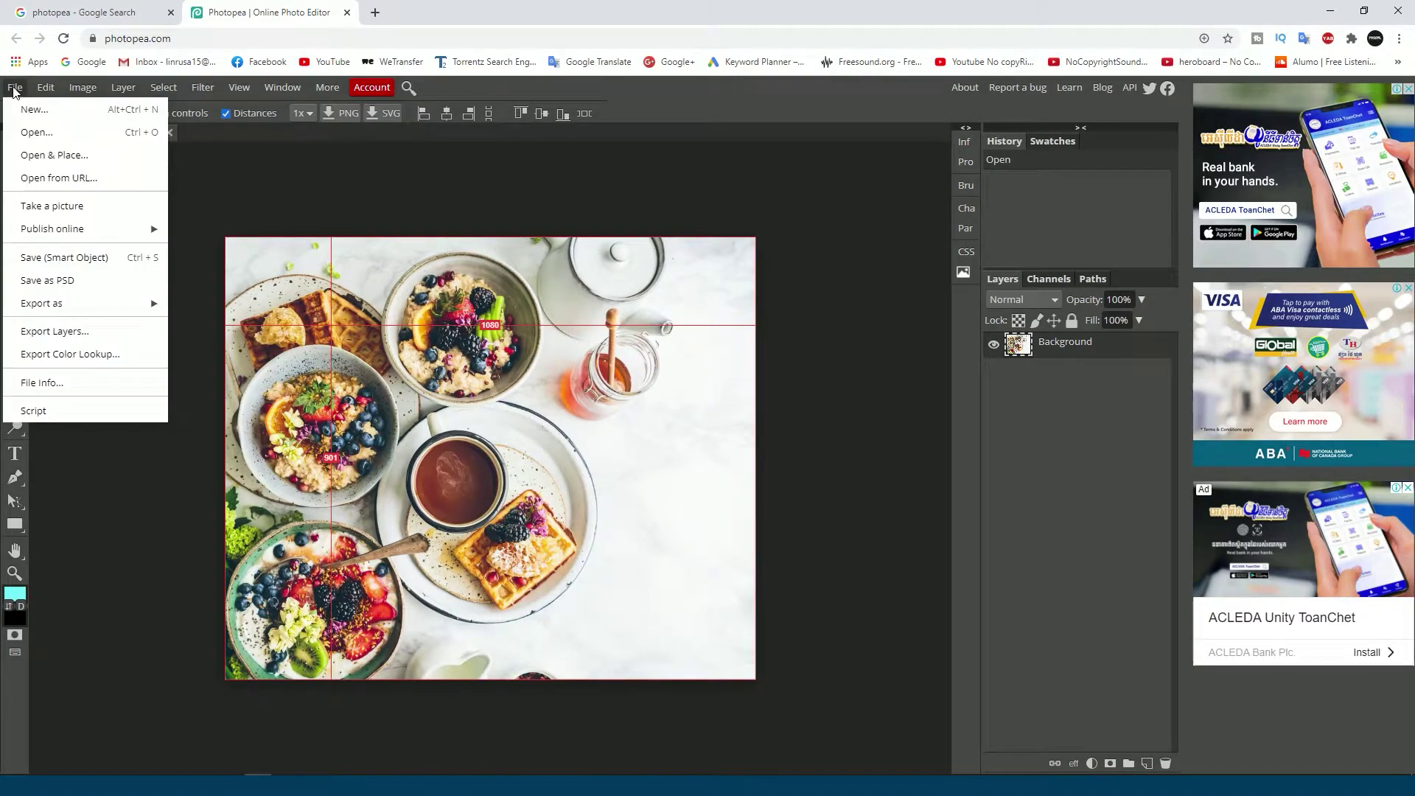
click(29, 131)
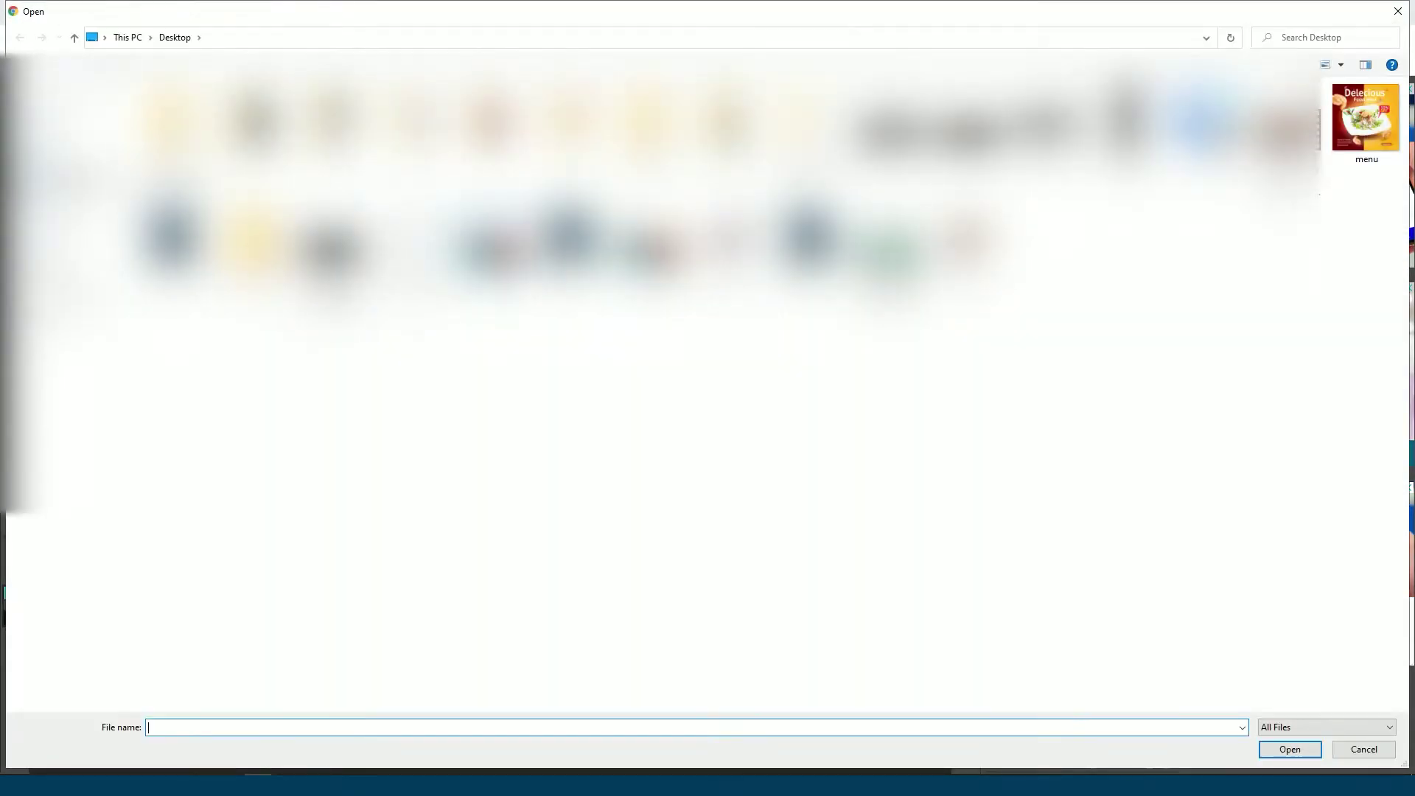
click(1365, 121)
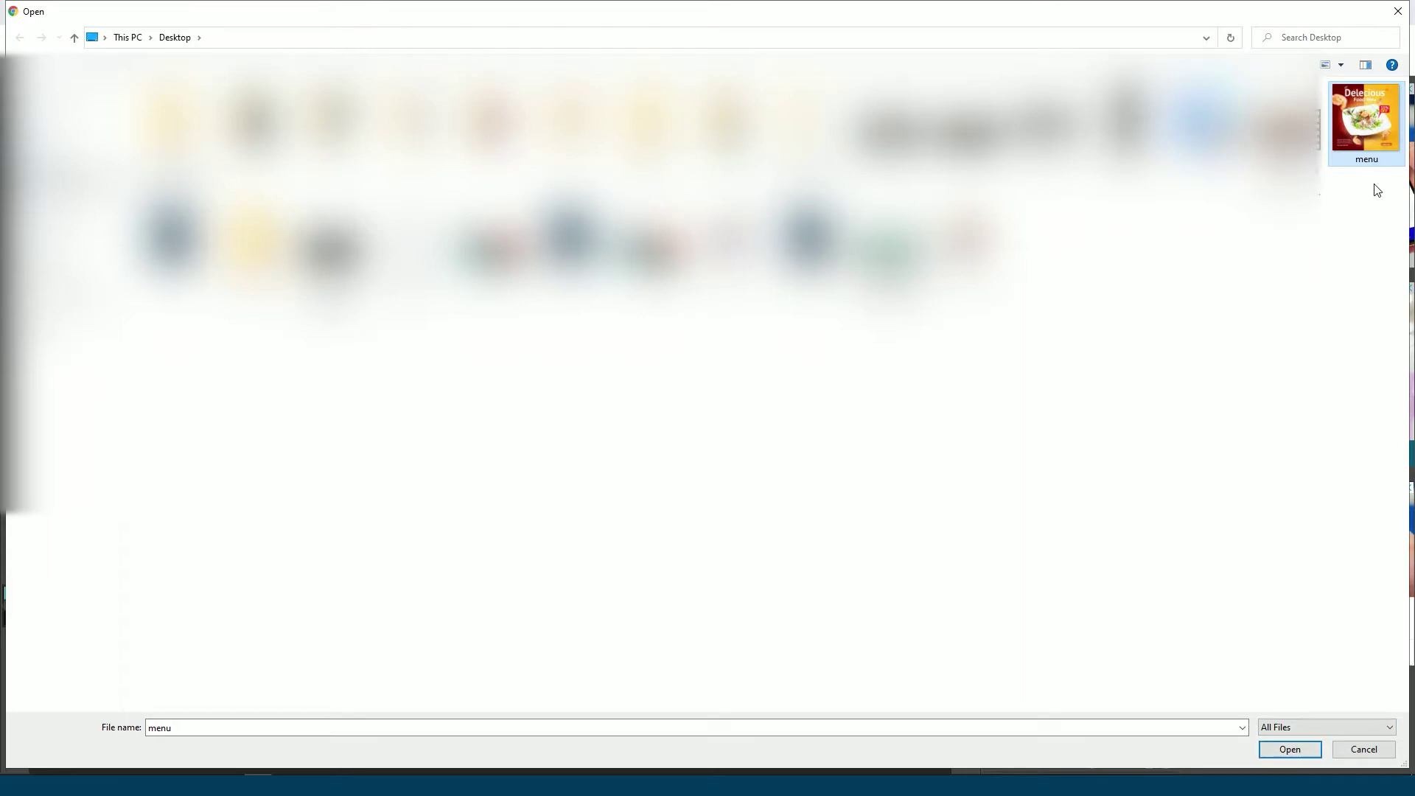
click(1288, 750)
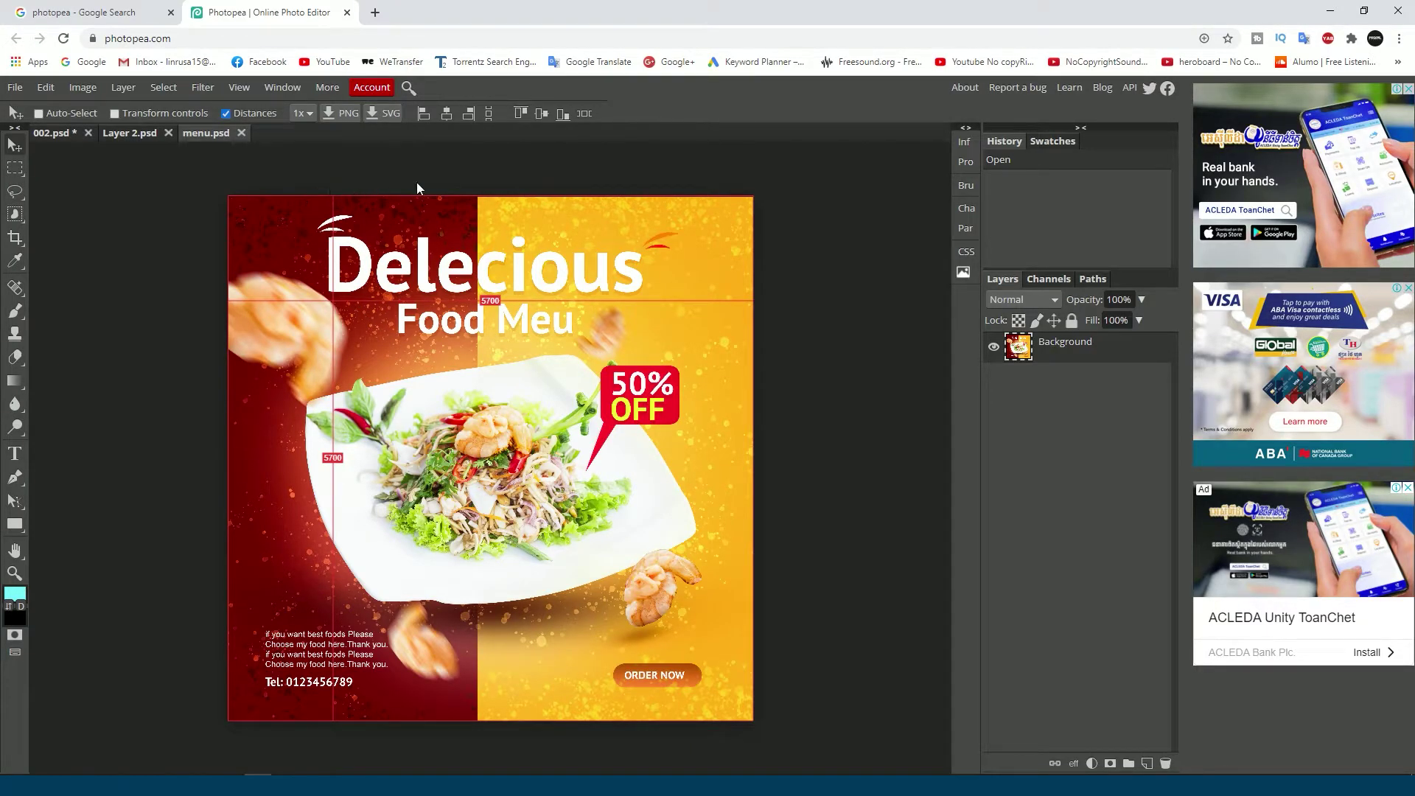
Drag the menu image into the Layer 2.psd document and nudge it into view.
drag(544, 327, 623, 519)
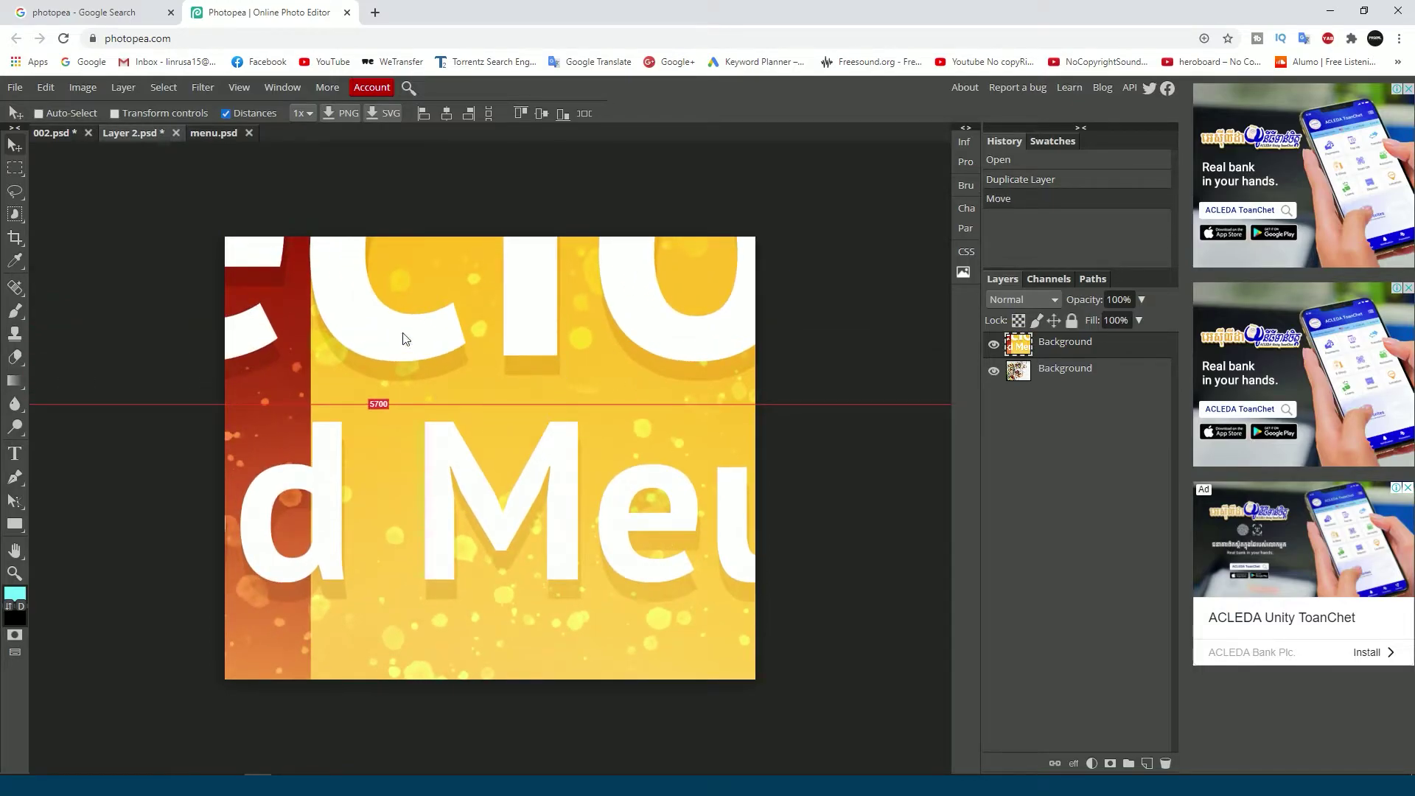
key(ctrl+minus)
key(ctrl+minus)
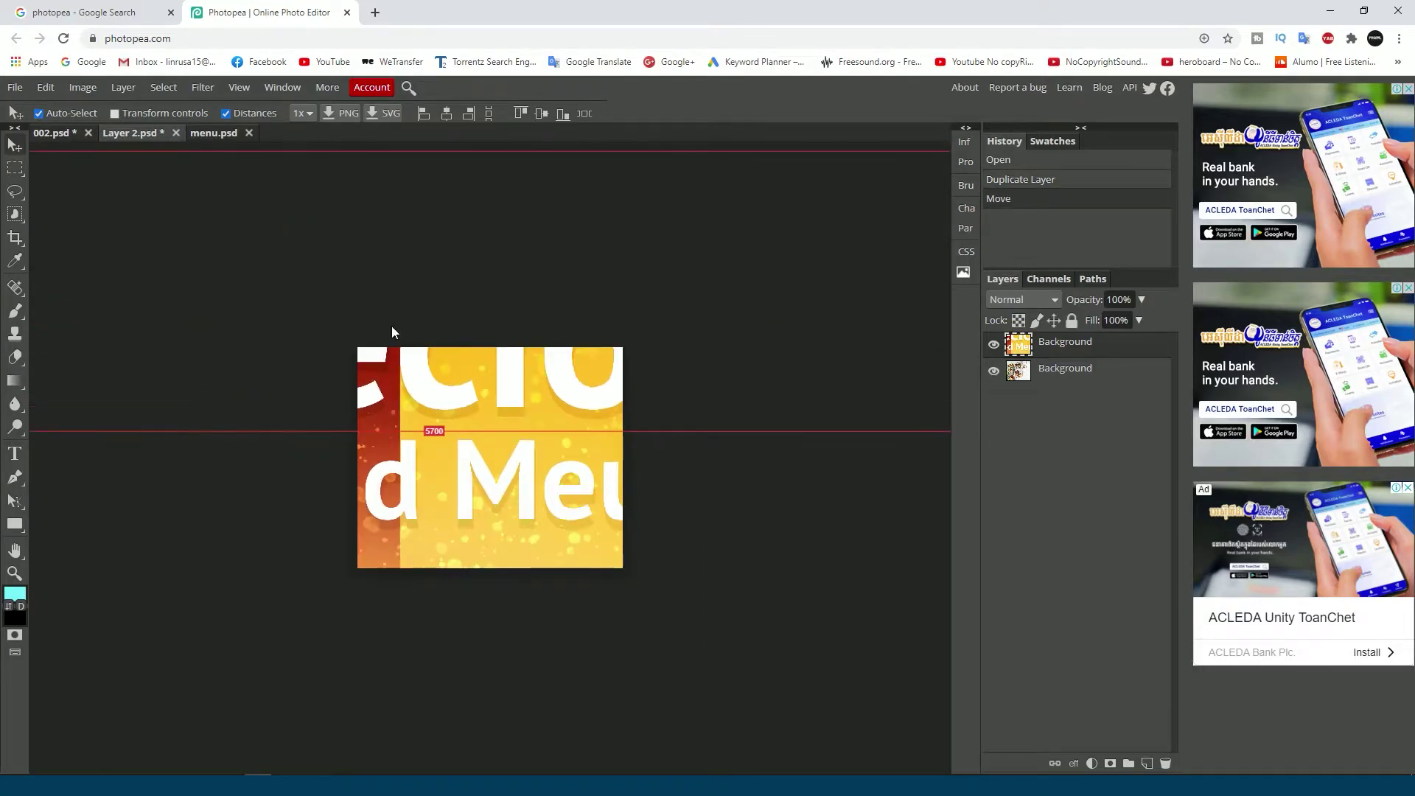
drag(497, 448, 524, 434)
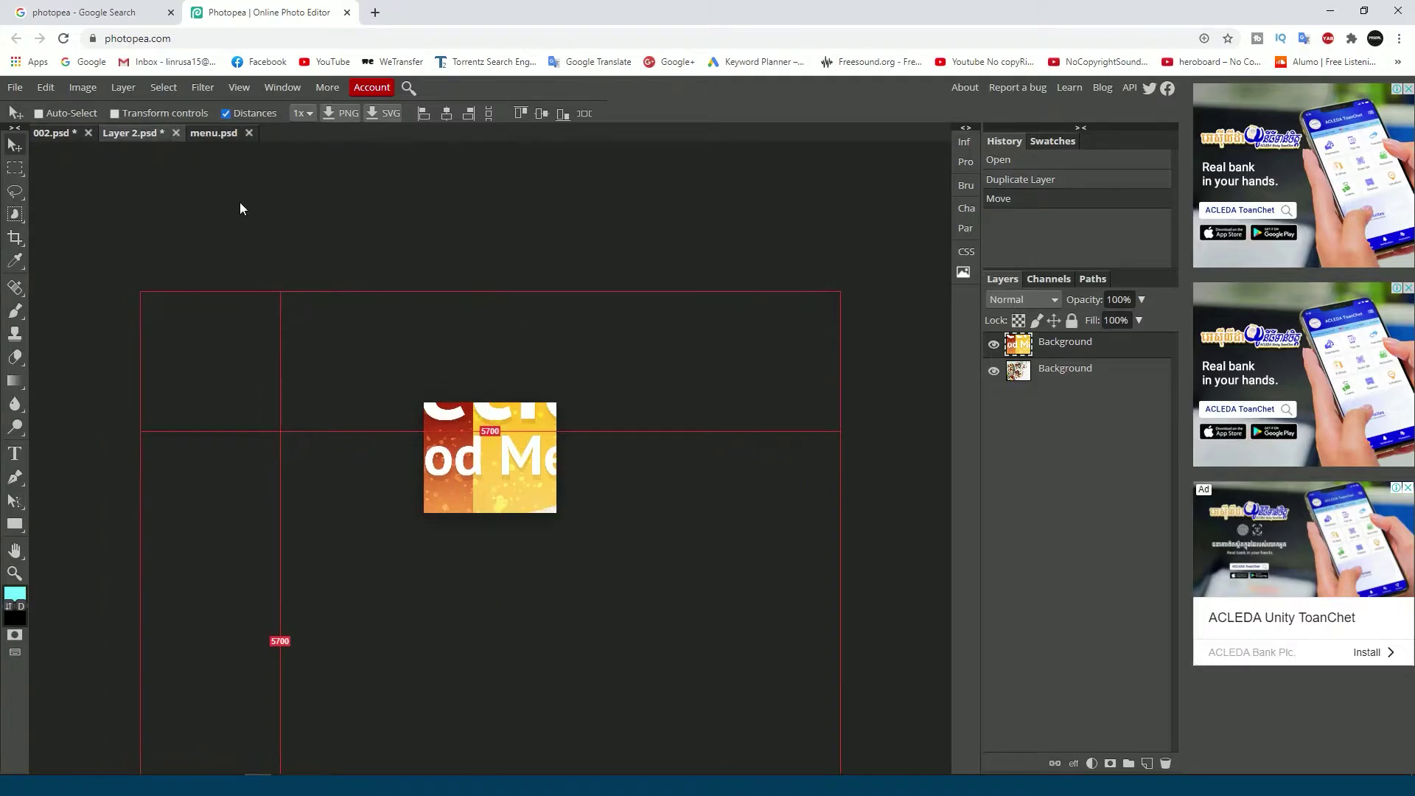
Shrink the menu image to about 15% scale and centre it over the canvas.
click(114, 114)
drag(199, 343, 618, 632)
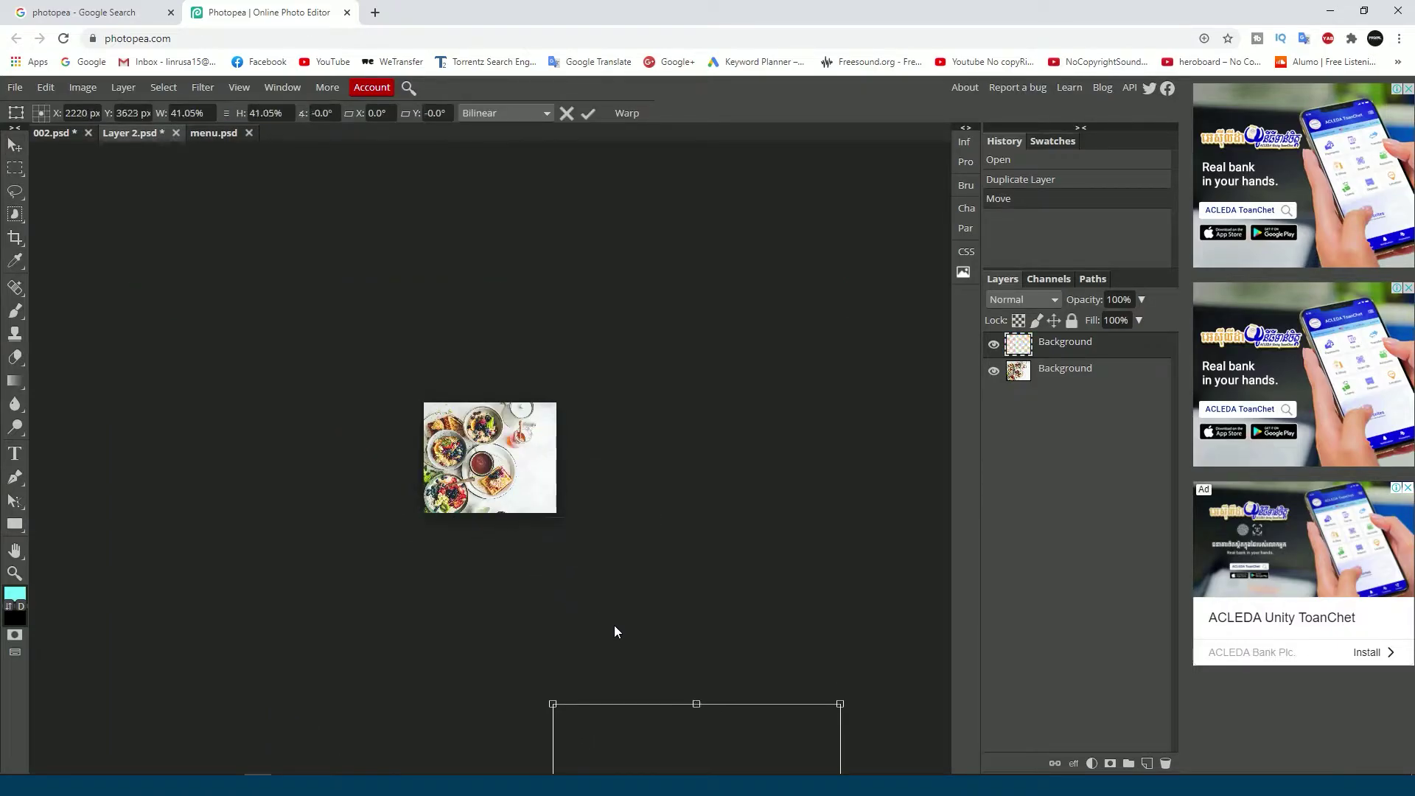
drag(657, 764, 482, 417)
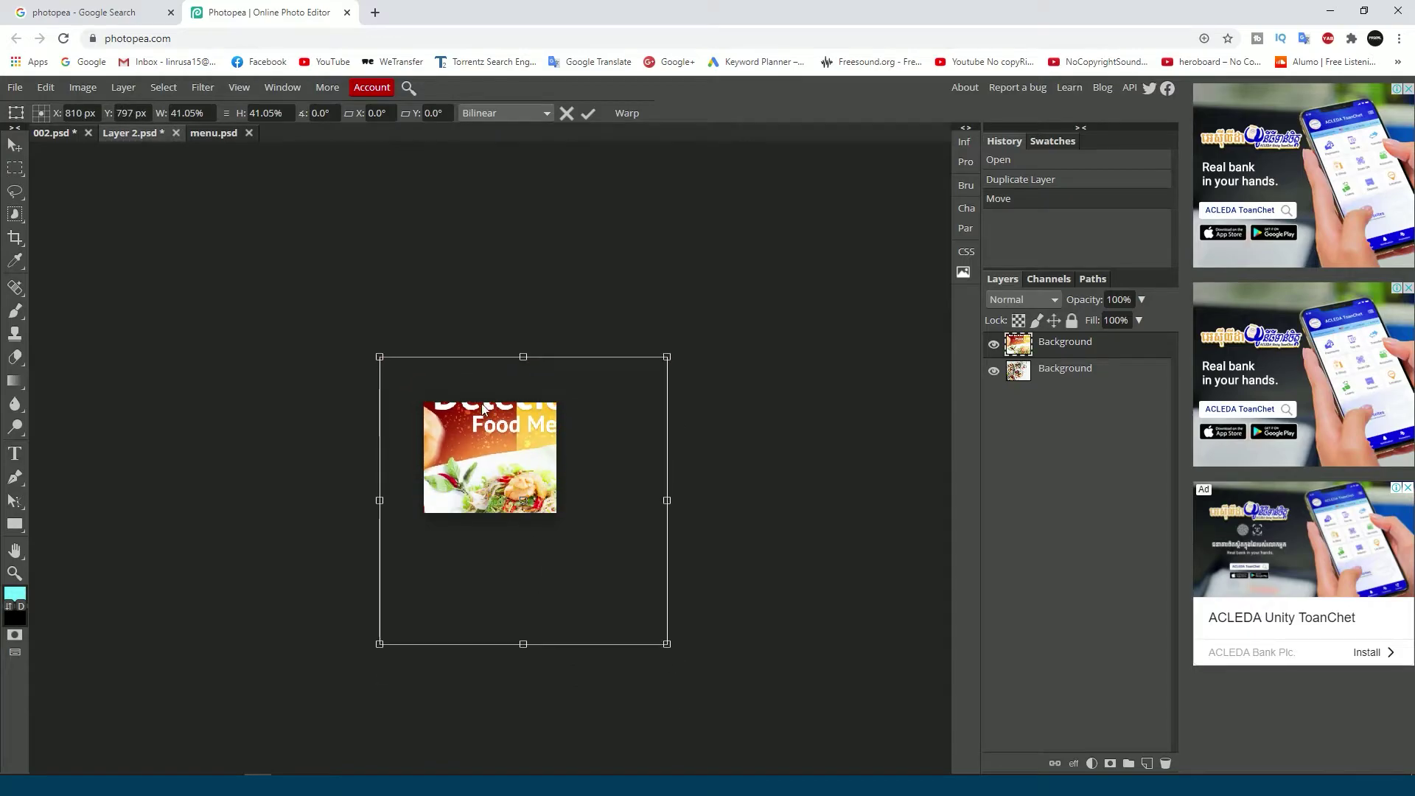
drag(377, 354, 490, 467)
scroll(489, 455, up, 3)
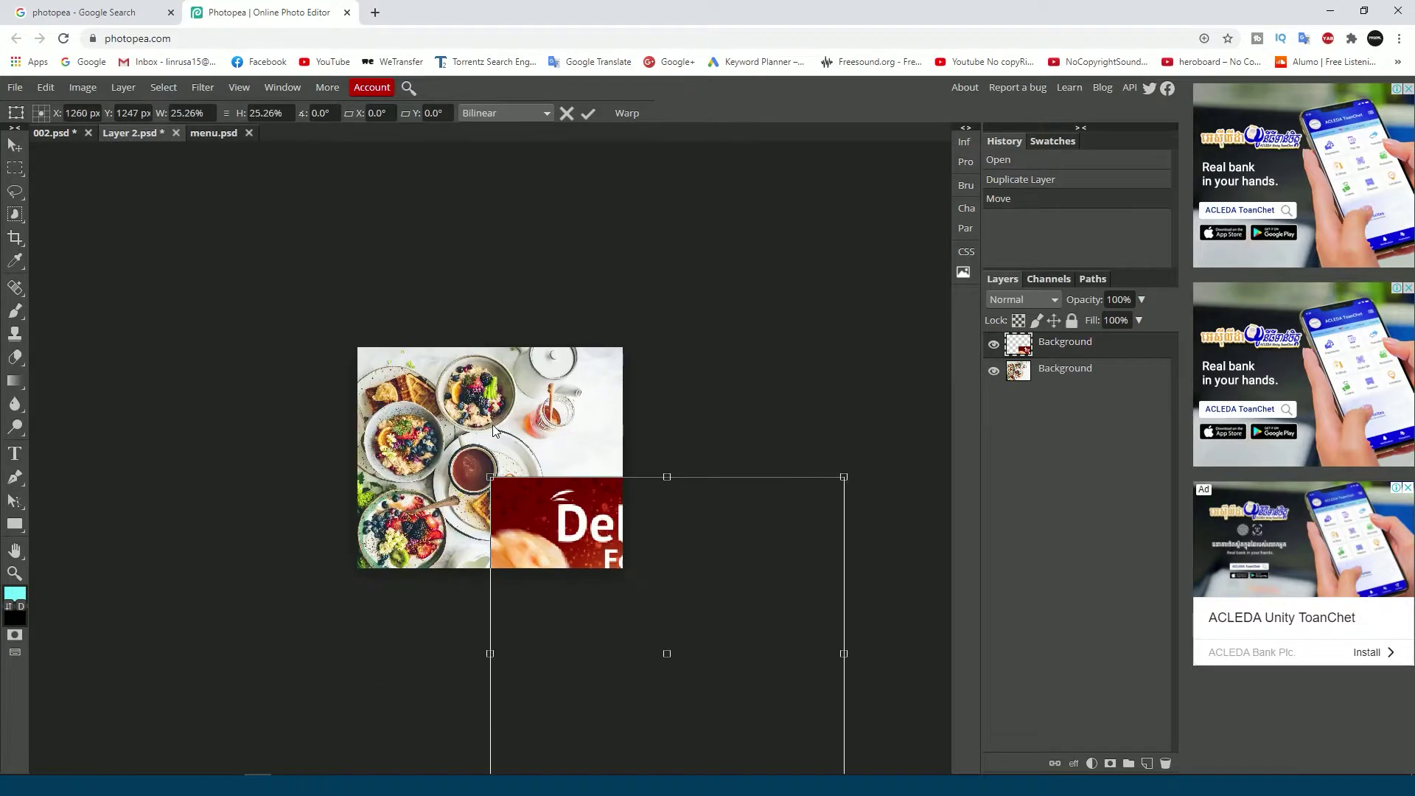
scroll(492, 427, up, 2)
drag(687, 618, 428, 372)
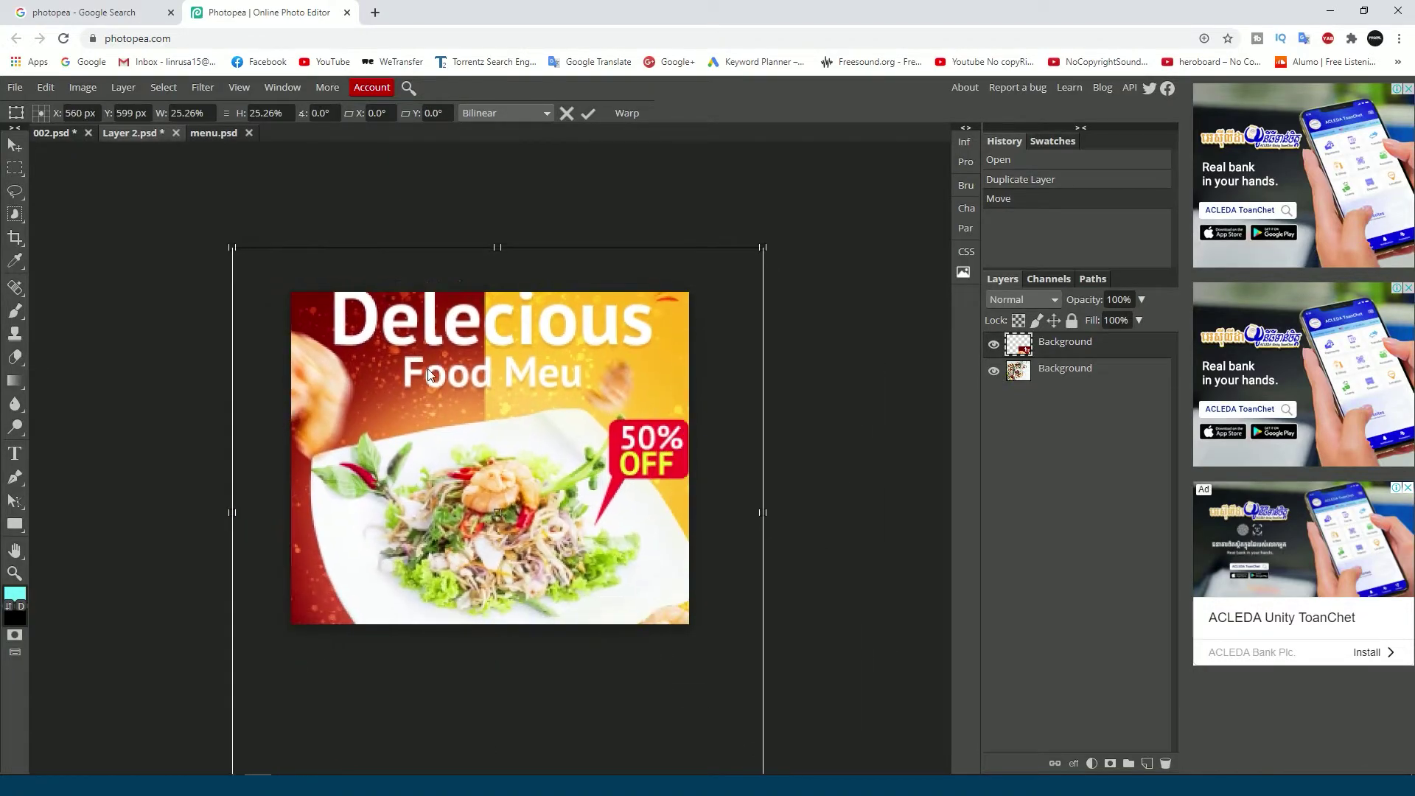
drag(234, 251, 441, 396)
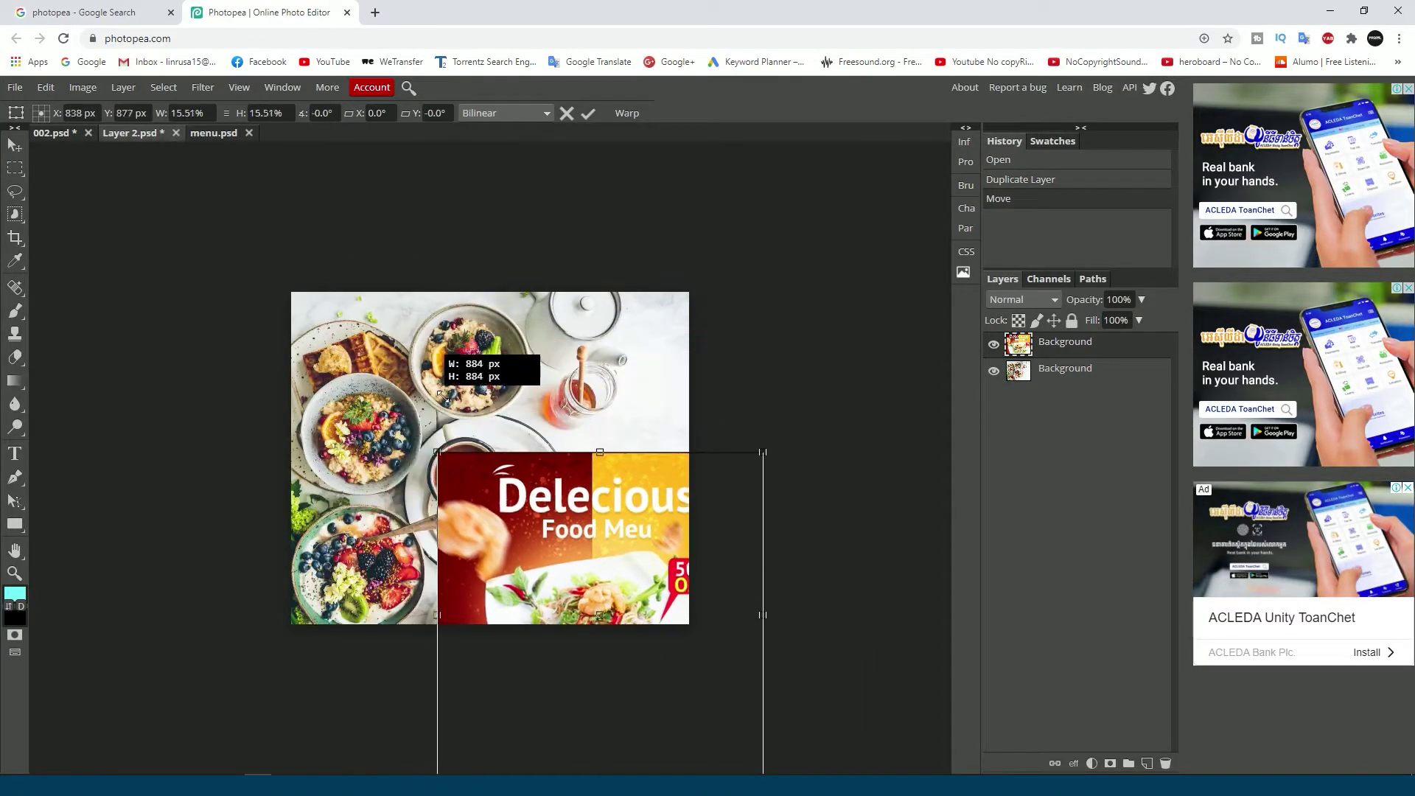
Enlarge and align the menu image to cover the whole canvas, apply it, and save.
drag(575, 545, 413, 370)
drag(605, 610, 655, 619)
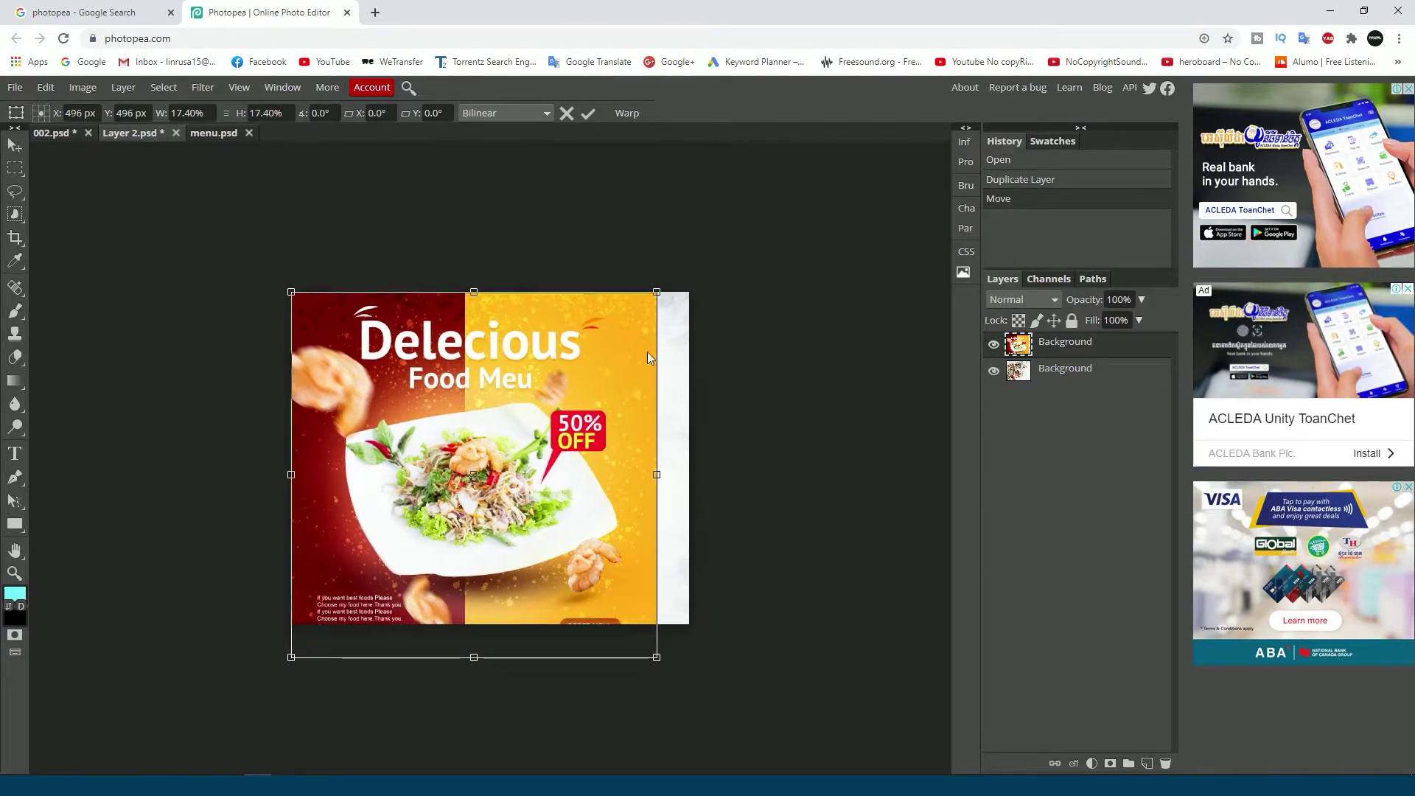
drag(656, 292, 679, 273)
drag(634, 364, 644, 365)
drag(679, 660, 698, 666)
drag(630, 563, 625, 566)
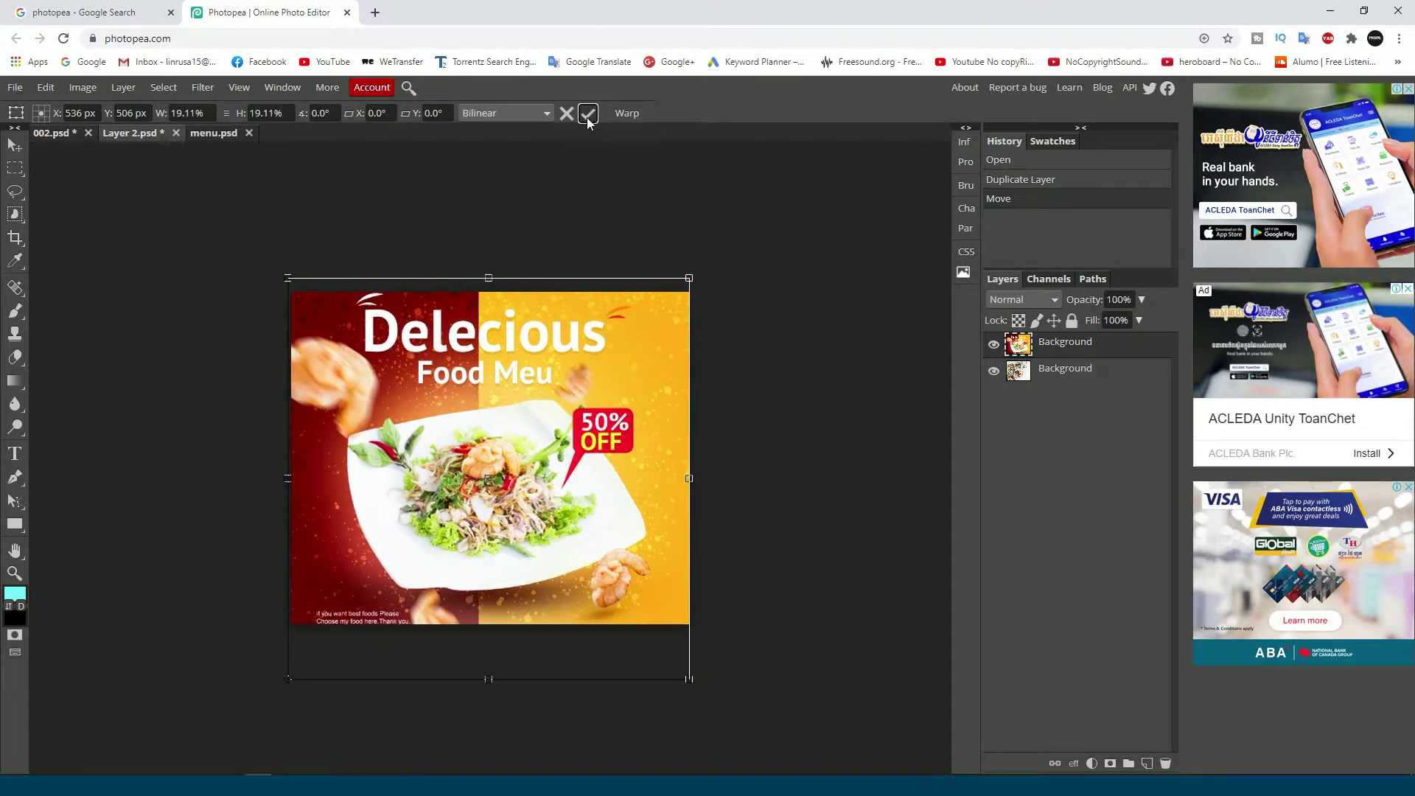
click(587, 114)
key(ctrl)
key(ctrl+s)
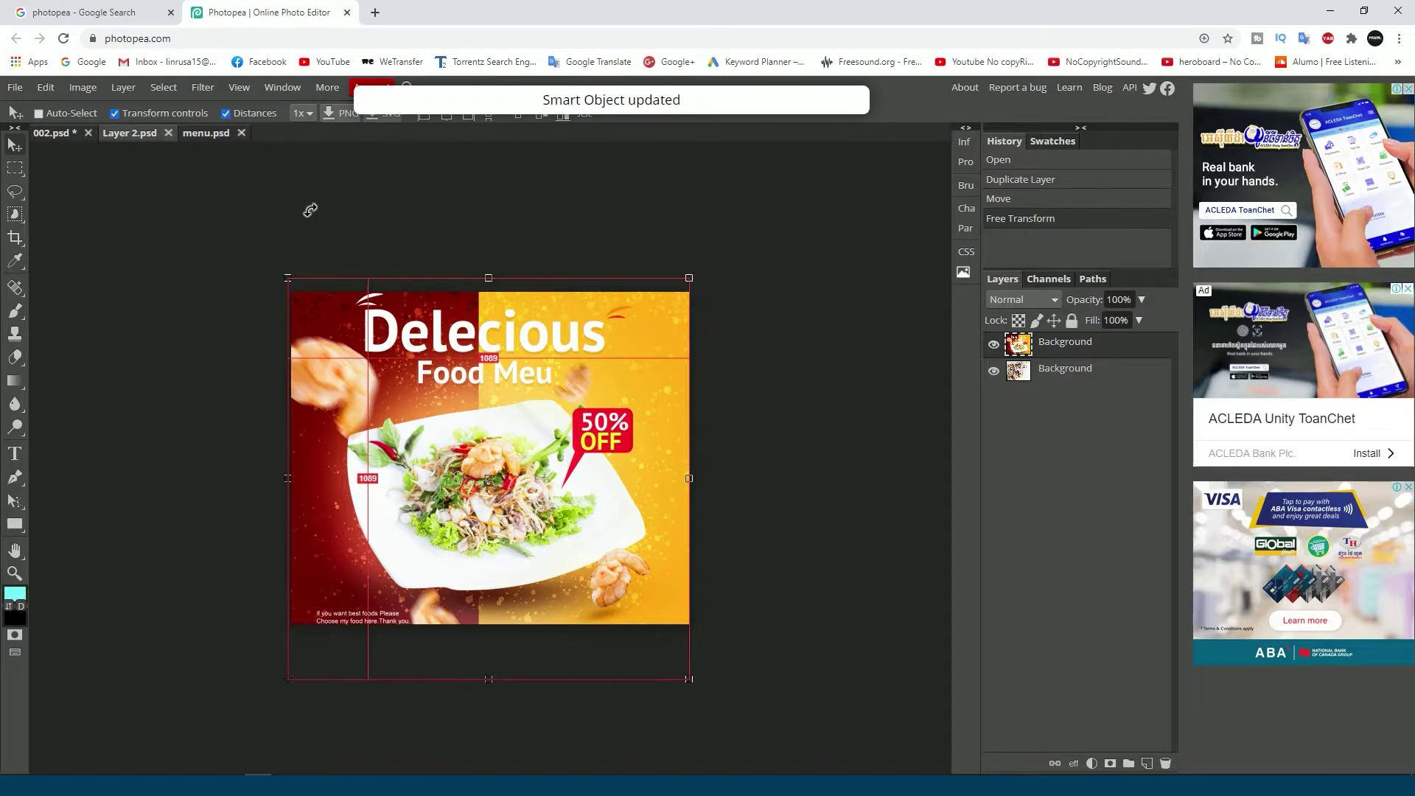
In 002.psd, shrink the menu photo to fit its lower-left frame.
click(51, 131)
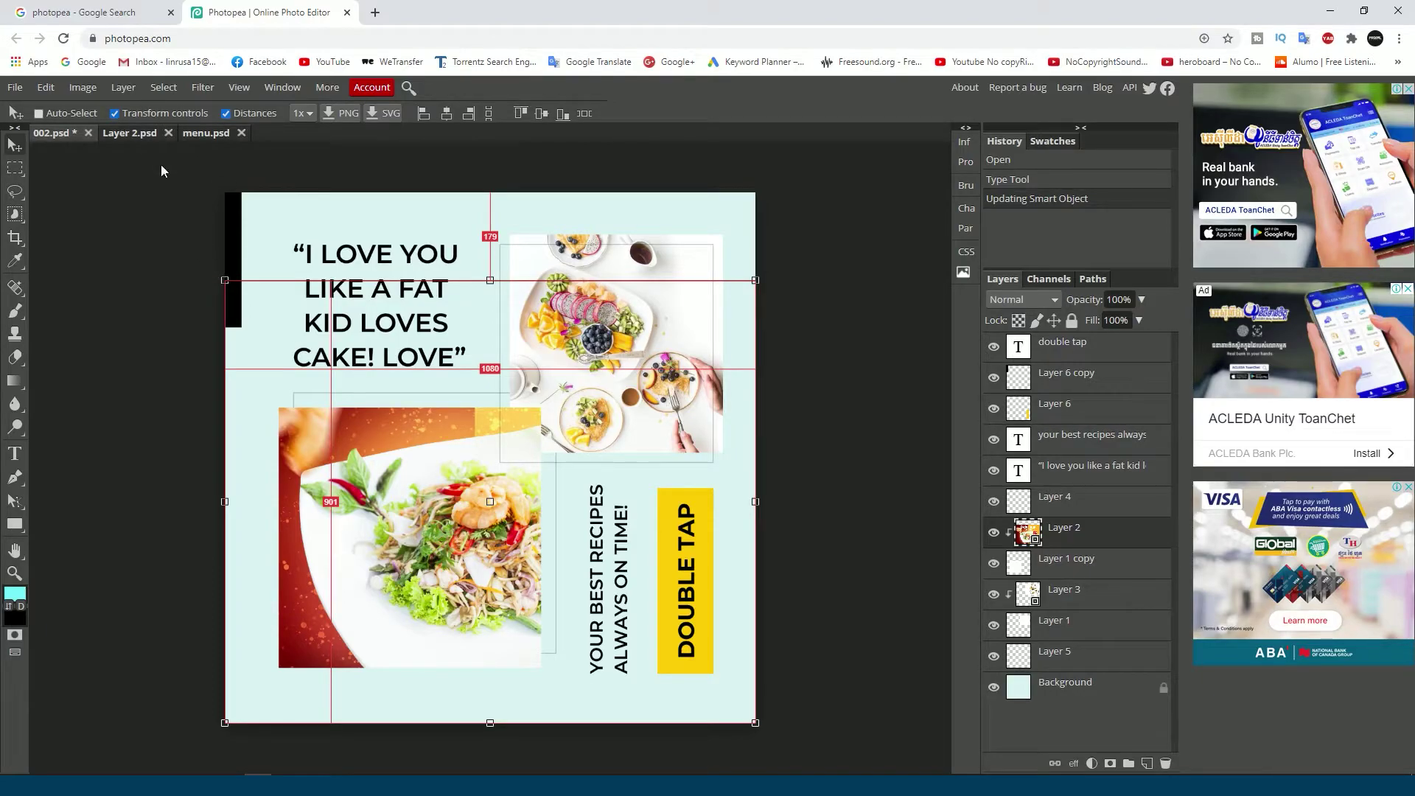
drag(222, 281, 308, 540)
drag(599, 705, 561, 706)
drag(457, 600, 458, 606)
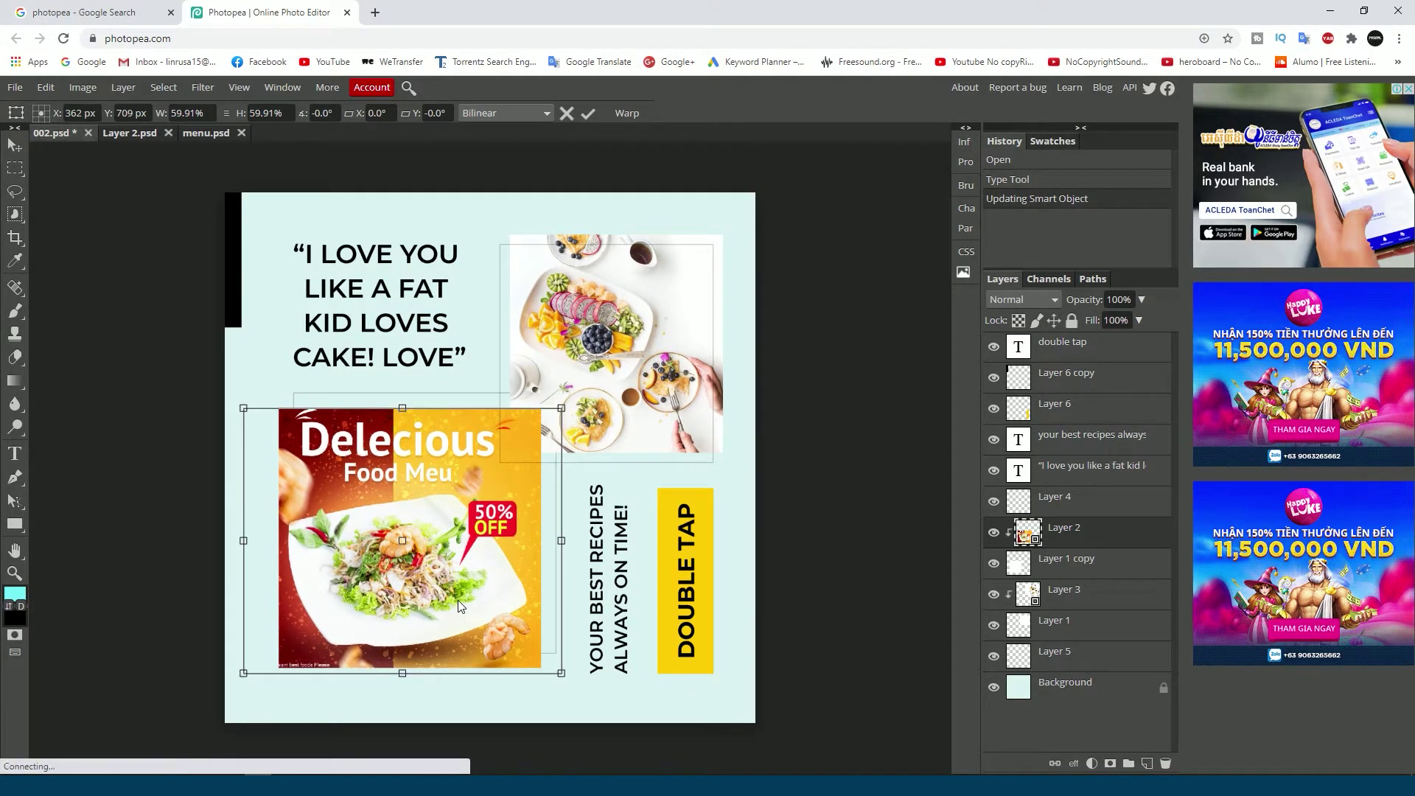
Apply the transform, hide the transform handles, and select the Background layer.
click(588, 114)
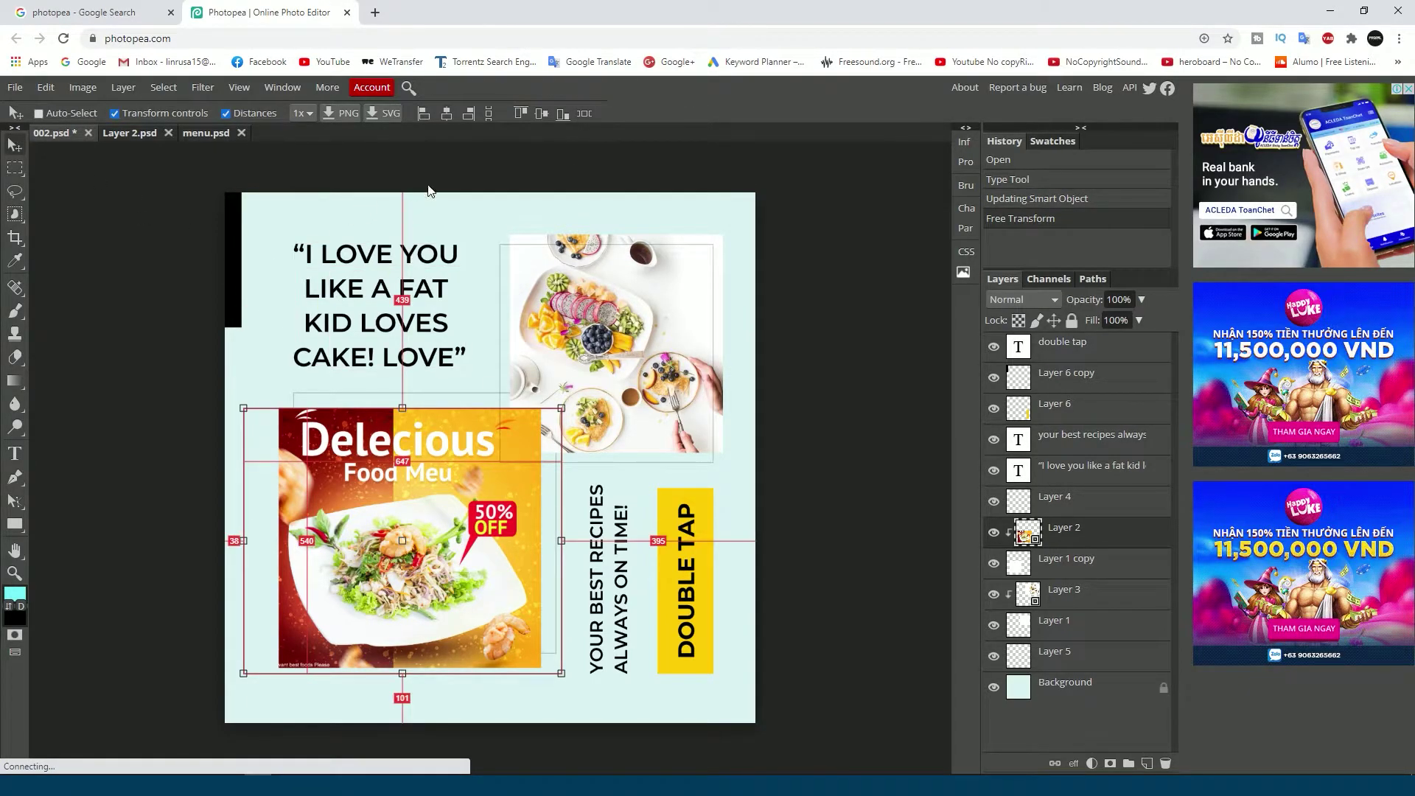
click(116, 113)
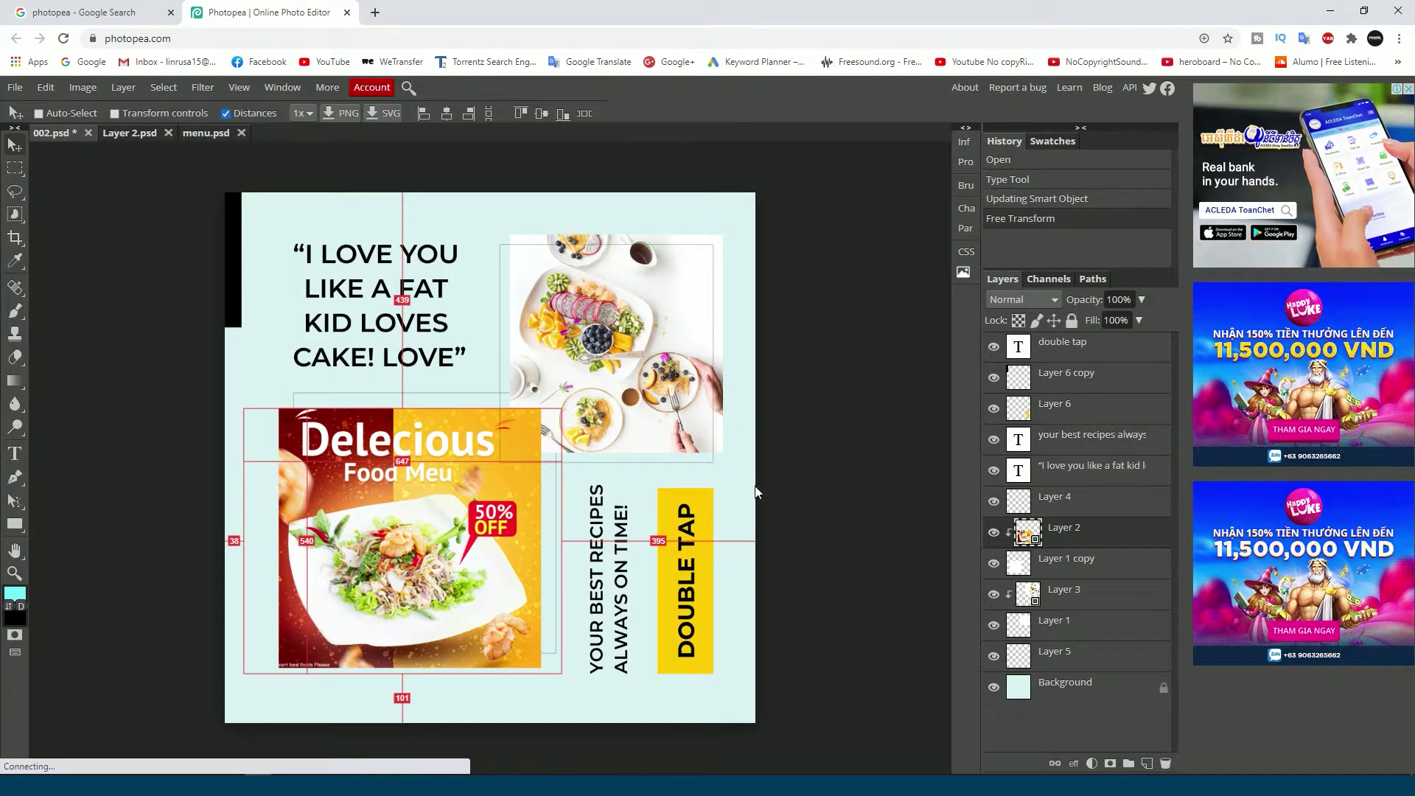
click(1008, 686)
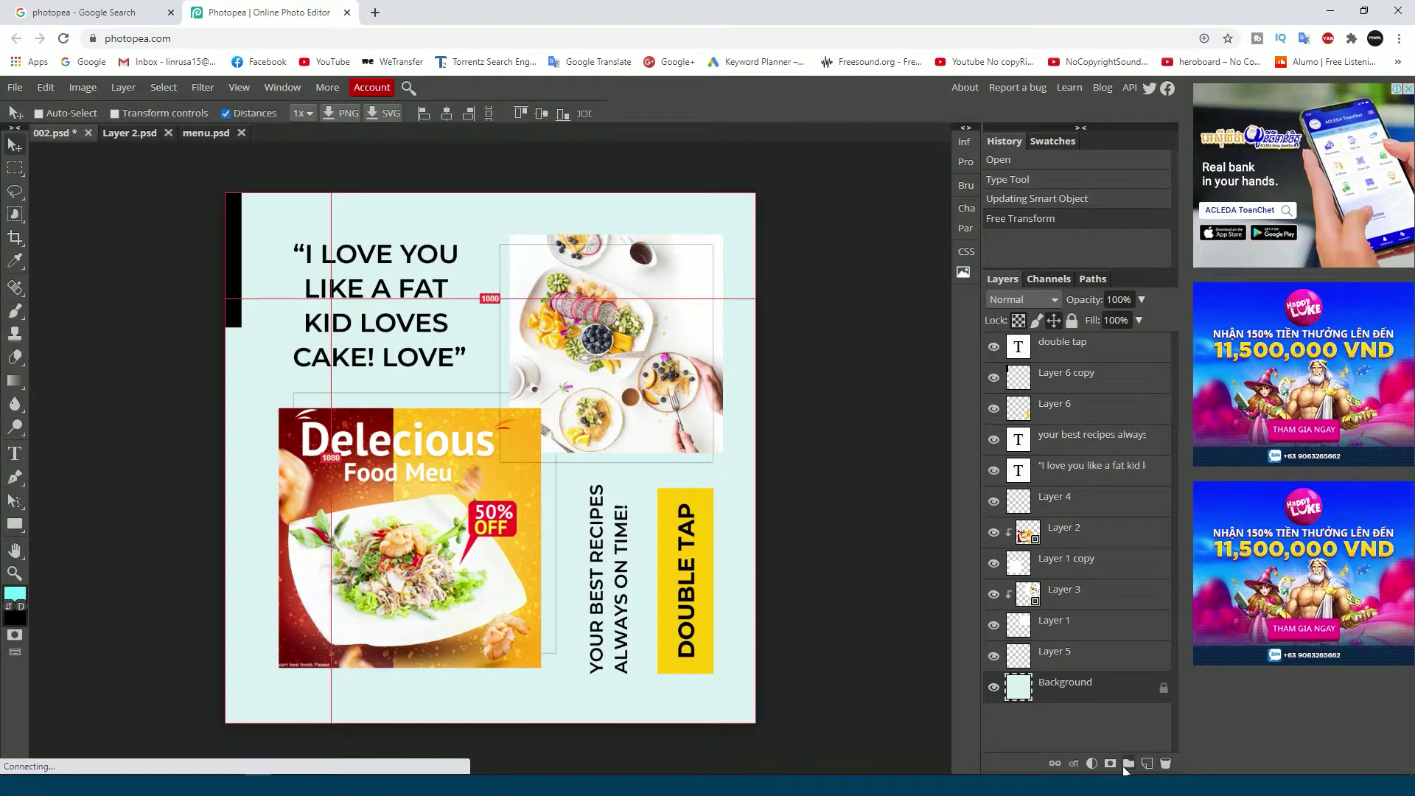
Add a new layer above the background and set the foreground colour to bright cyan 09fff7.
click(1073, 763)
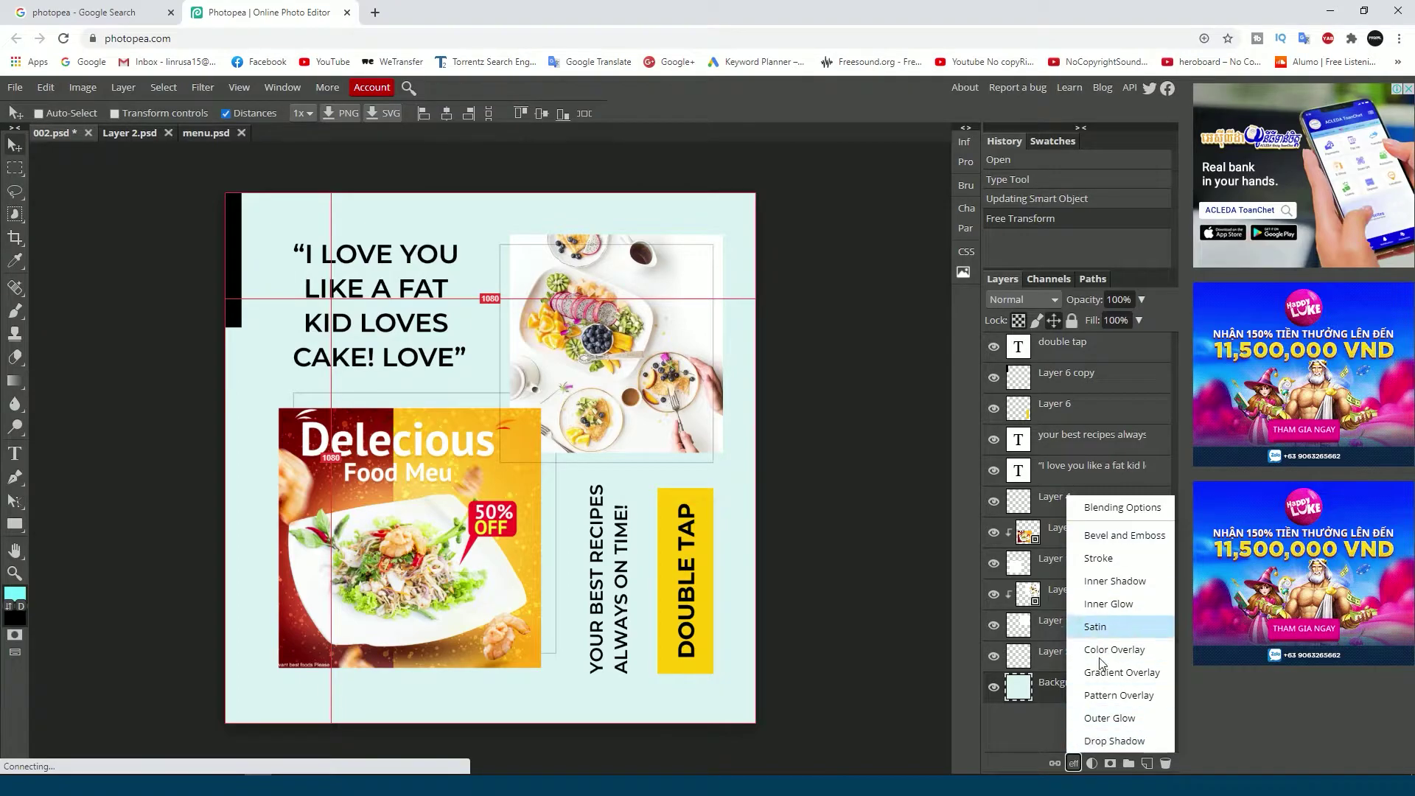
click(1011, 764)
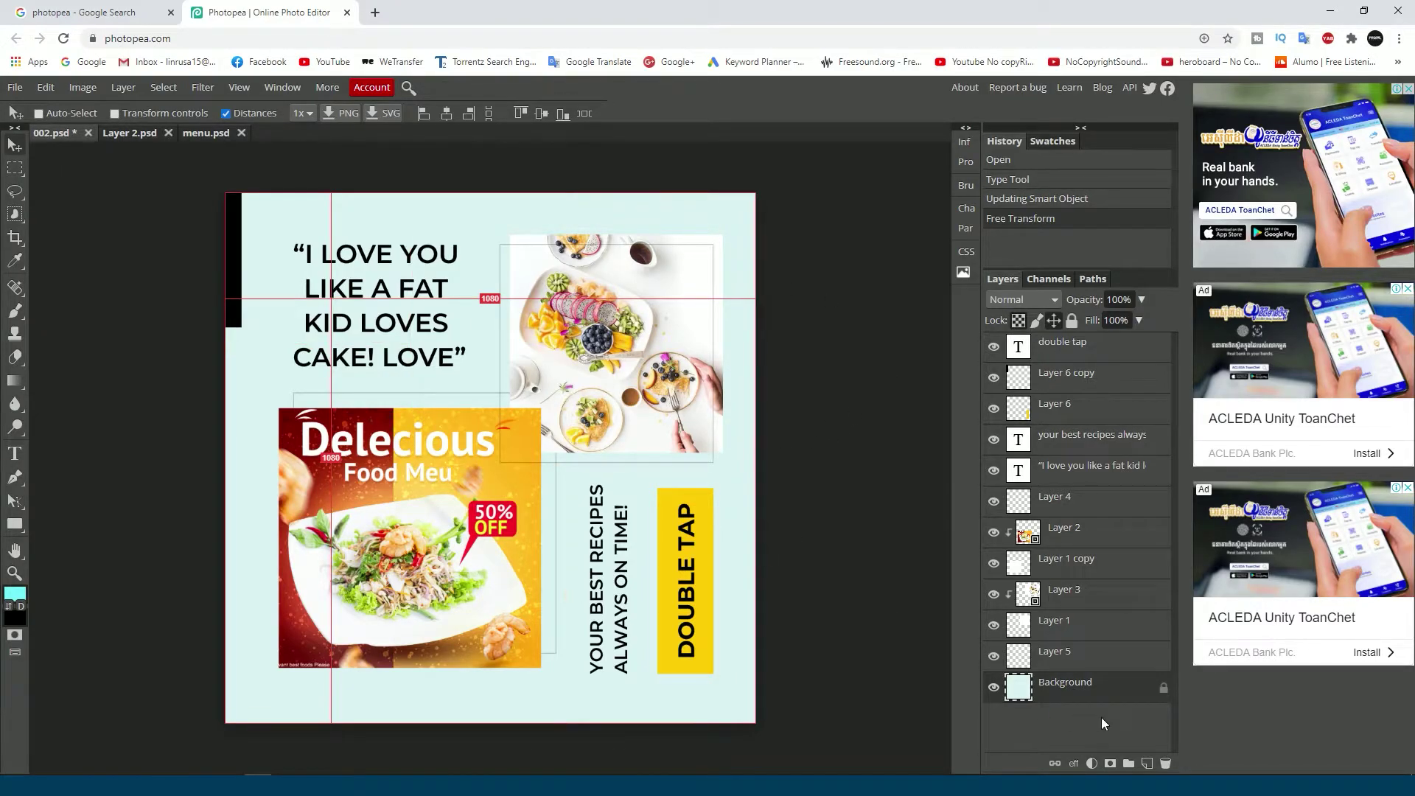
click(1146, 765)
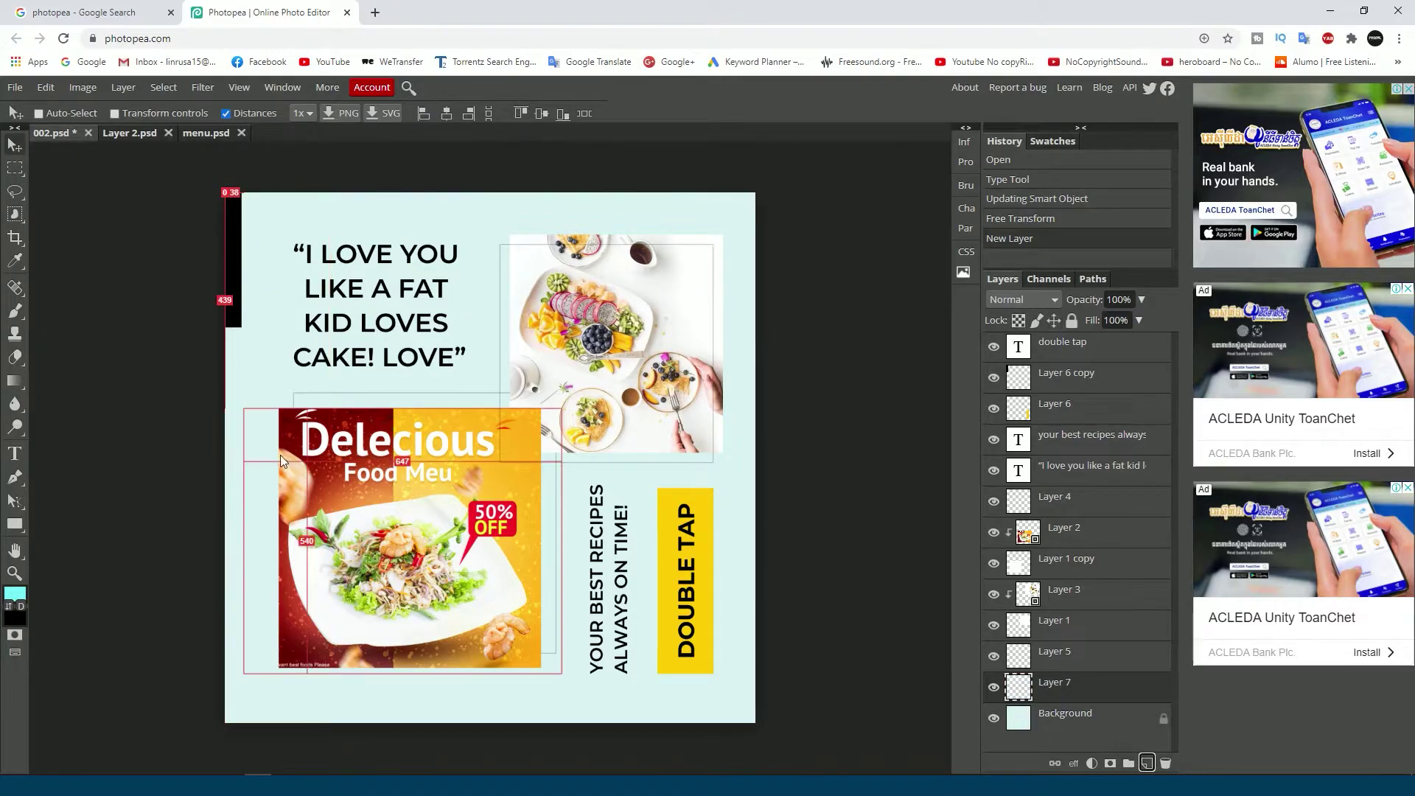
click(22, 598)
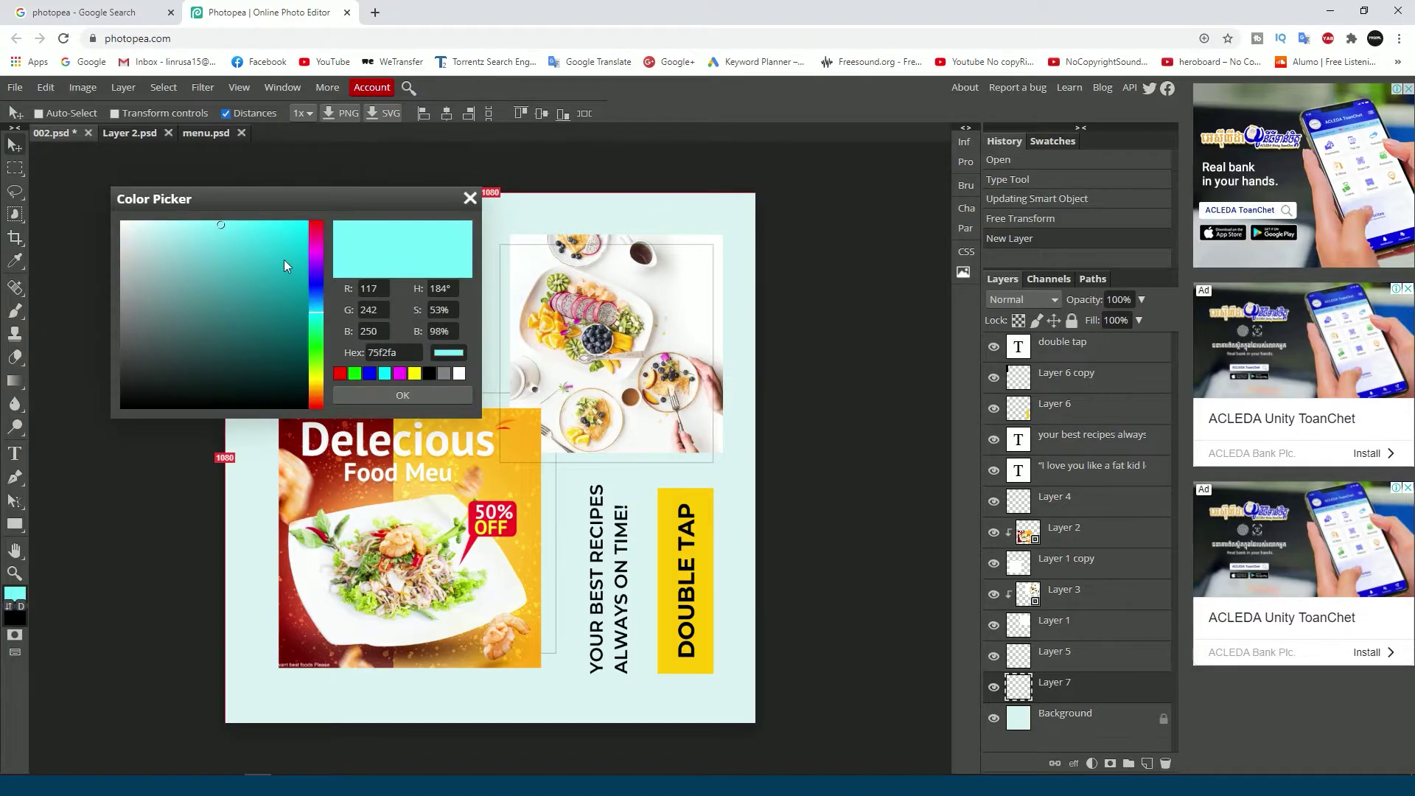
click(253, 230)
drag(311, 316, 312, 316)
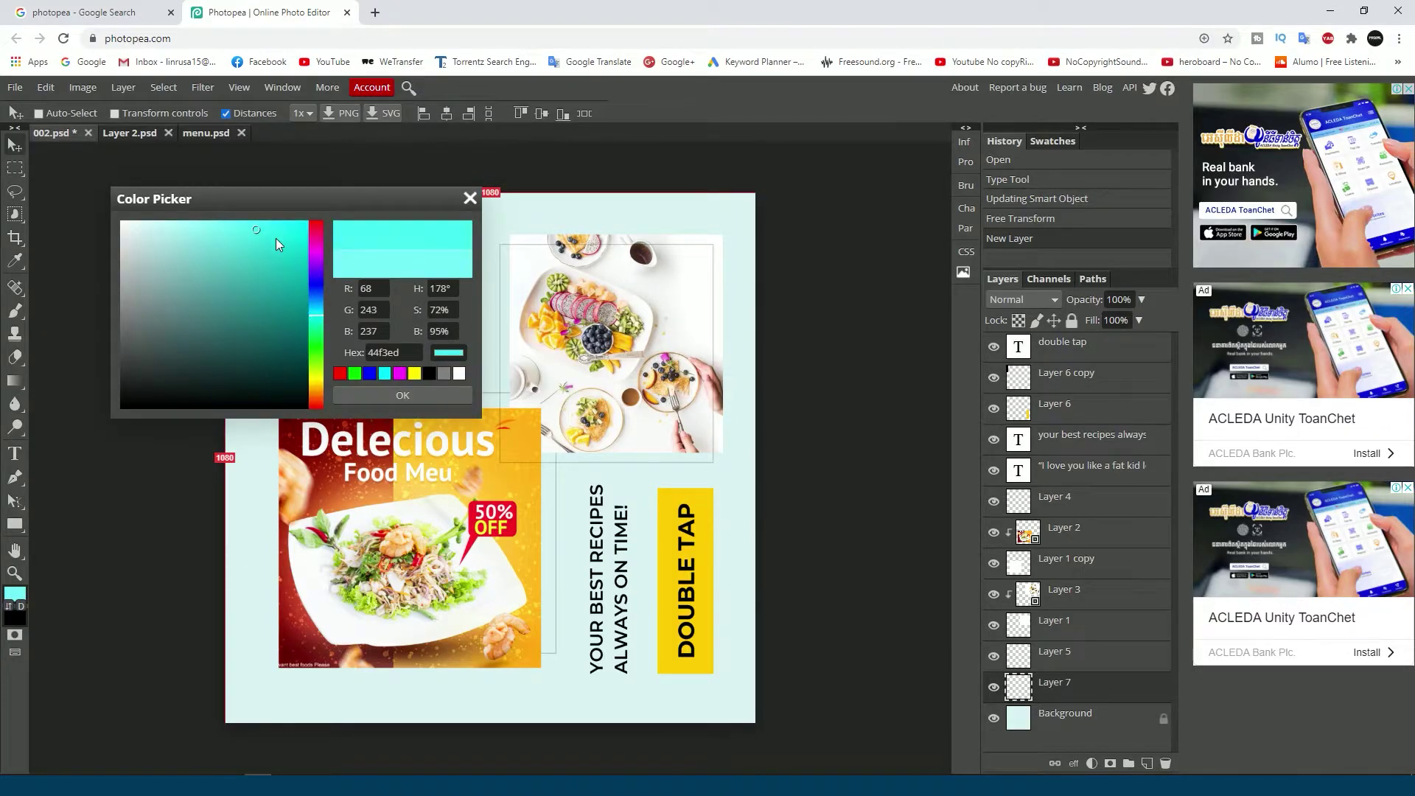
drag(276, 237, 303, 202)
click(424, 398)
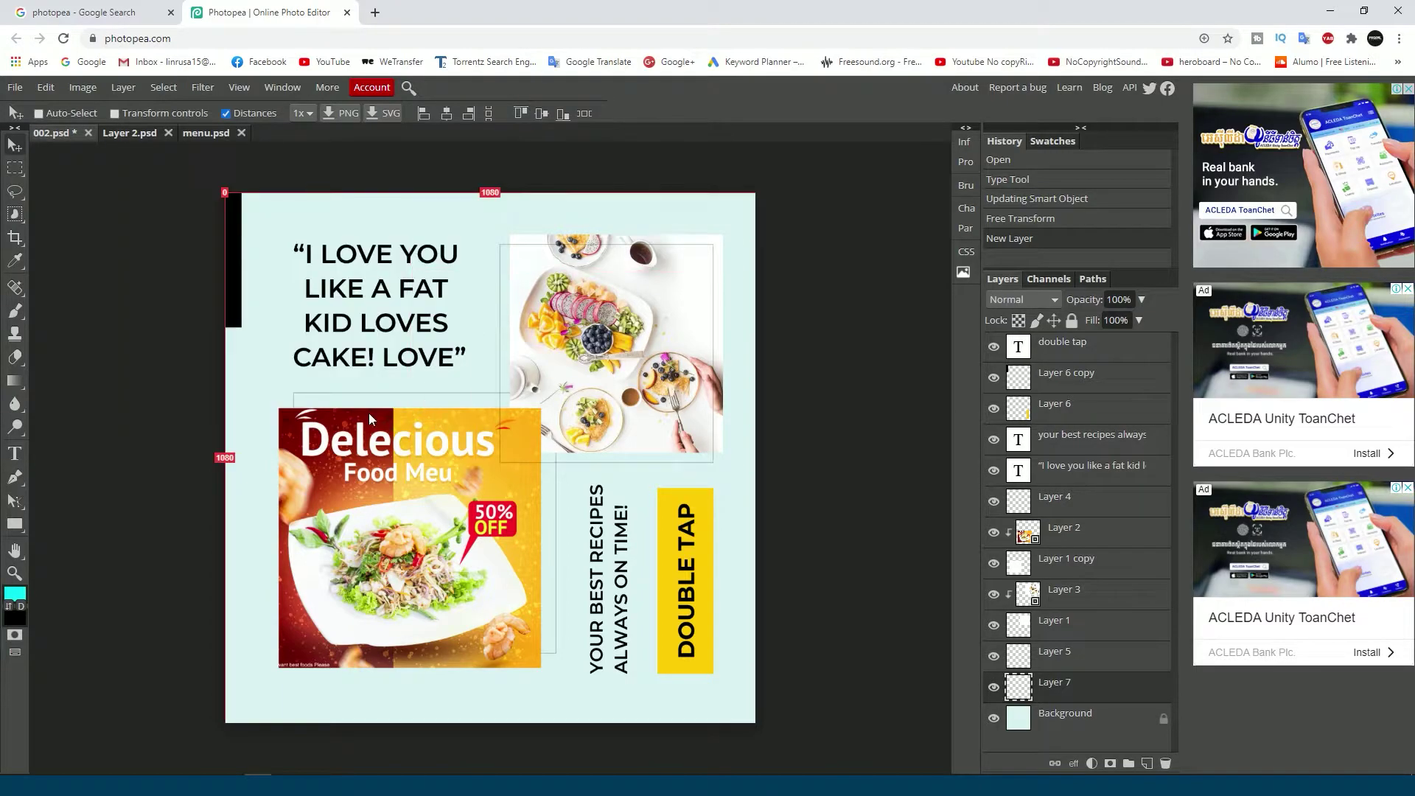
Fill the new Layer 7 with cyan using the Paint Bucket.
click(15, 380)
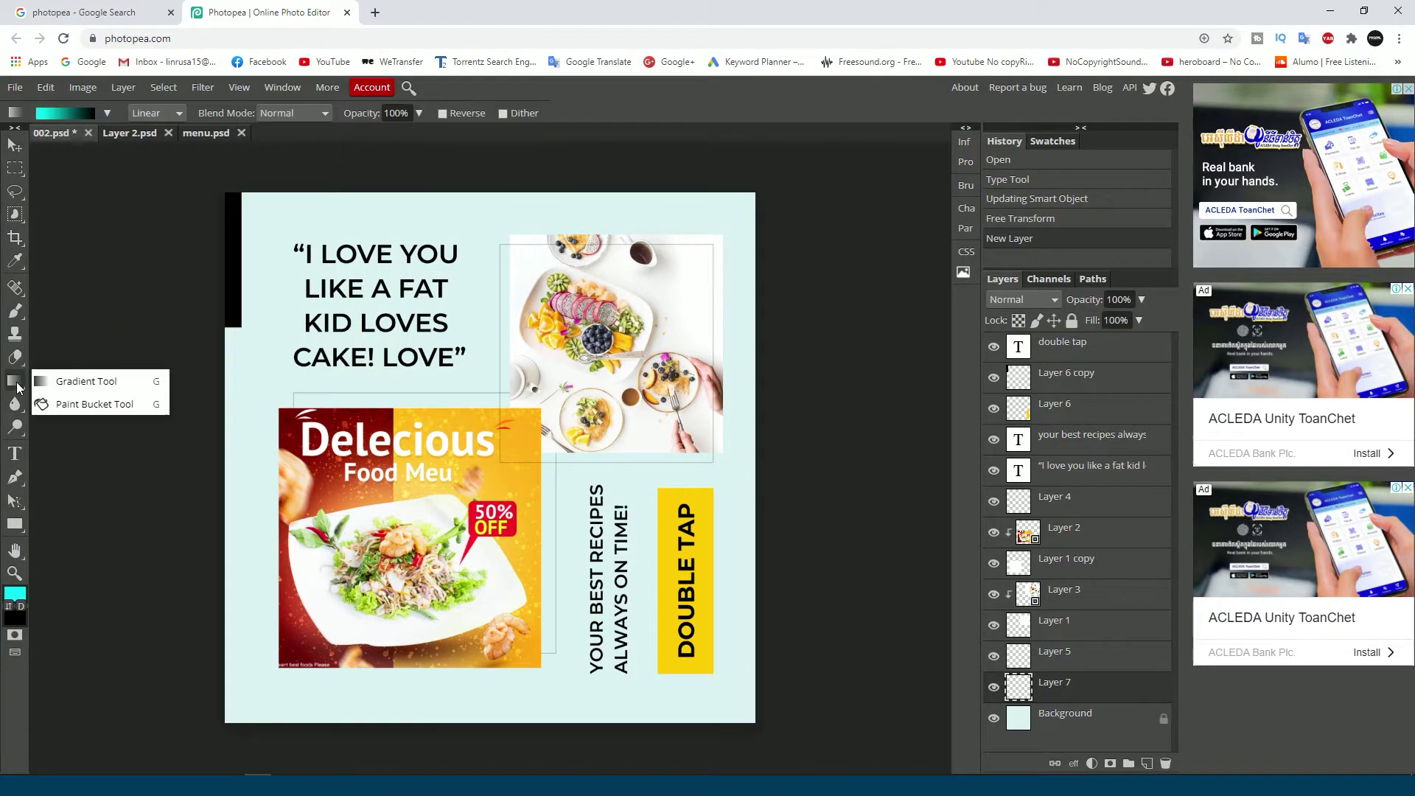
click(76, 404)
click(267, 391)
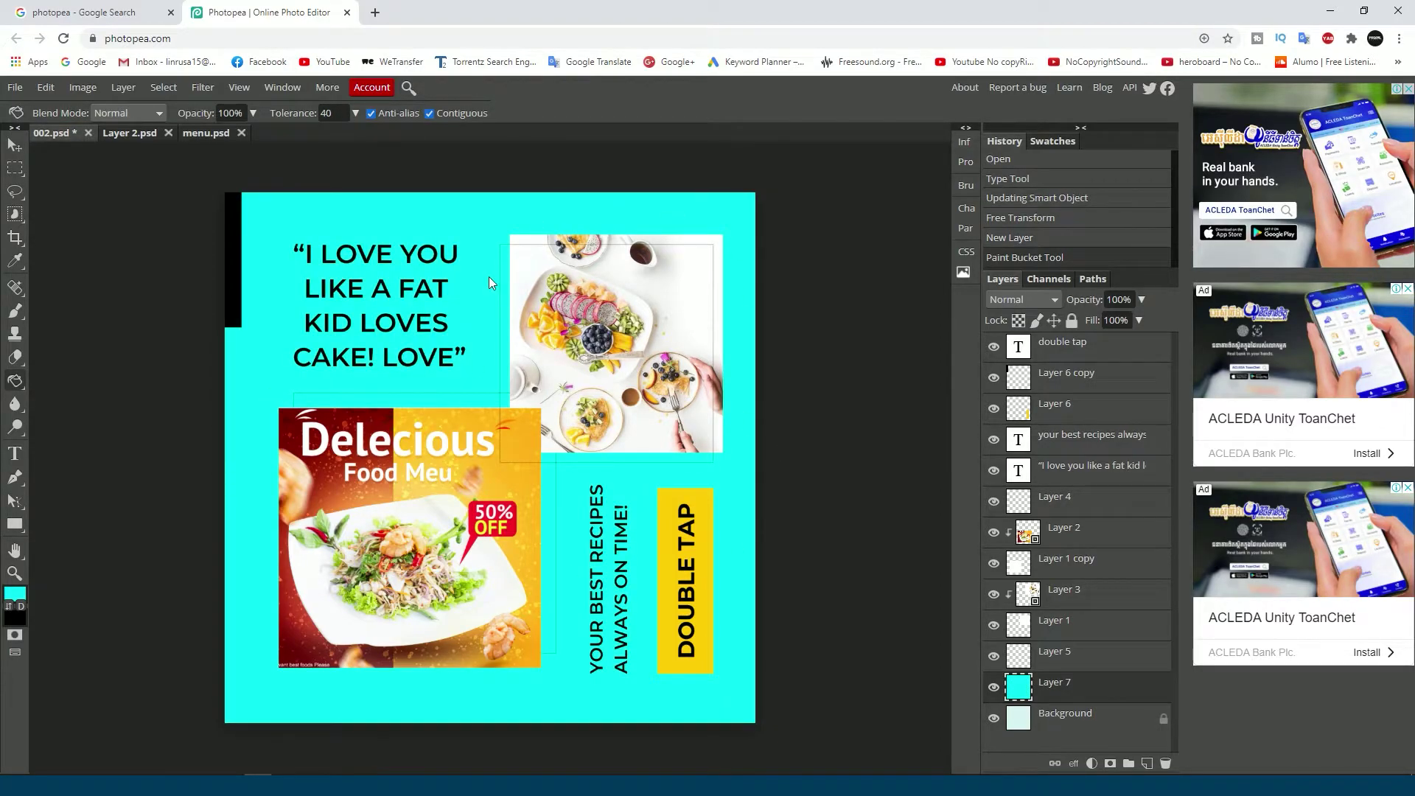
click(25, 146)
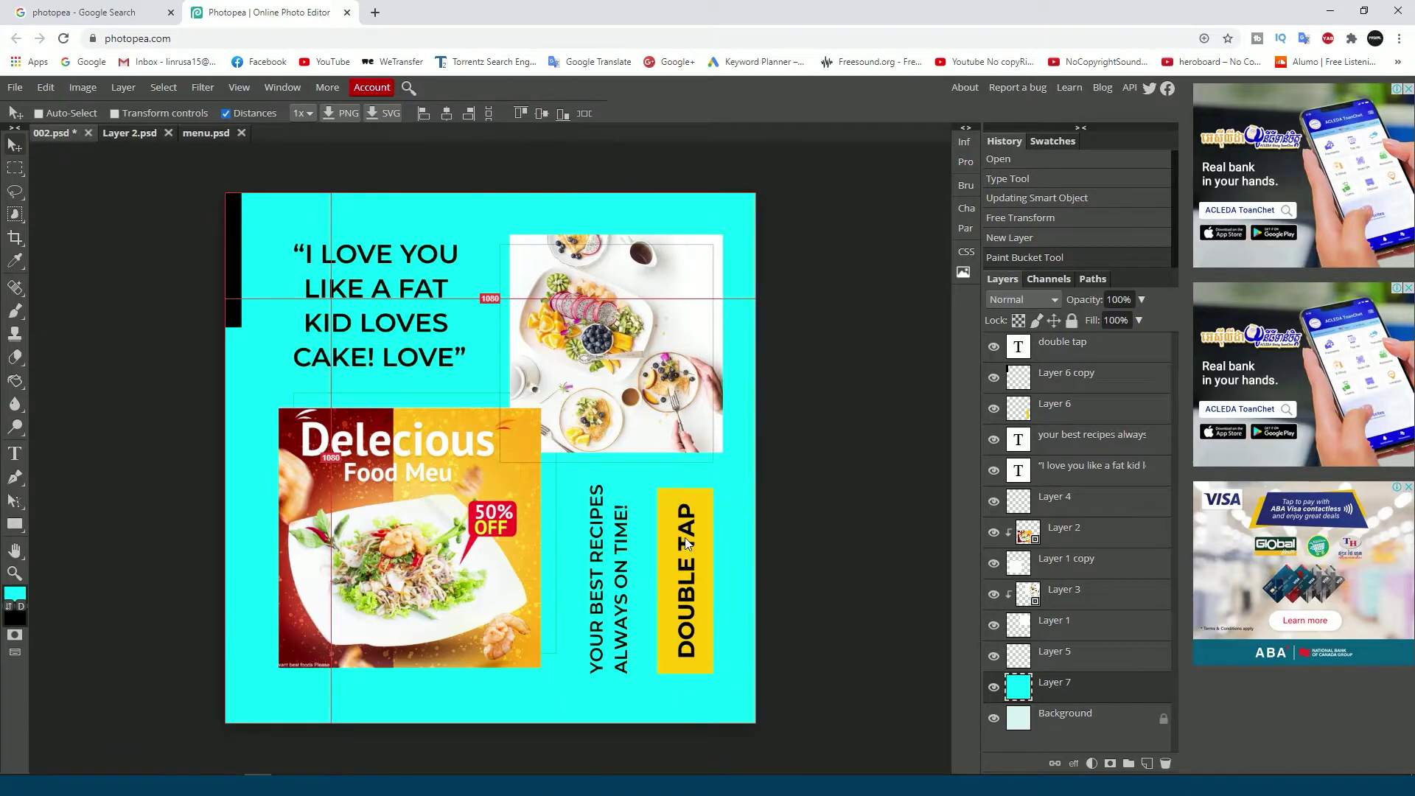
Check the I LOVE YOU quote layer's visibility, then bring up the layer effects list for the recipes text.
click(987, 483)
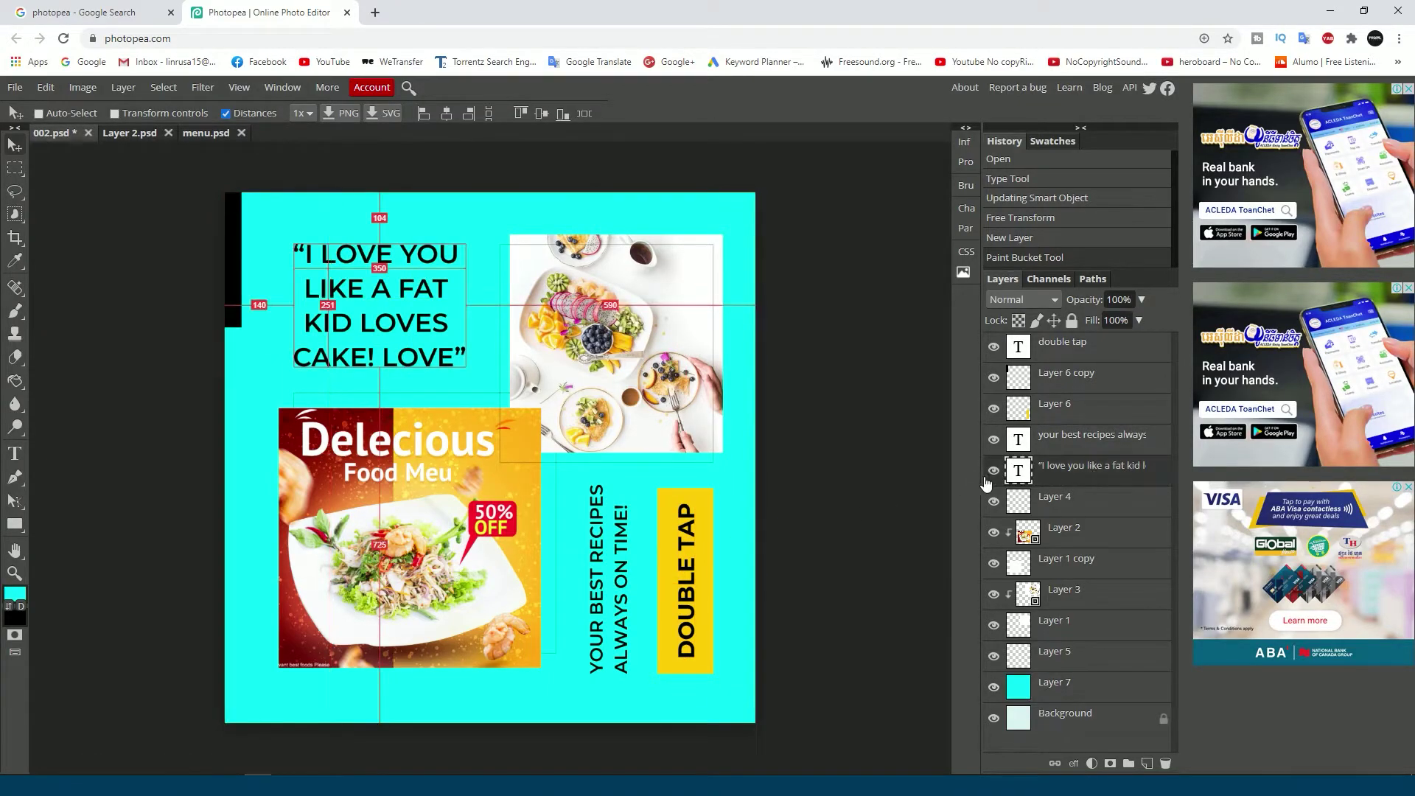
click(994, 477)
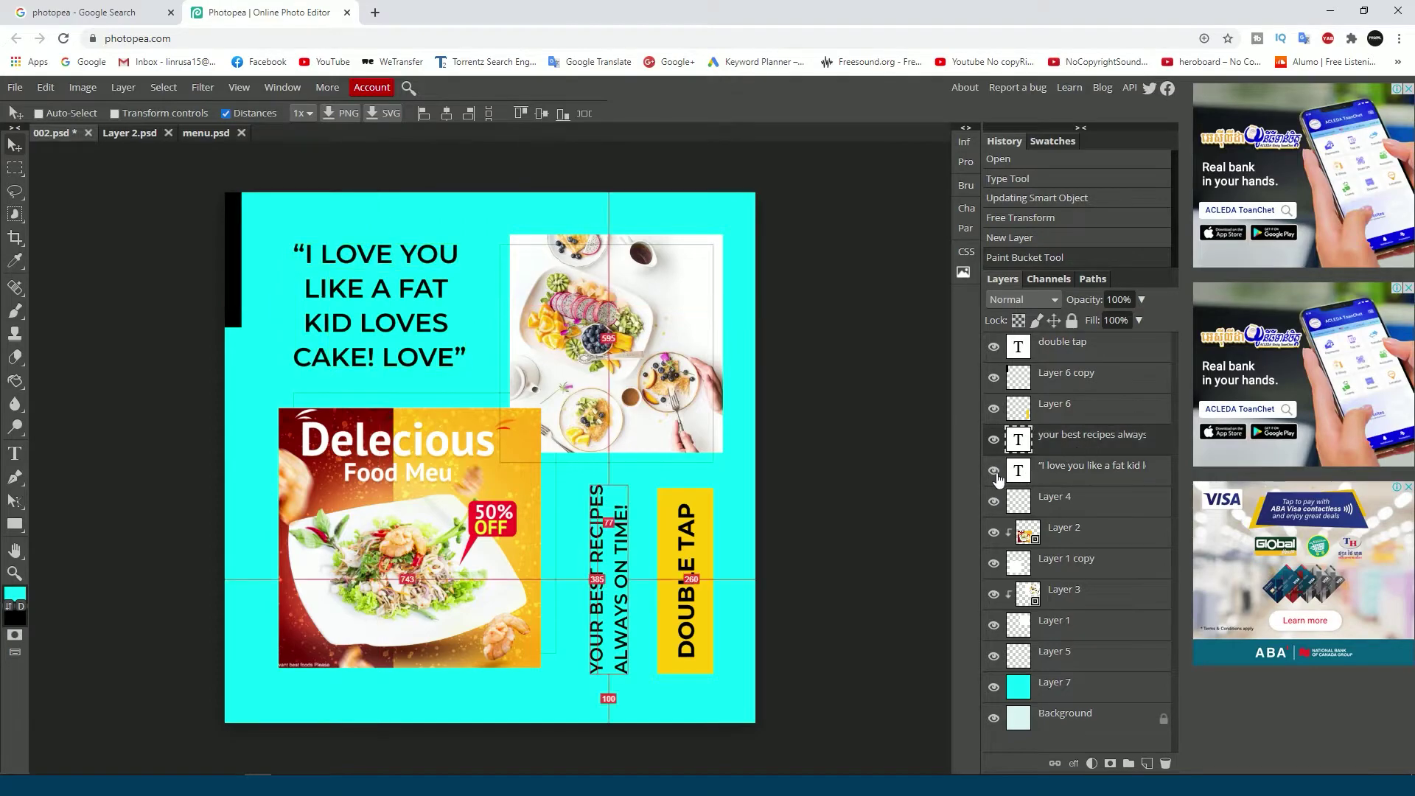
click(994, 472)
click(1073, 763)
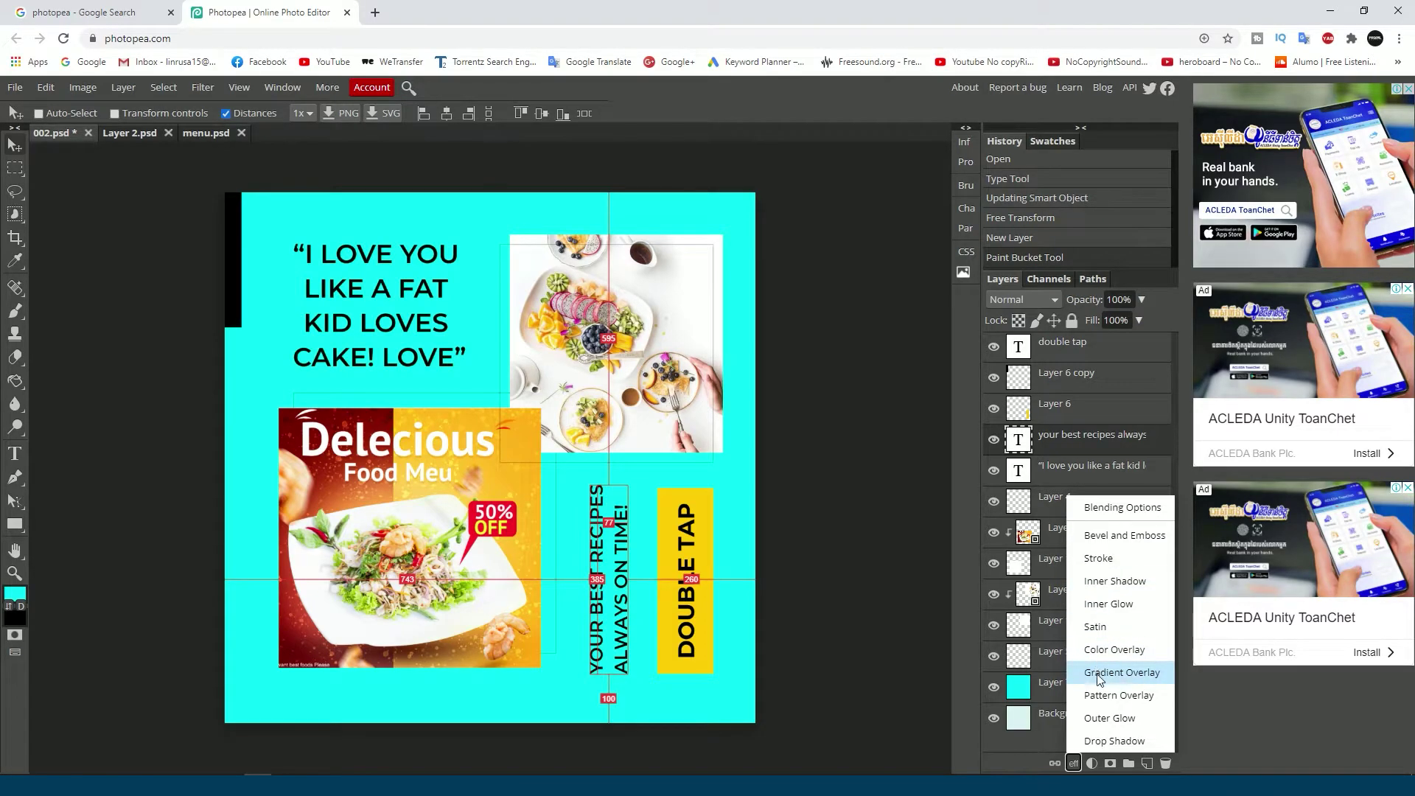
Add a Color Overlay to the YOUR BEST RECIPES text and move the style window aside.
click(1113, 651)
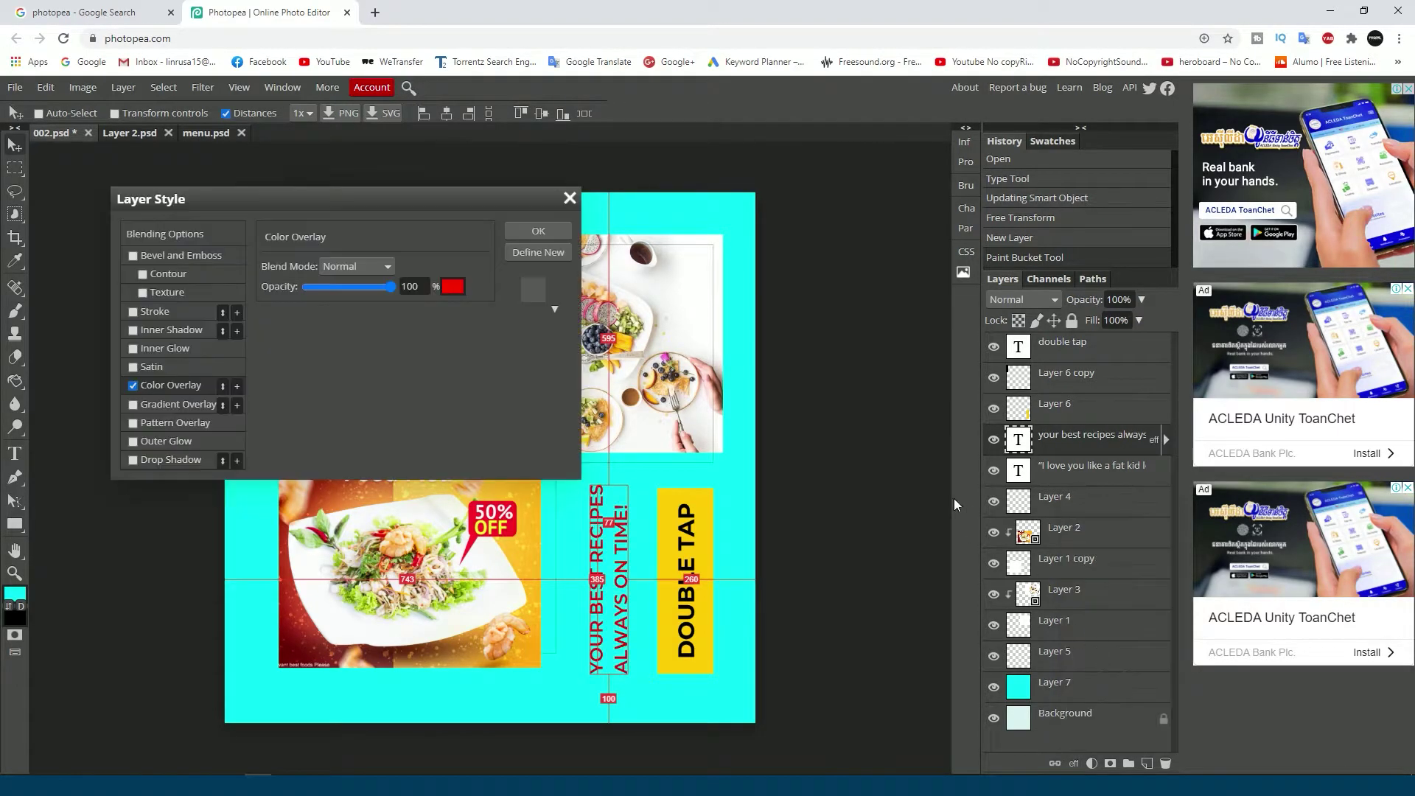
click(453, 286)
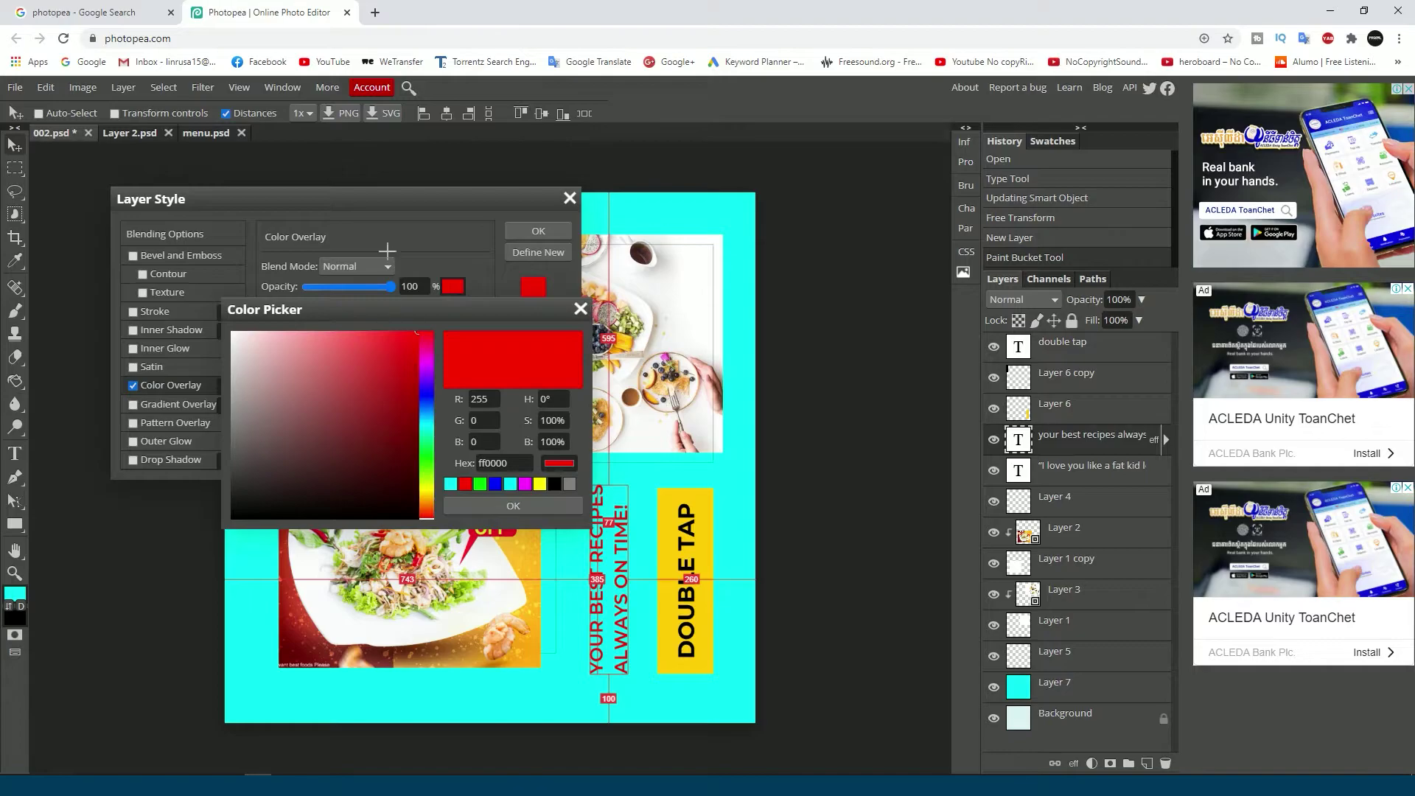
click(393, 204)
click(581, 309)
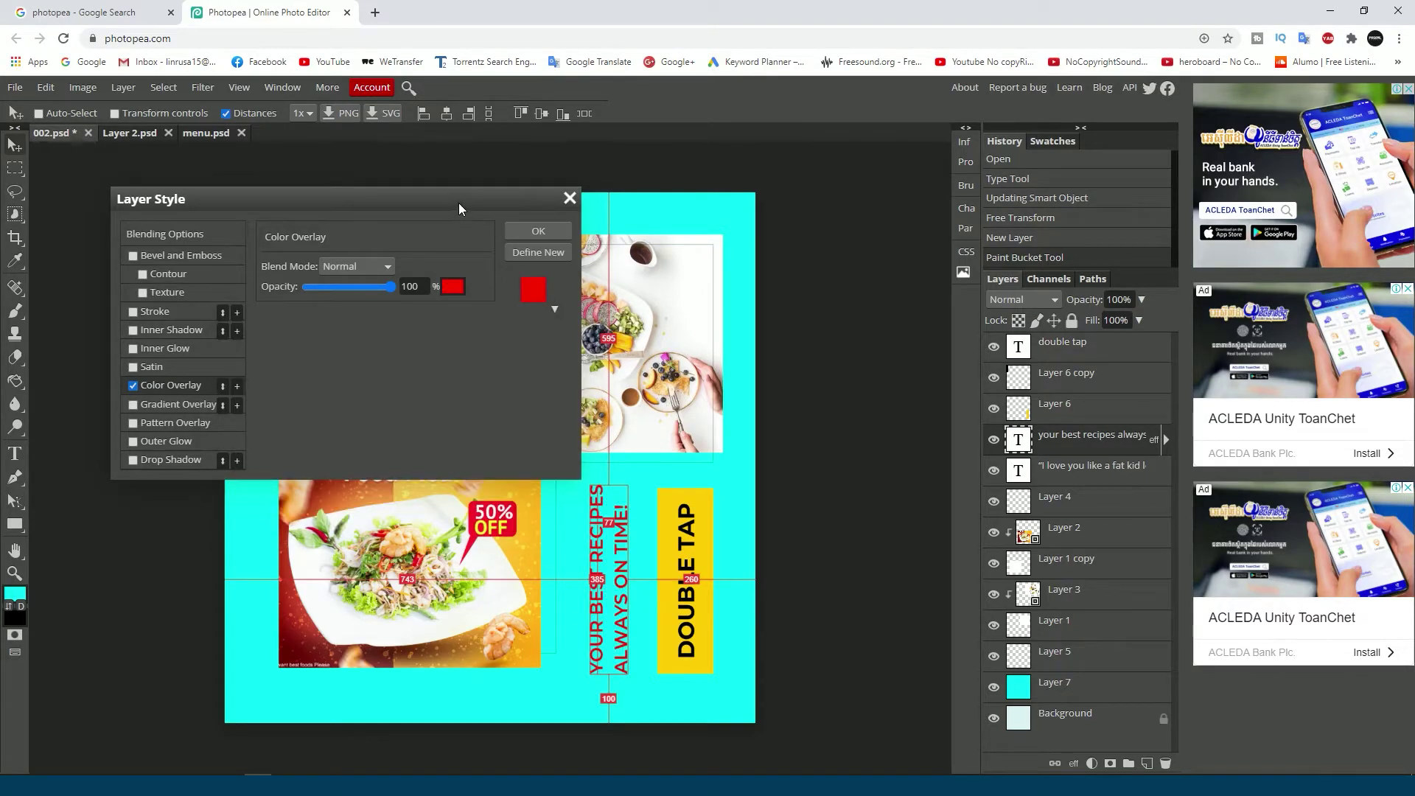
drag(458, 201, 958, 277)
Set the recipes text overlay colour to dark teal 045e5b and apply it.
click(958, 356)
click(355, 396)
mouse_move(479, 304)
mouse_down()
mouse_move(1016, 374)
mouse_move(1143, 358)
mouse_up()
mouse_move(1039, 476)
mouse_down()
mouse_move(934, 523)
mouse_move(936, 545)
mouse_move(910, 528)
mouse_move(945, 520)
mouse_move(936, 558)
mouse_move(988, 547)
mouse_move(1096, 359)
mouse_up()
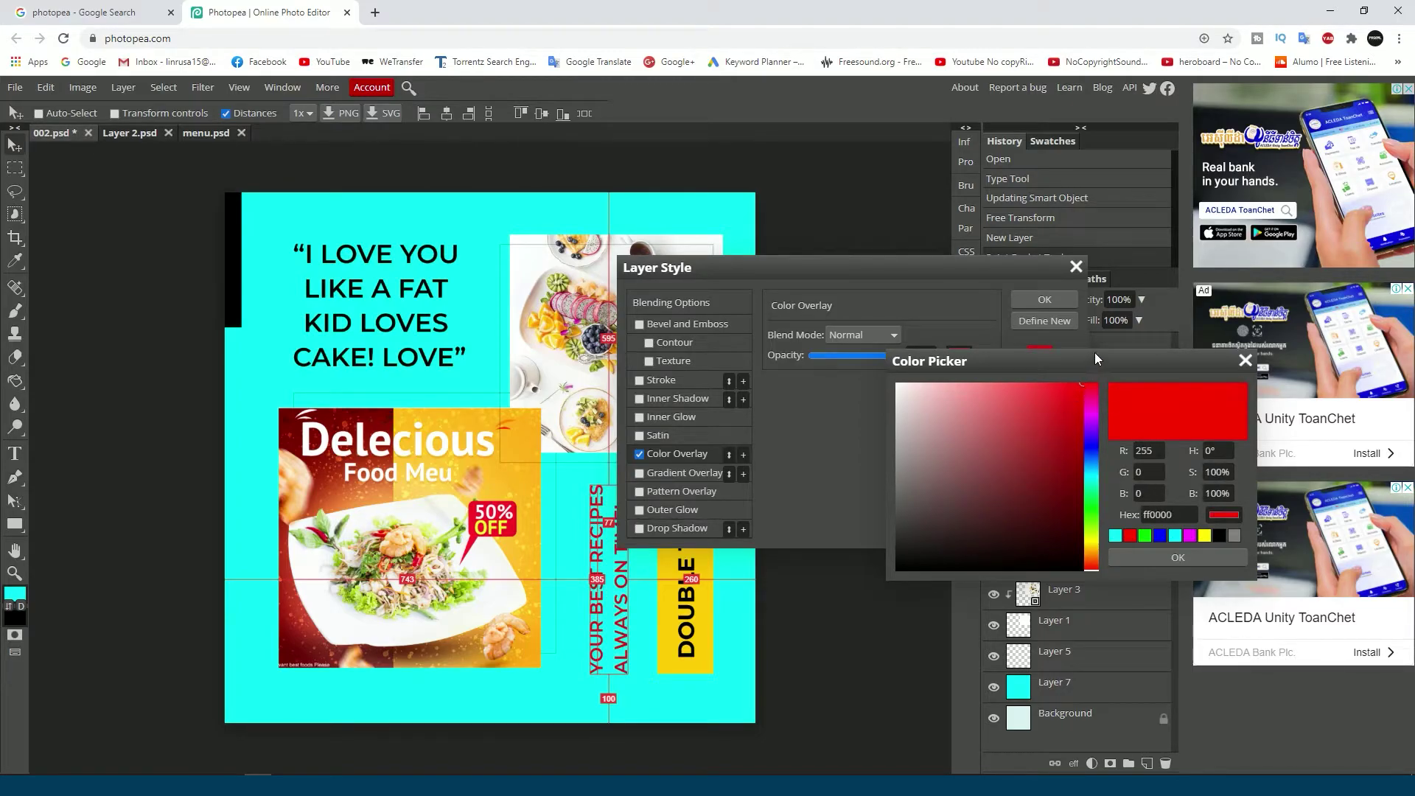
mouse_move(1092, 529)
mouse_down()
mouse_move(1095, 432)
mouse_move(1087, 602)
mouse_up()
mouse_move(1021, 456)
mouse_down()
mouse_move(950, 399)
mouse_move(1050, 514)
mouse_move(1073, 502)
mouse_up()
click(562, 503)
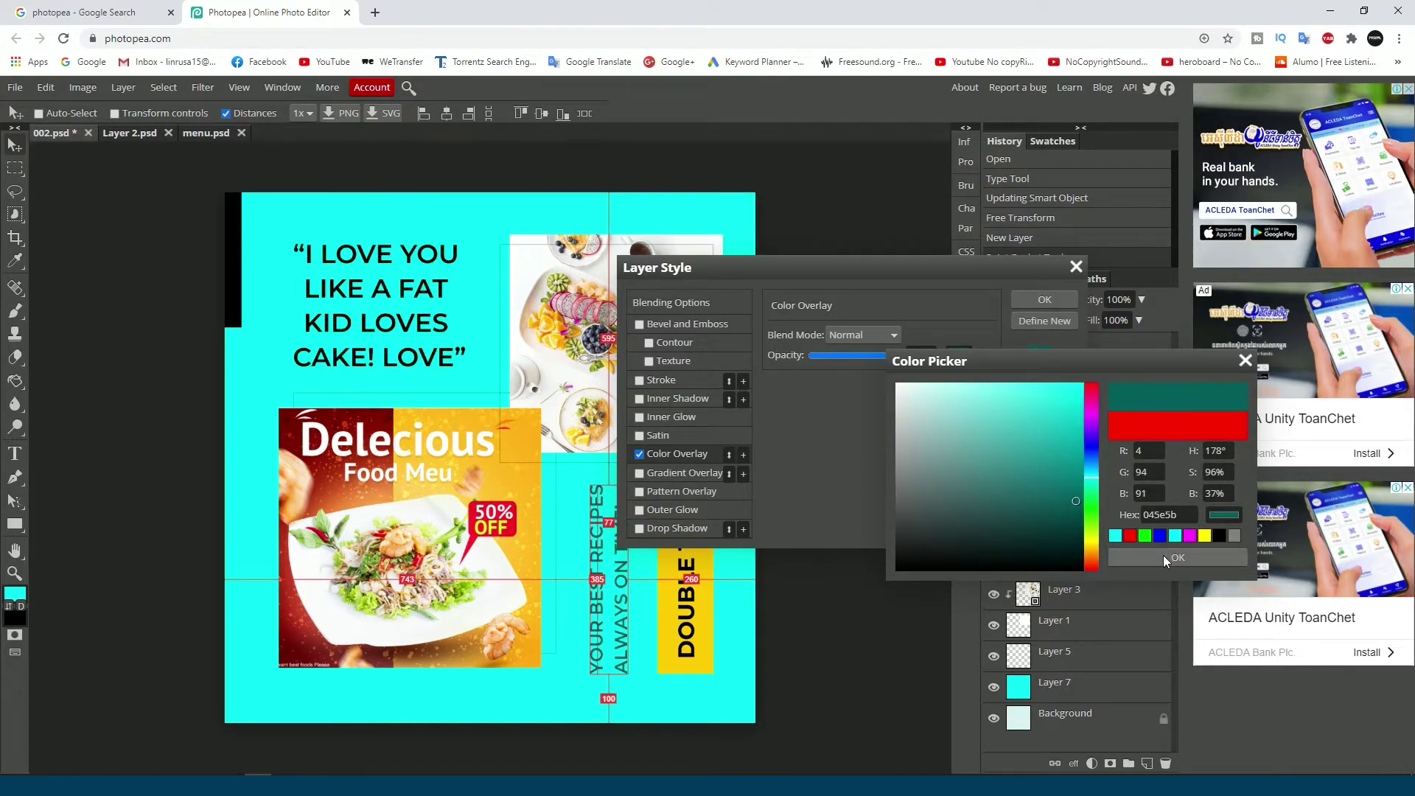
click(1165, 557)
click(1050, 299)
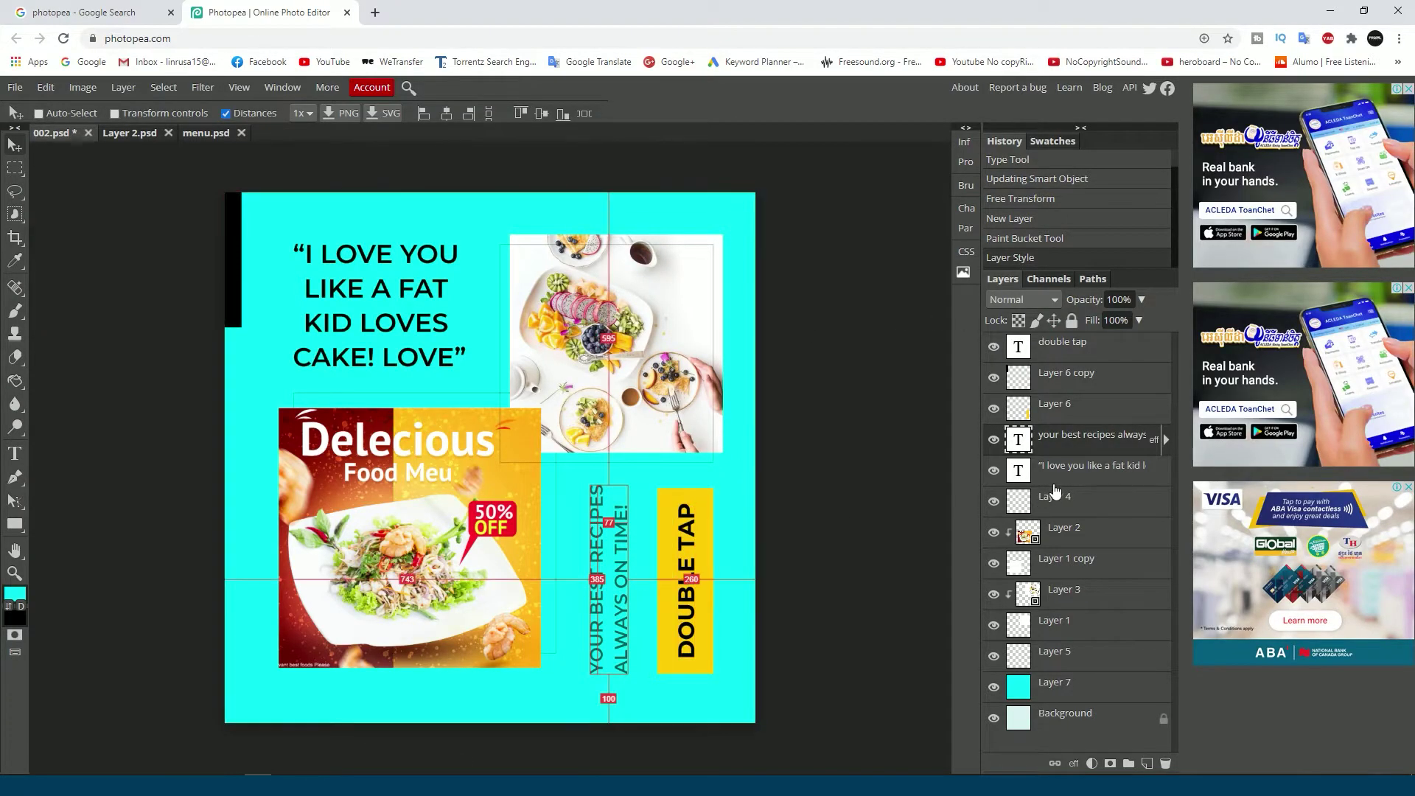
Give the DOUBLE TAP text a pure red ff0000 colour overlay.
click(1076, 471)
click(1059, 353)
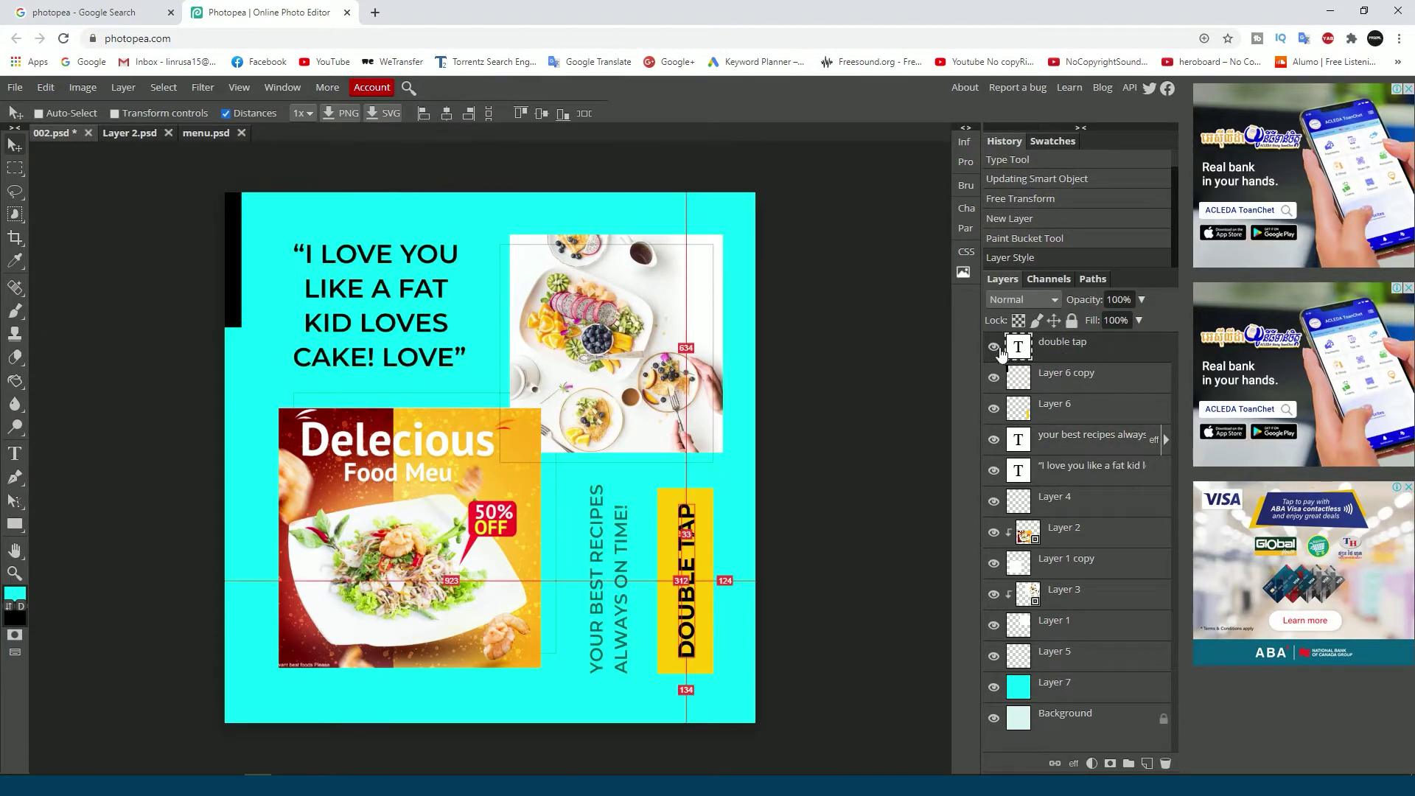
click(995, 348)
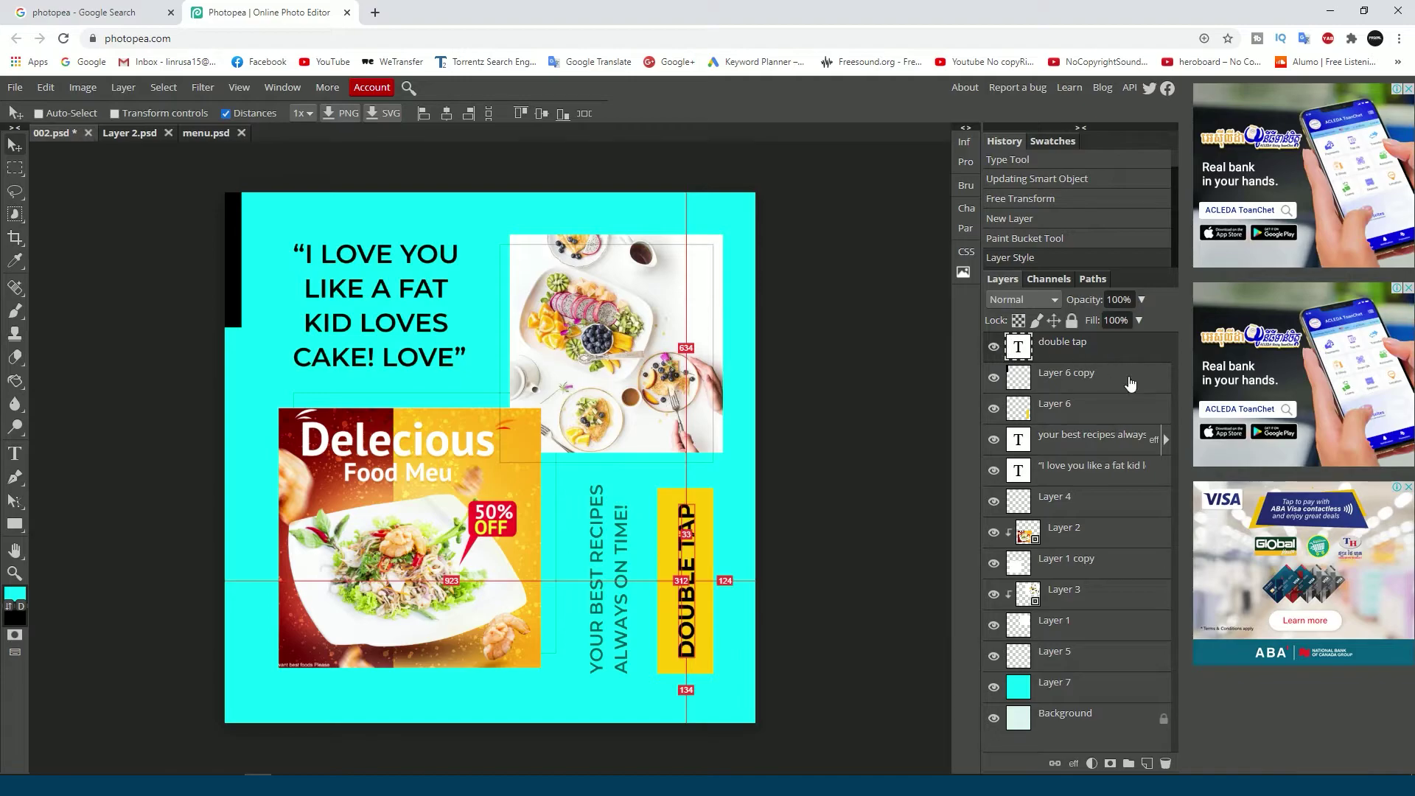
click(1073, 763)
click(1028, 648)
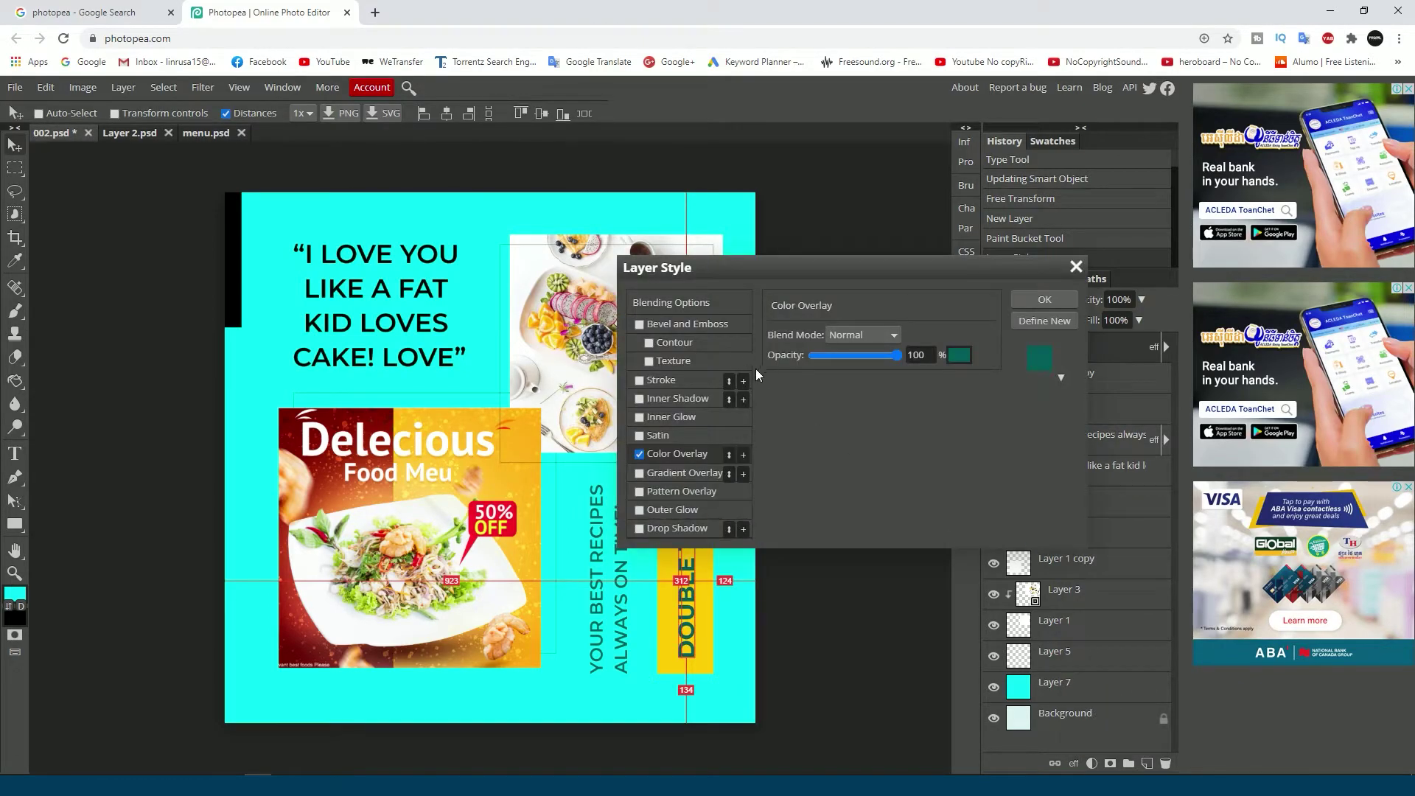
click(959, 356)
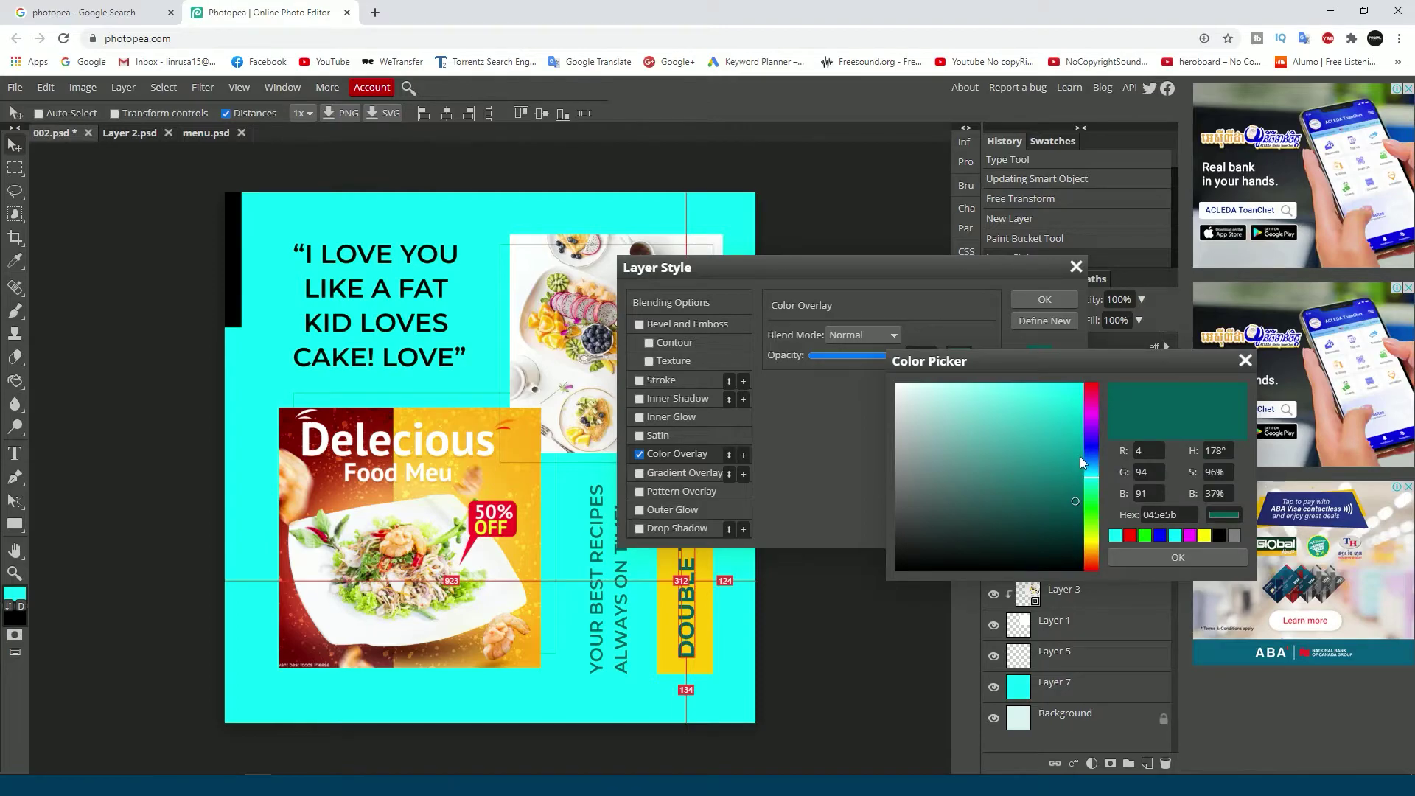
drag(1081, 457, 1101, 383)
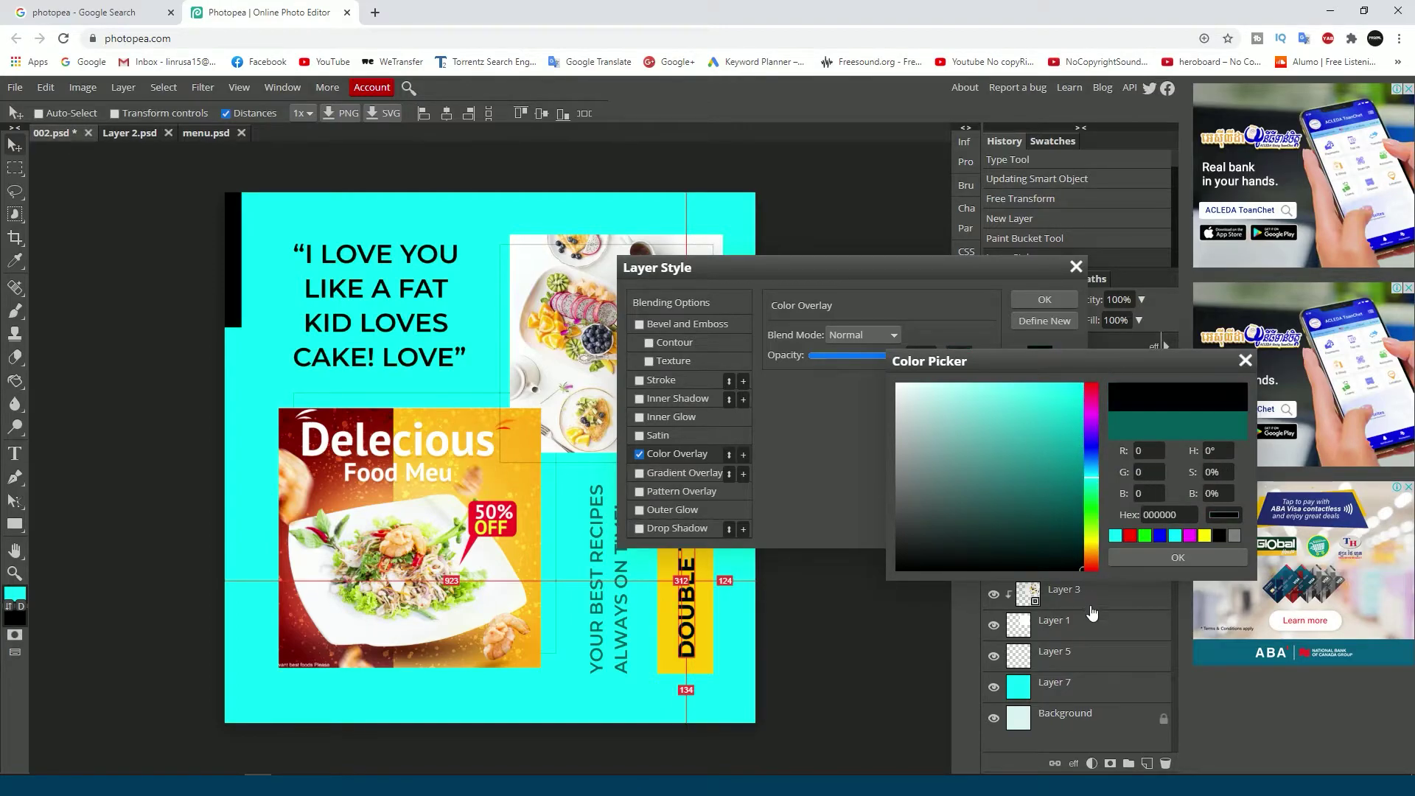
drag(1090, 560, 1098, 597)
drag(1113, 378, 1105, 379)
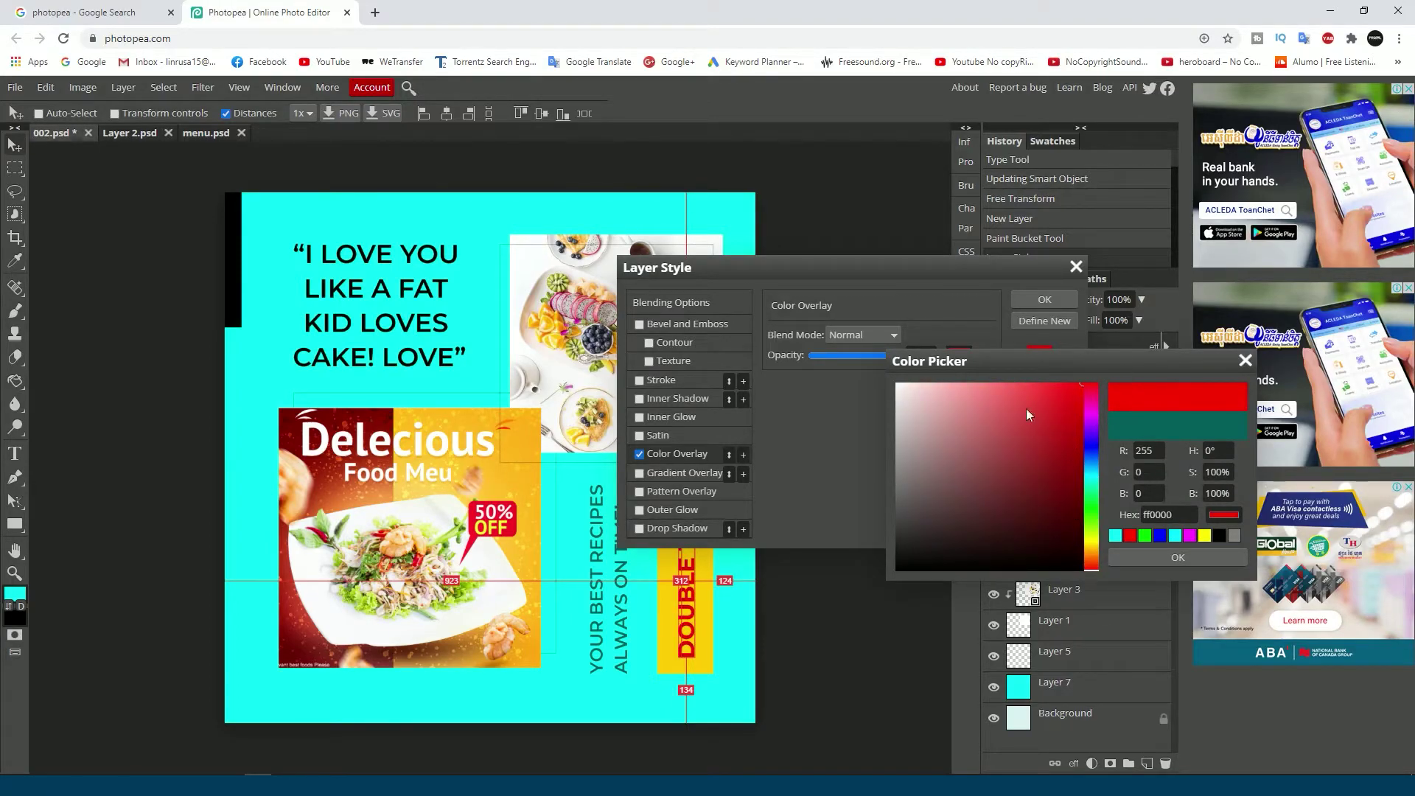
click(1155, 556)
click(1049, 301)
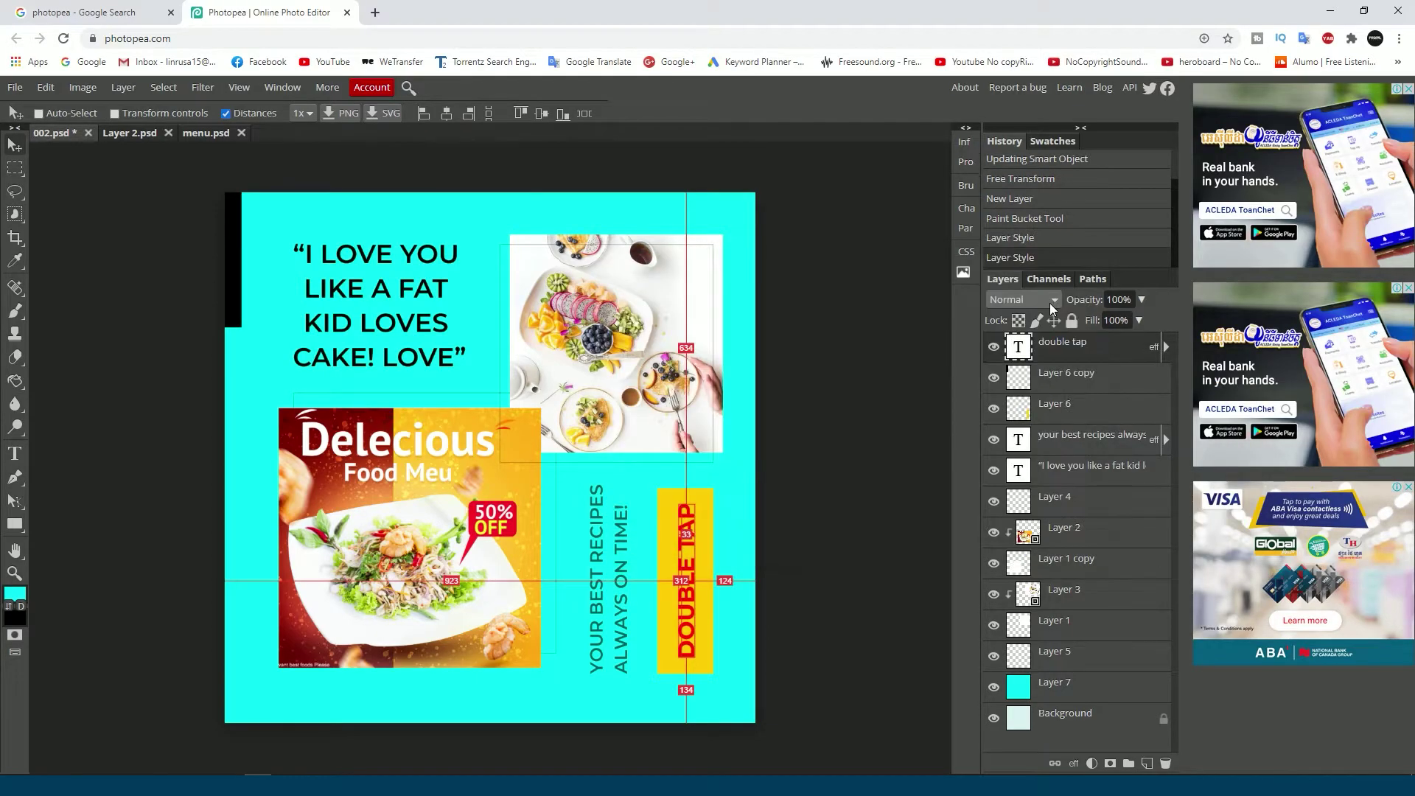
click(811, 352)
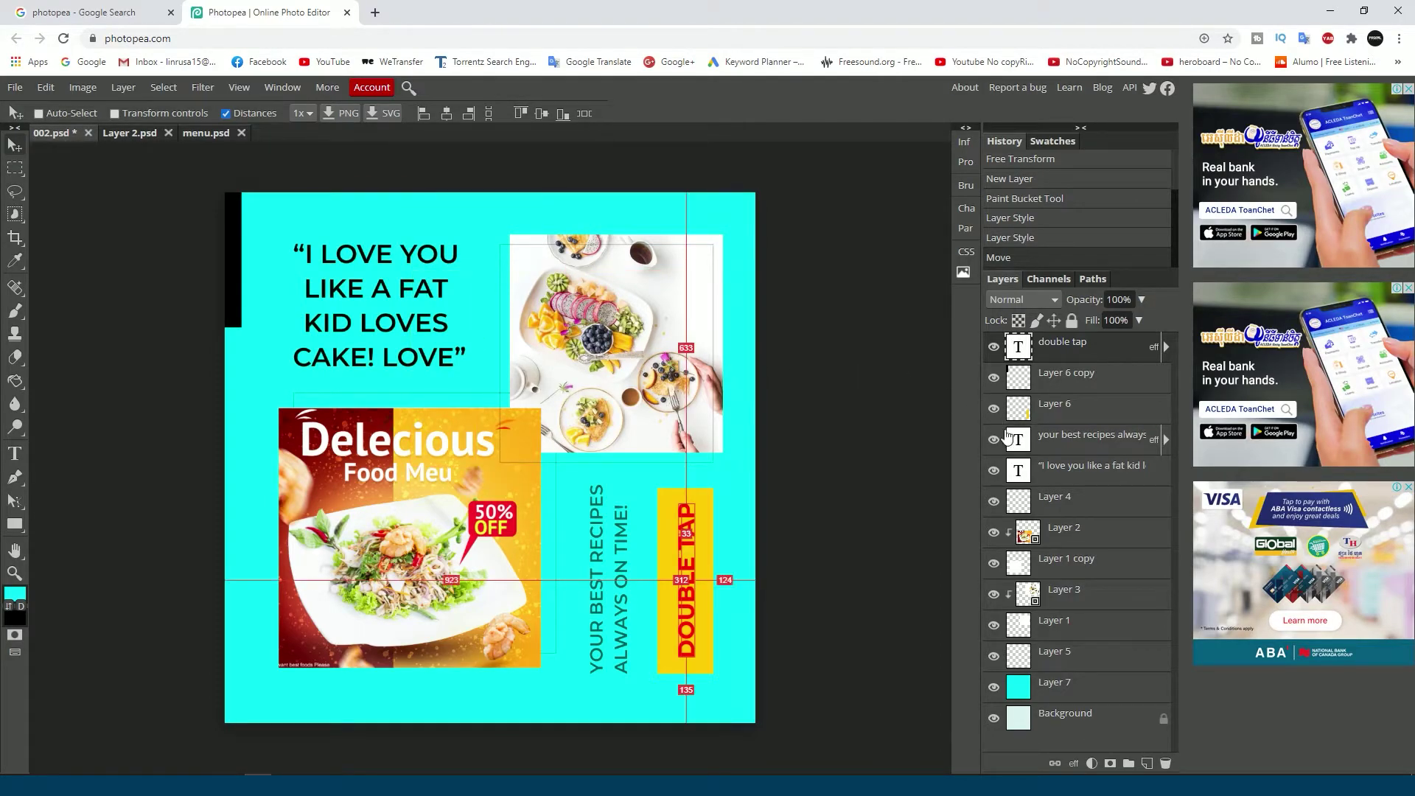
Add a drop shadow to Layer 1 with 19 px distance, 23% spread and 33 px size.
click(1077, 547)
click(1074, 596)
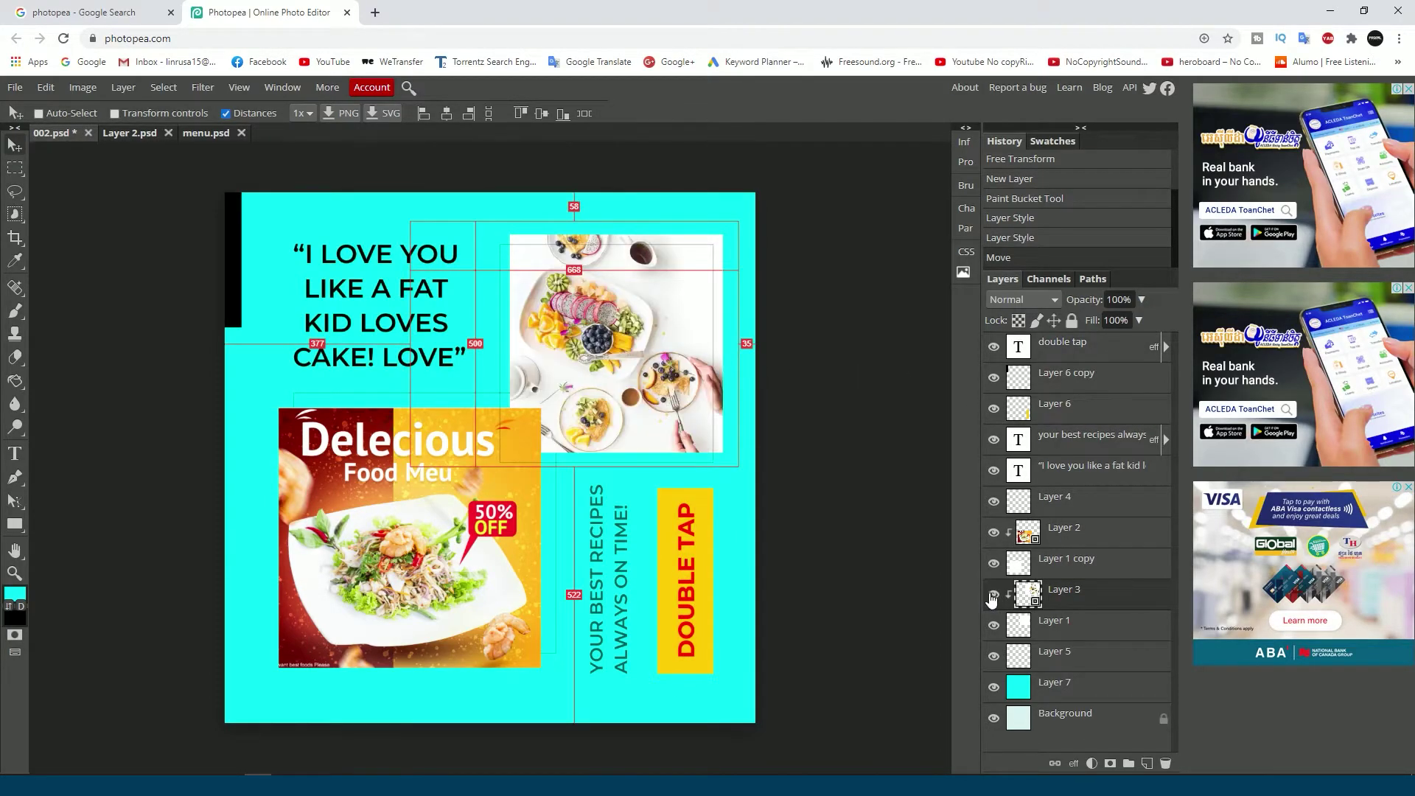
click(1061, 627)
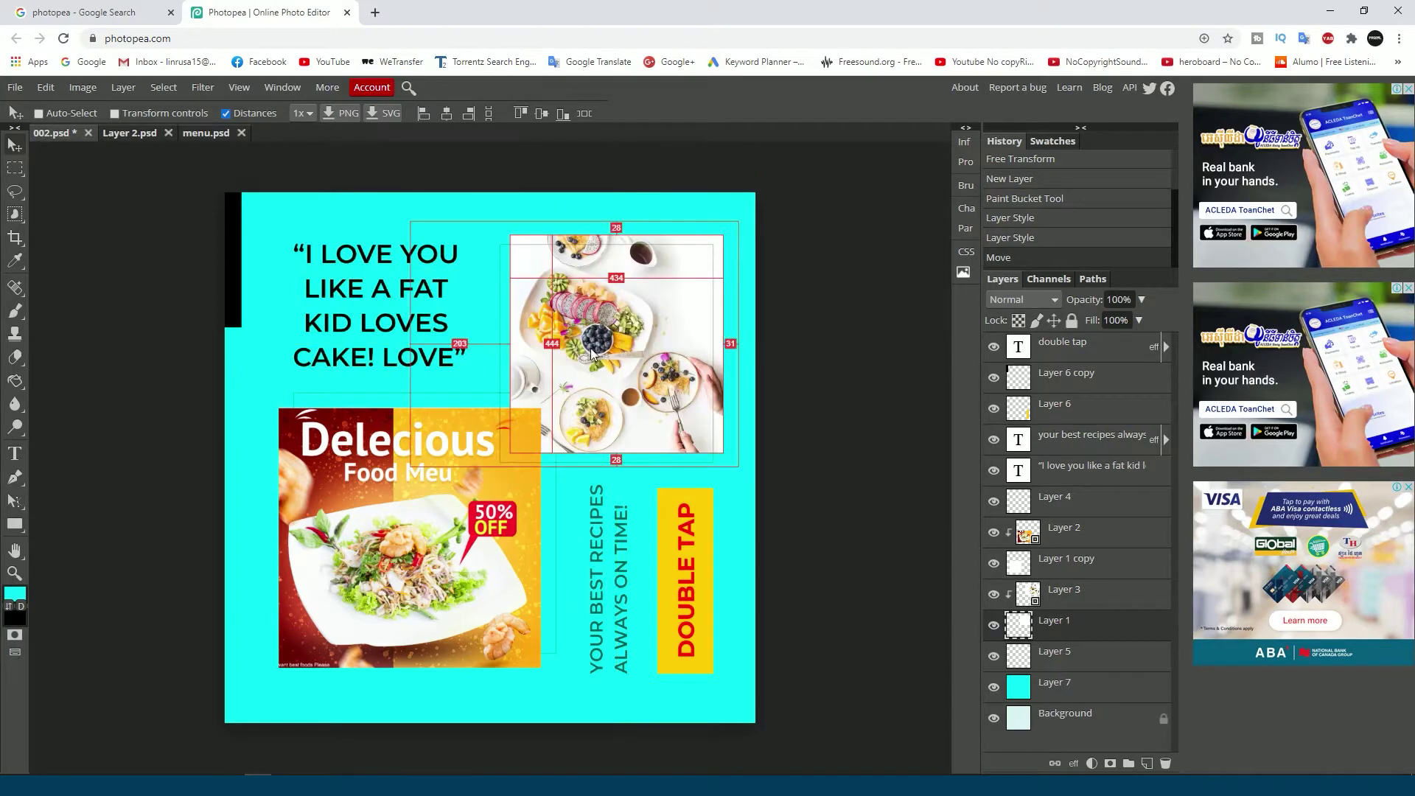
click(1073, 764)
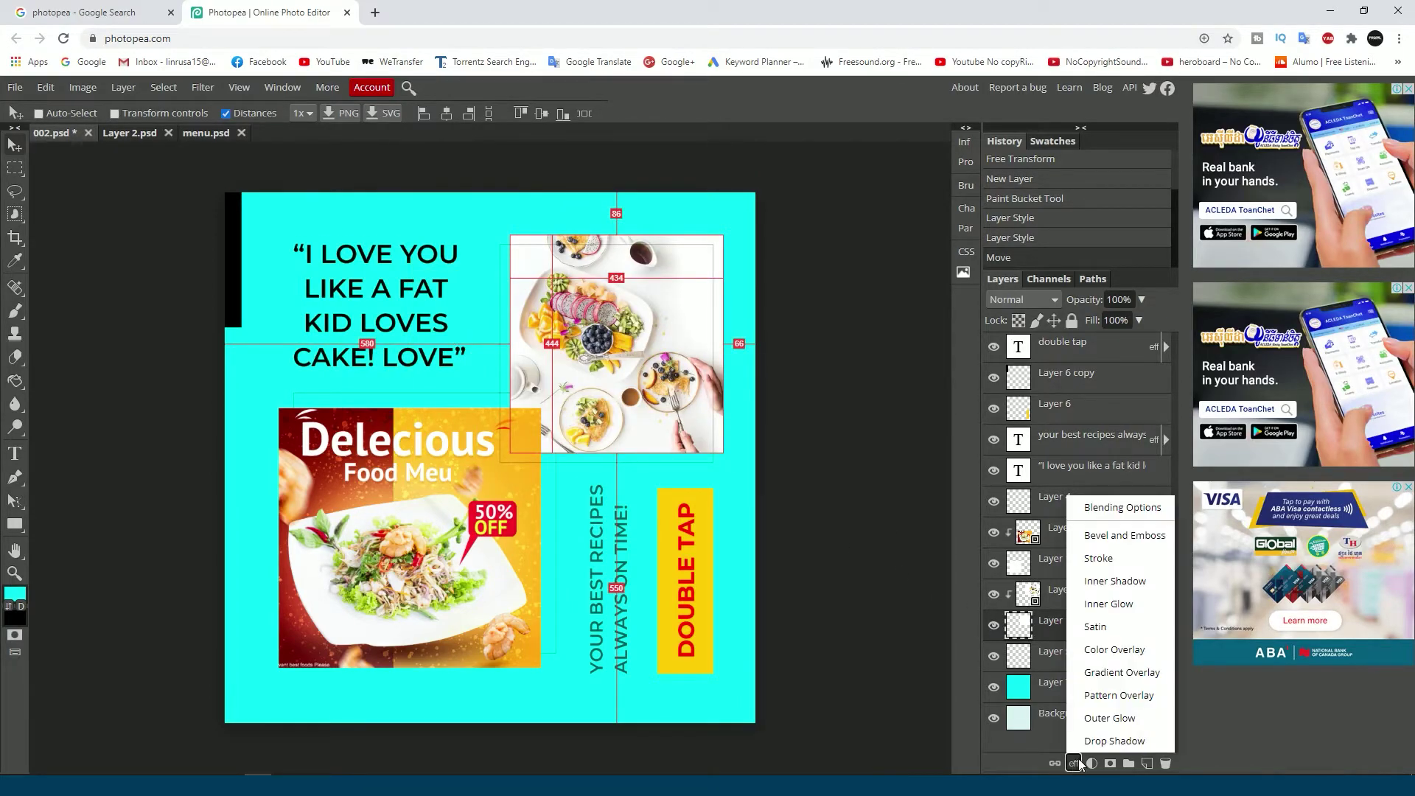
click(1089, 743)
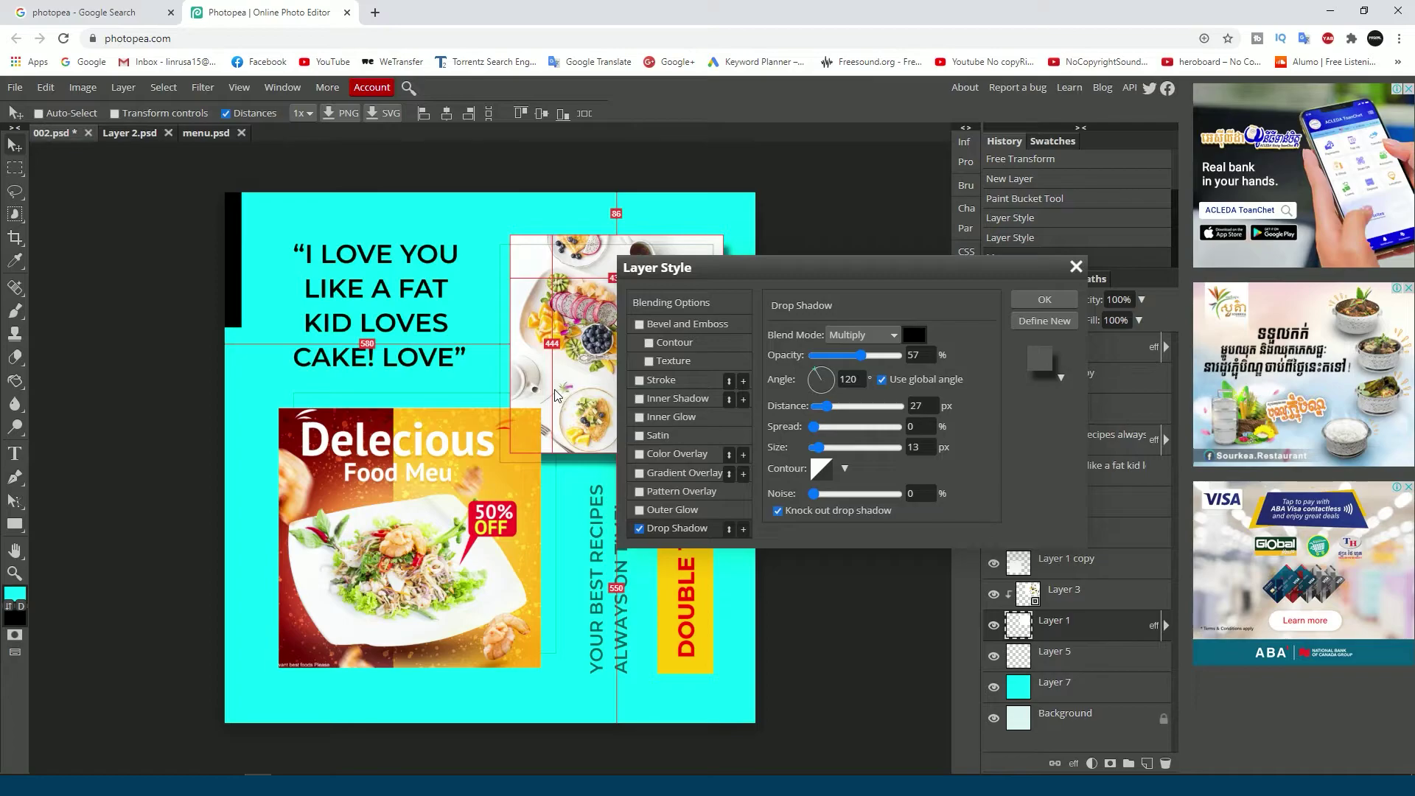
mouse_move(836, 407)
mouse_down()
mouse_move(821, 406)
mouse_move(832, 428)
mouse_up()
drag(816, 447, 825, 445)
Colour the Layer 1 shadow deep teal 037874 and apply it.
click(914, 337)
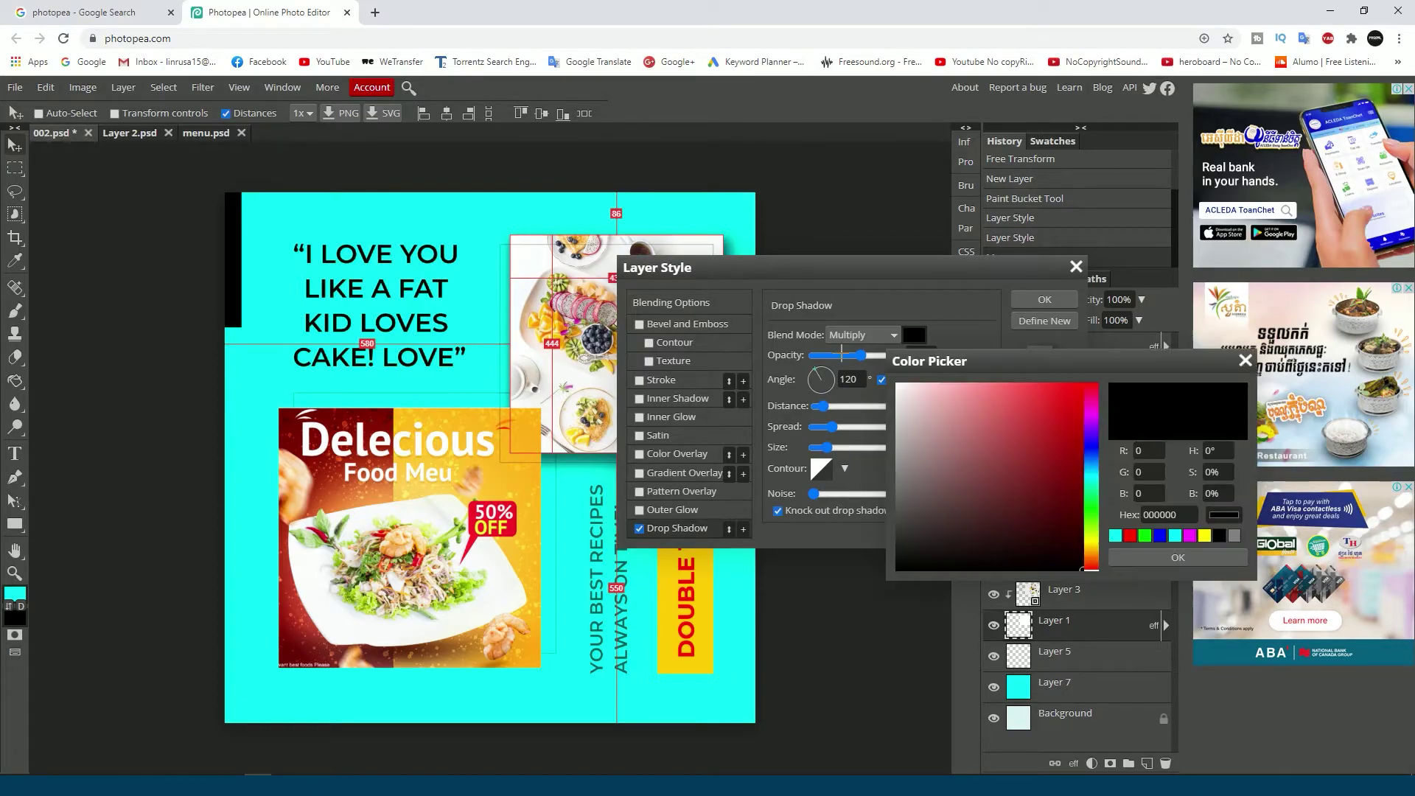
click(615, 501)
drag(1076, 419, 1079, 482)
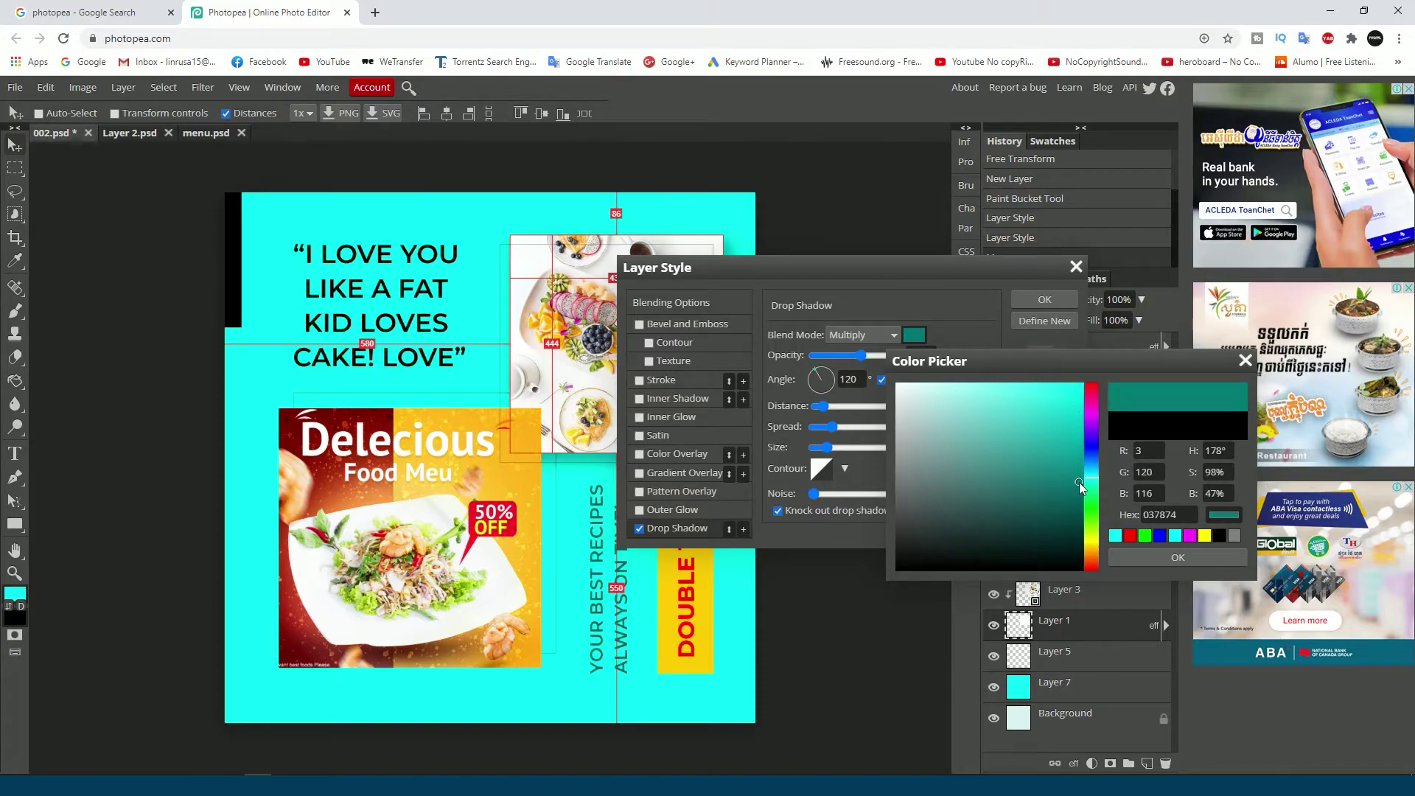
click(1168, 556)
drag(785, 258, 963, 193)
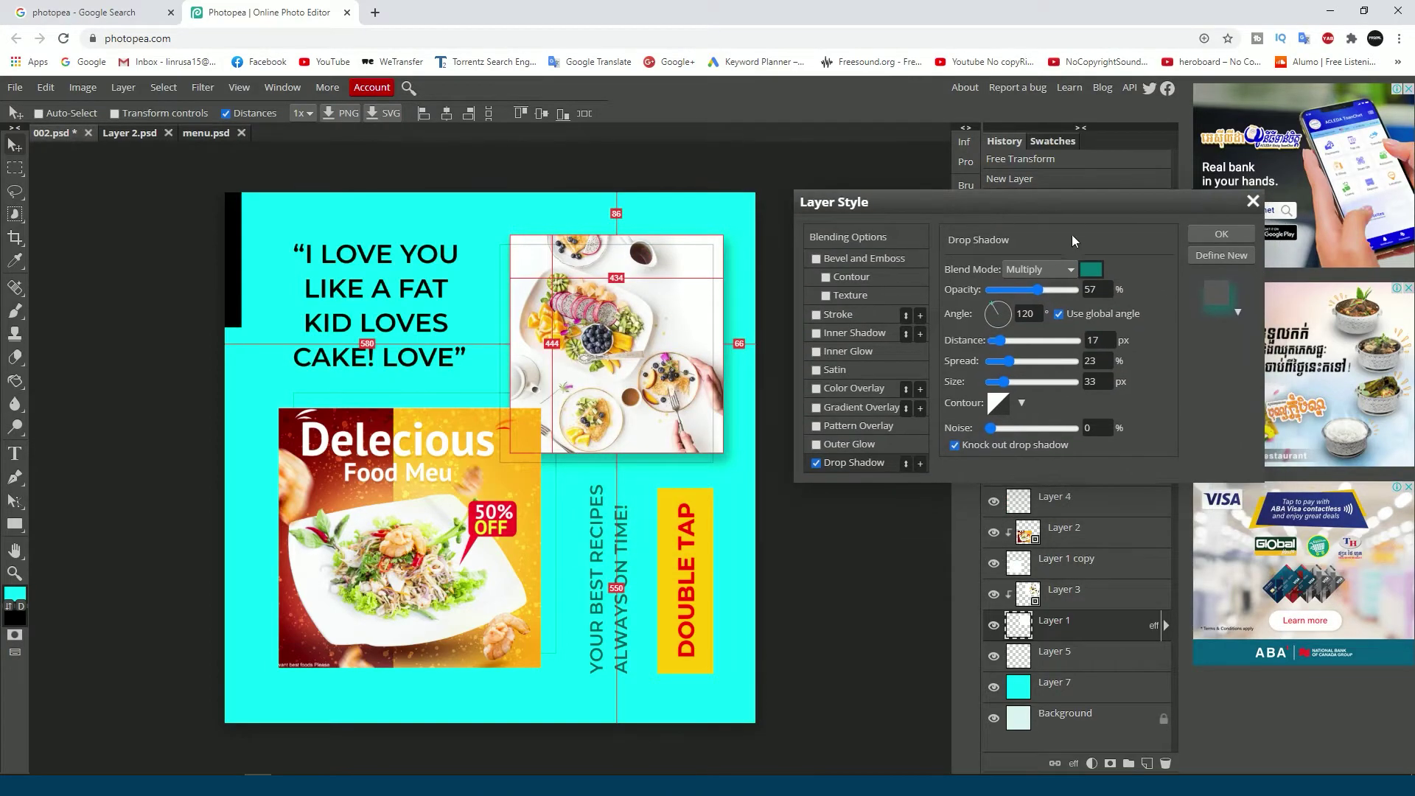
click(1212, 234)
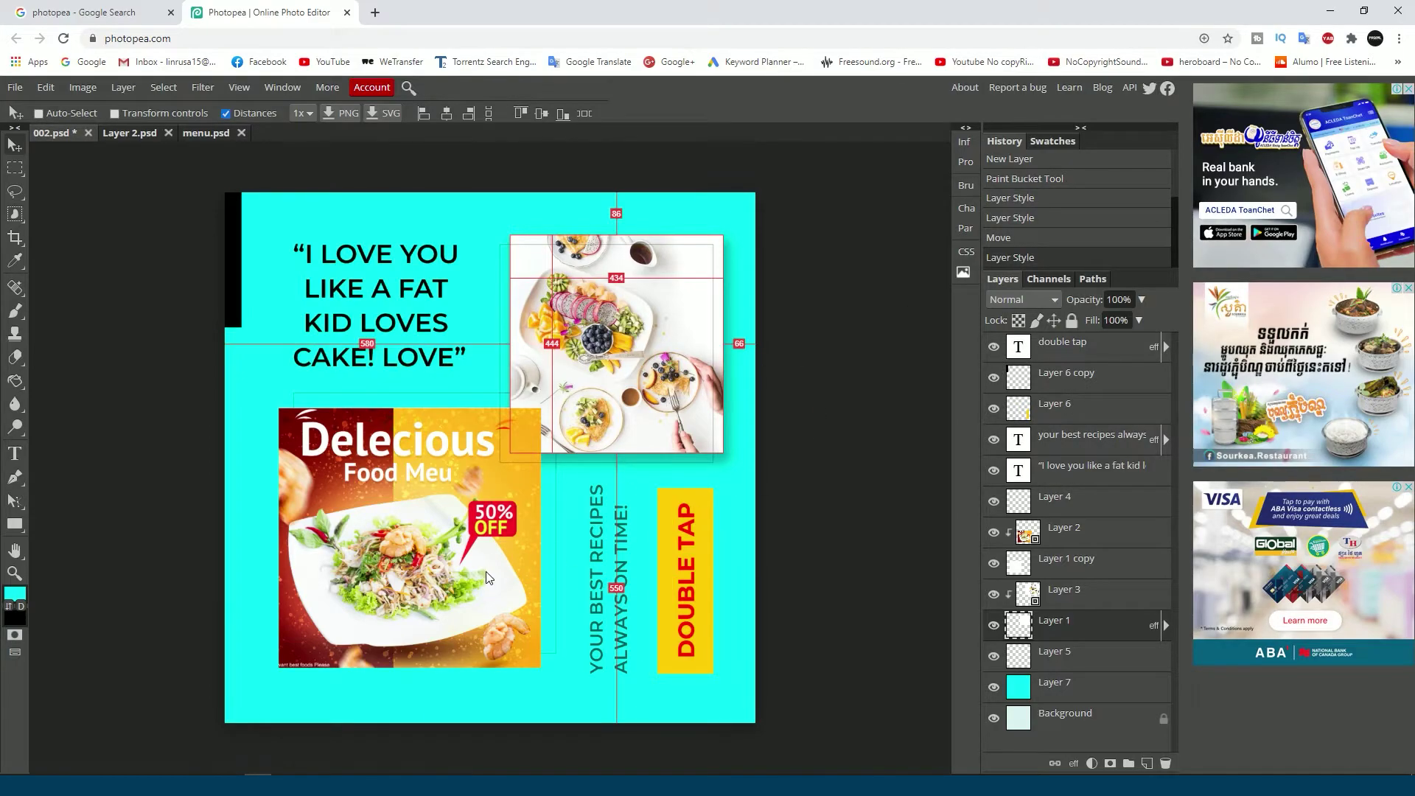
Add the same drop shadow to the Delecious food image on Layer 1 copy.
click(1065, 544)
click(1065, 568)
click(995, 565)
click(994, 566)
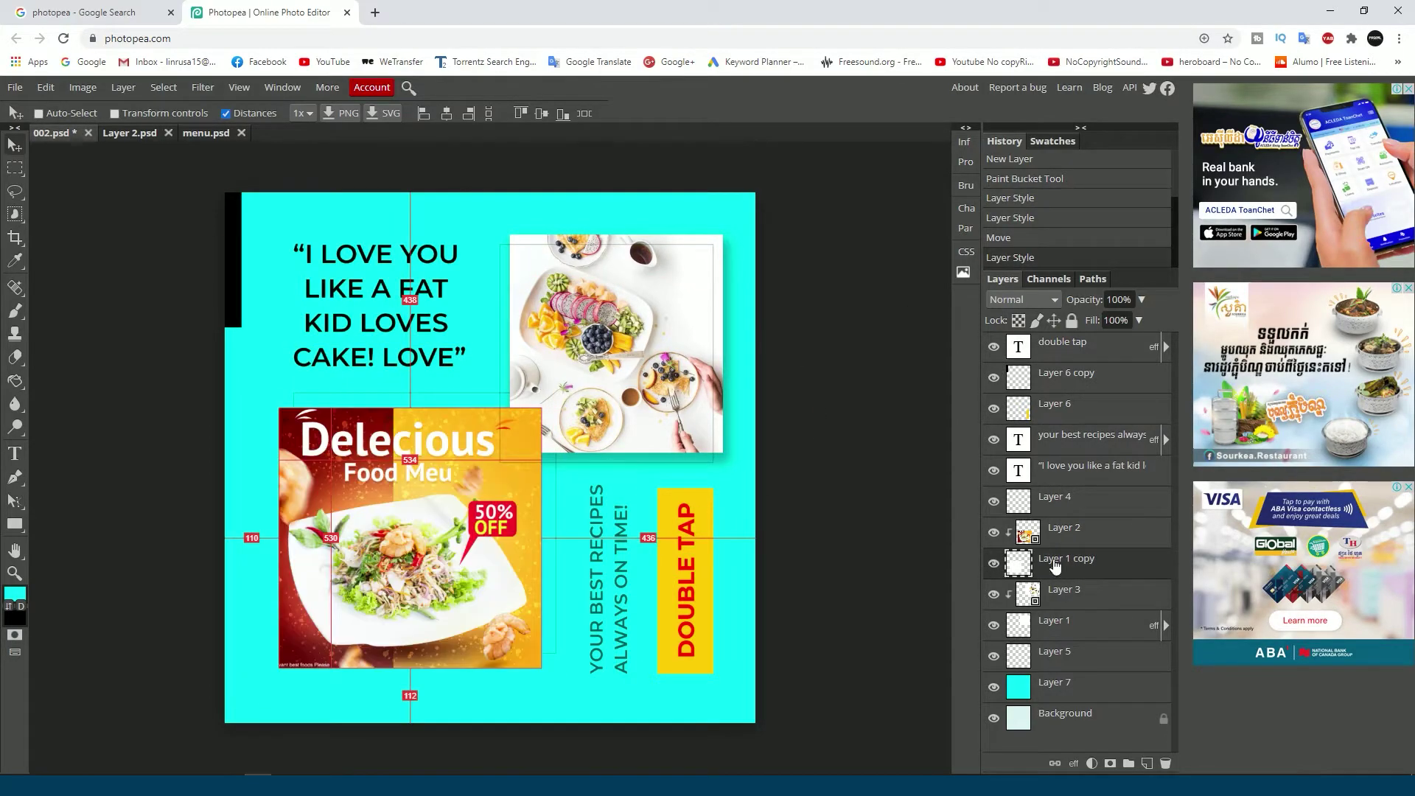
click(1073, 764)
click(1083, 748)
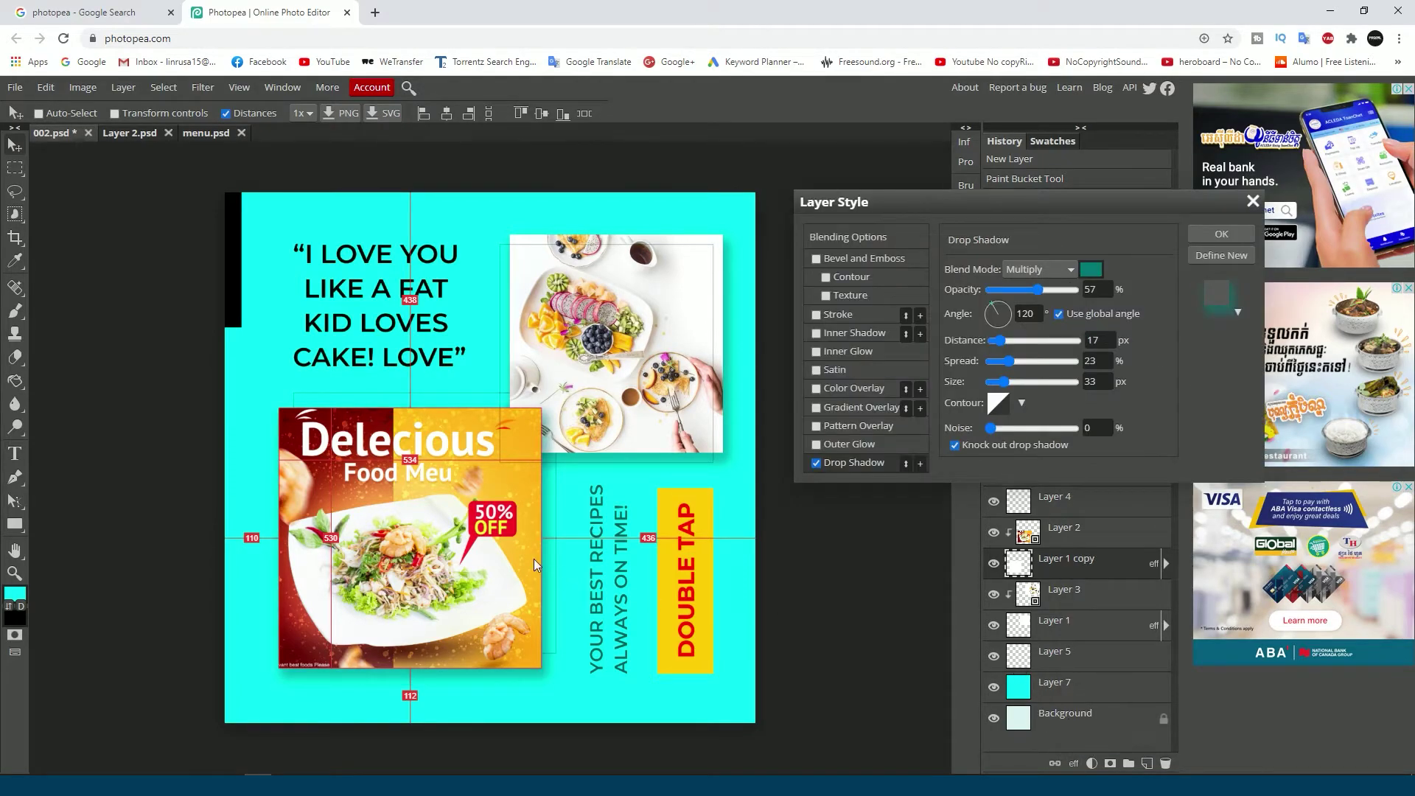
click(1222, 234)
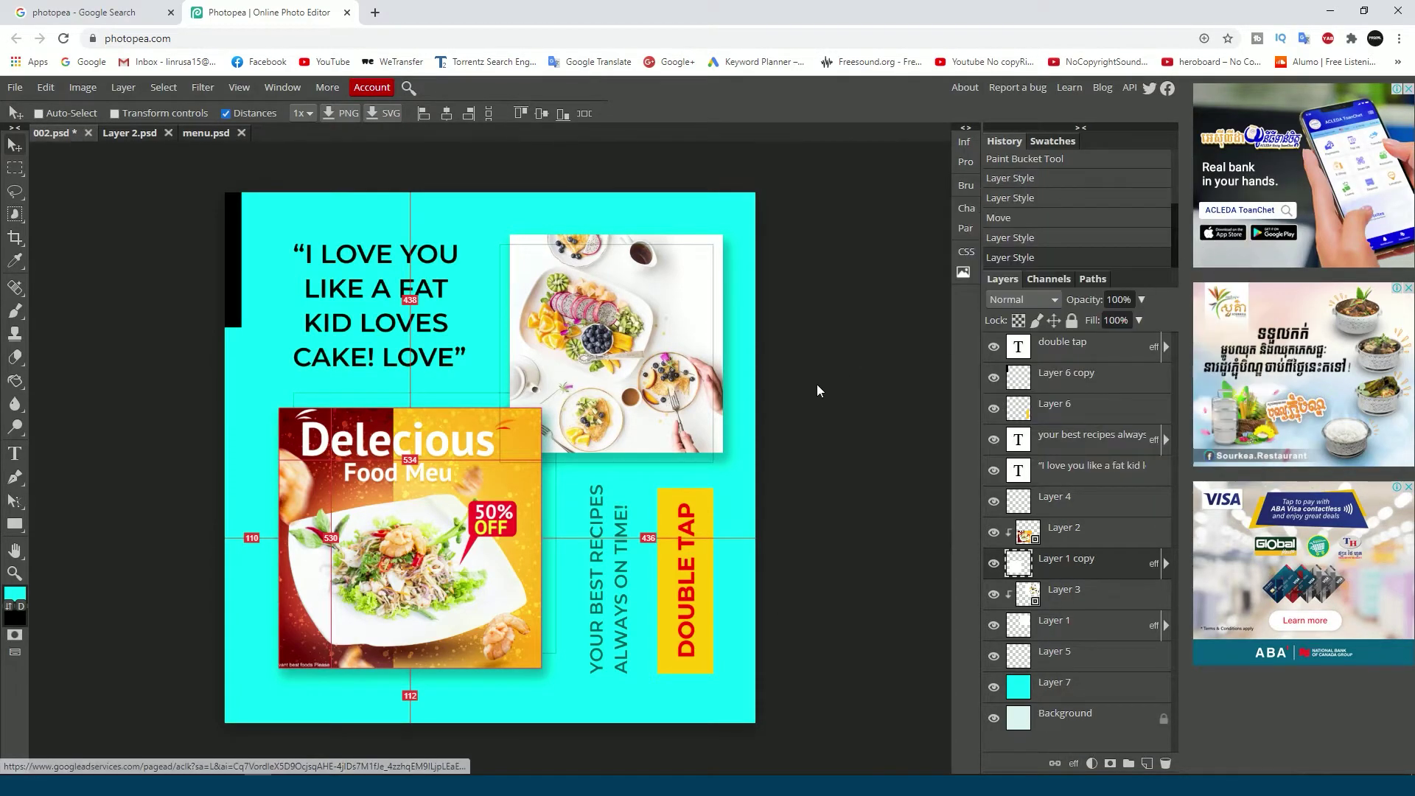
click(1086, 478)
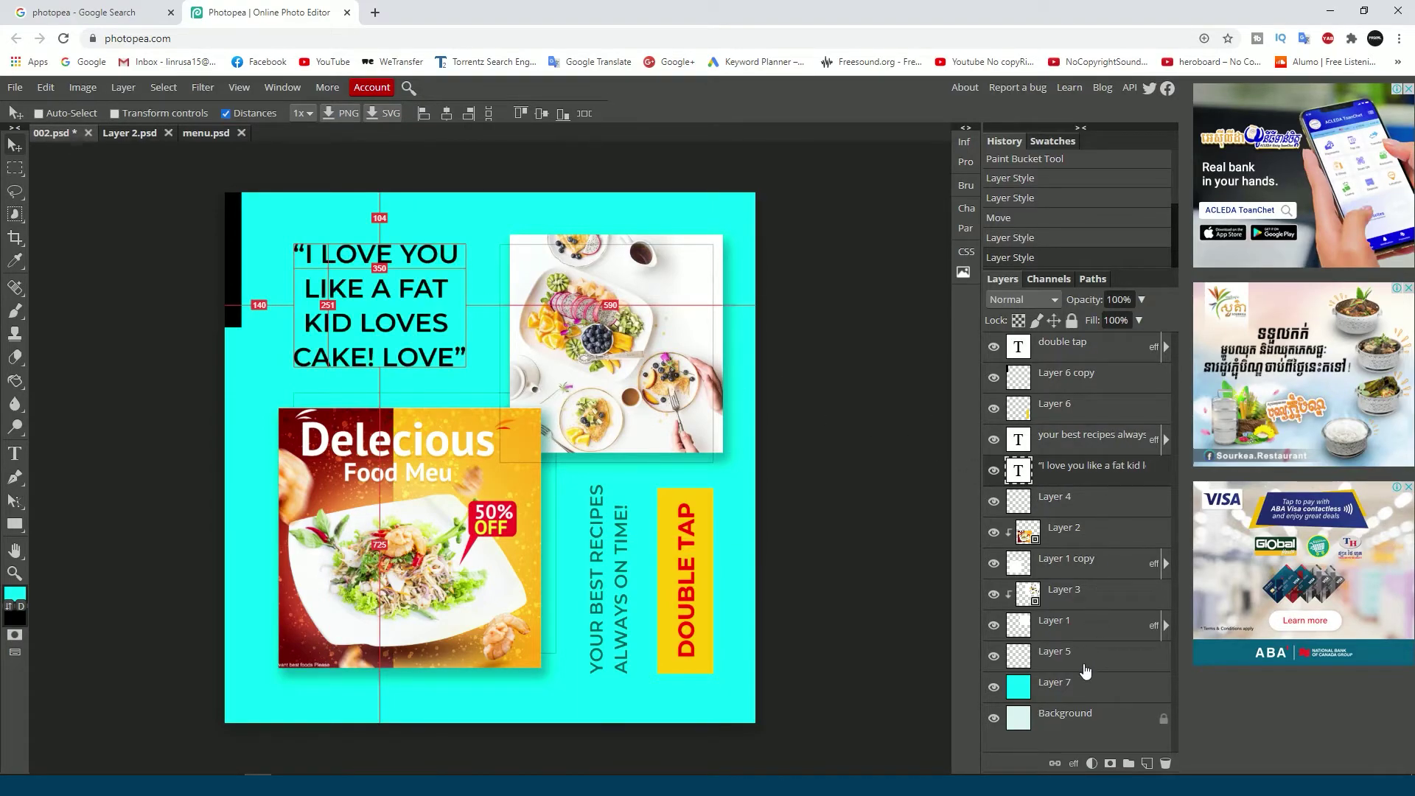
Give the quote text a bright orange ff3d00 colour overlay.
click(1073, 764)
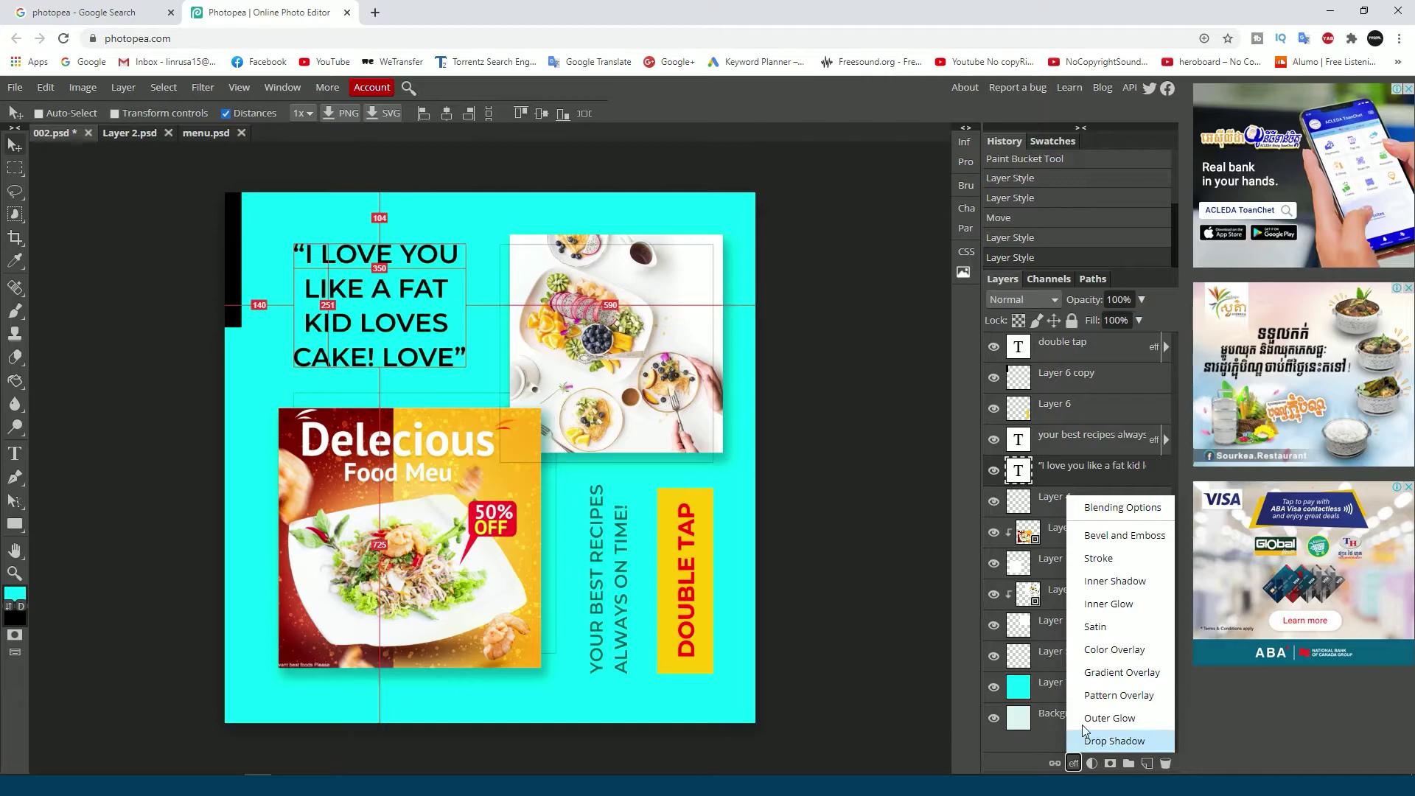
click(1114, 649)
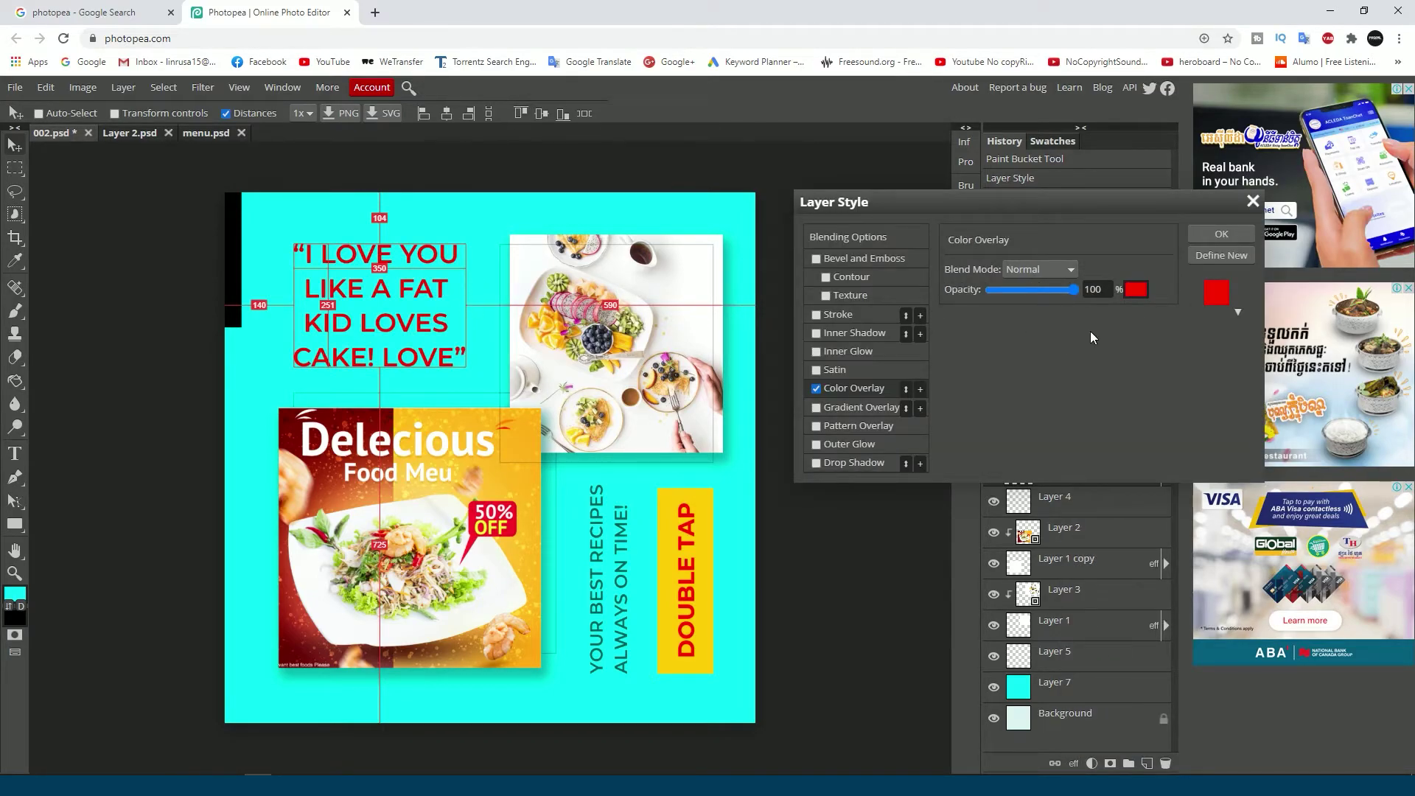
click(1136, 289)
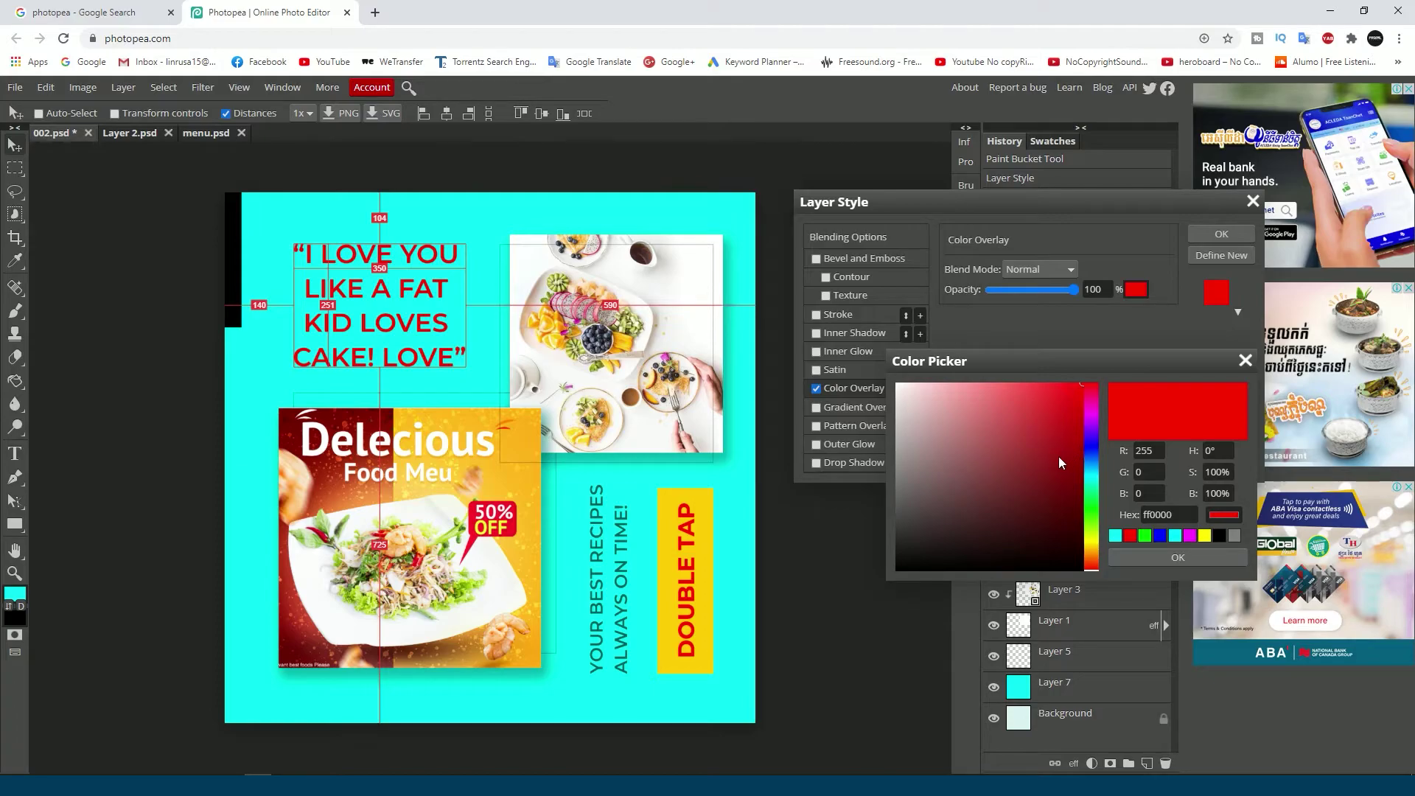
click(1061, 486)
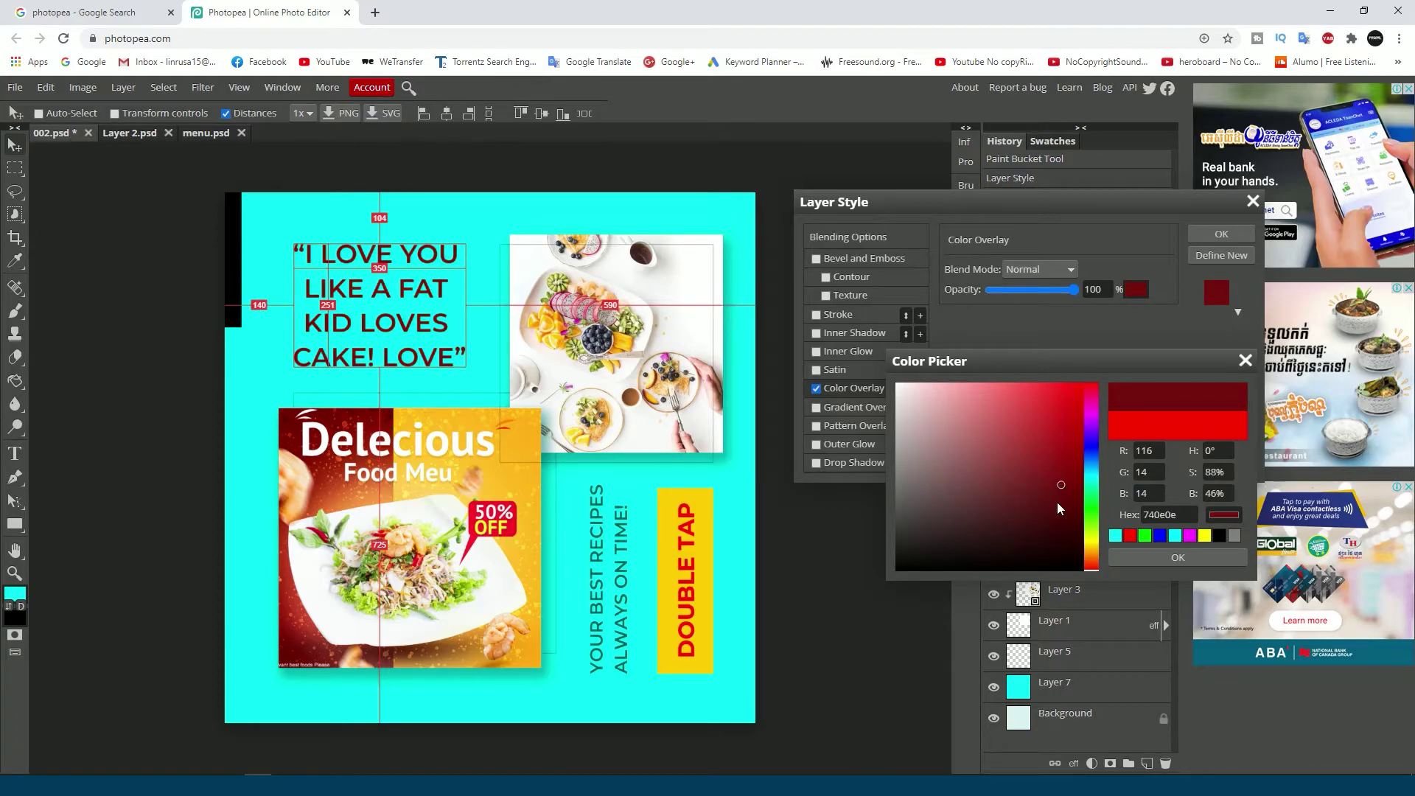
drag(1091, 532, 1087, 447)
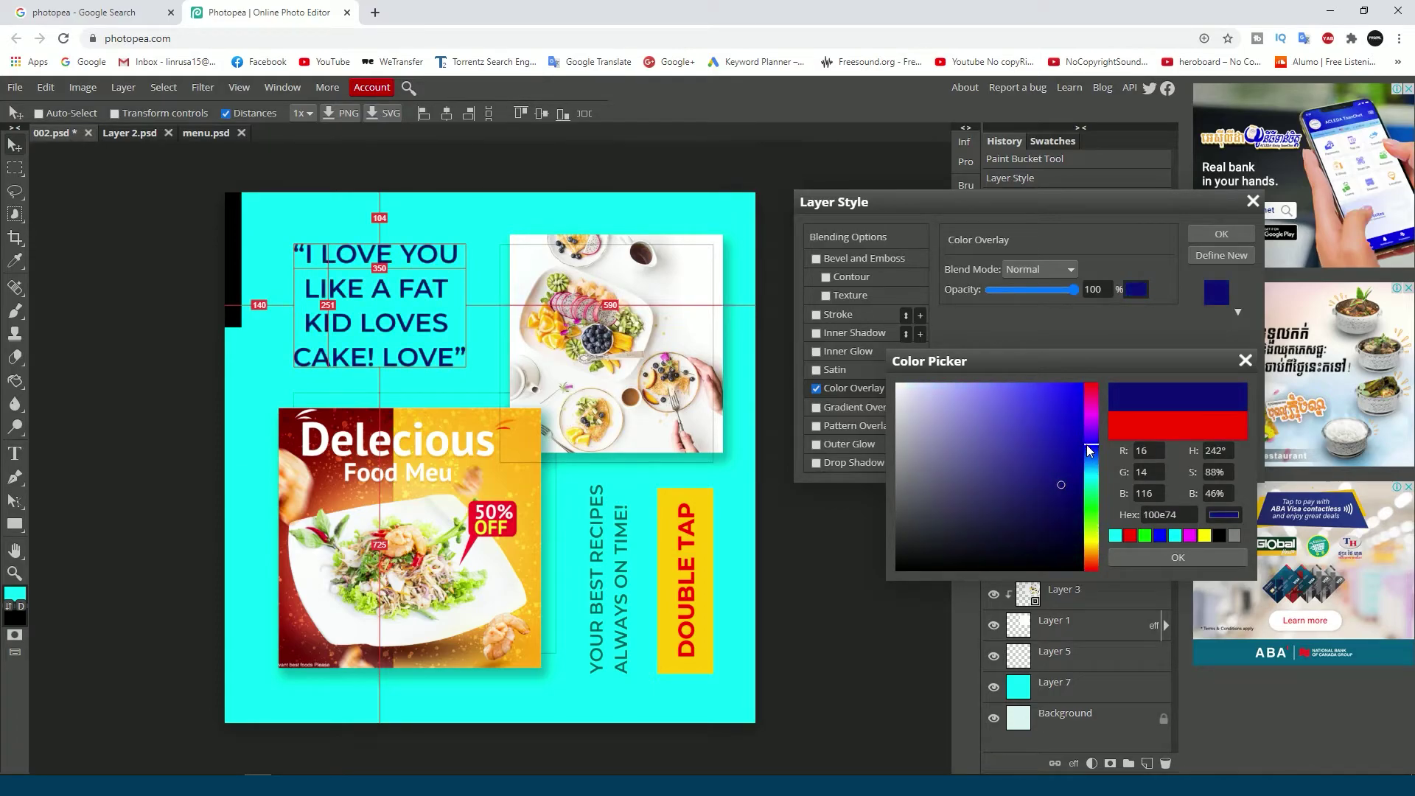
click(1092, 534)
drag(1093, 534, 1096, 568)
click(1083, 384)
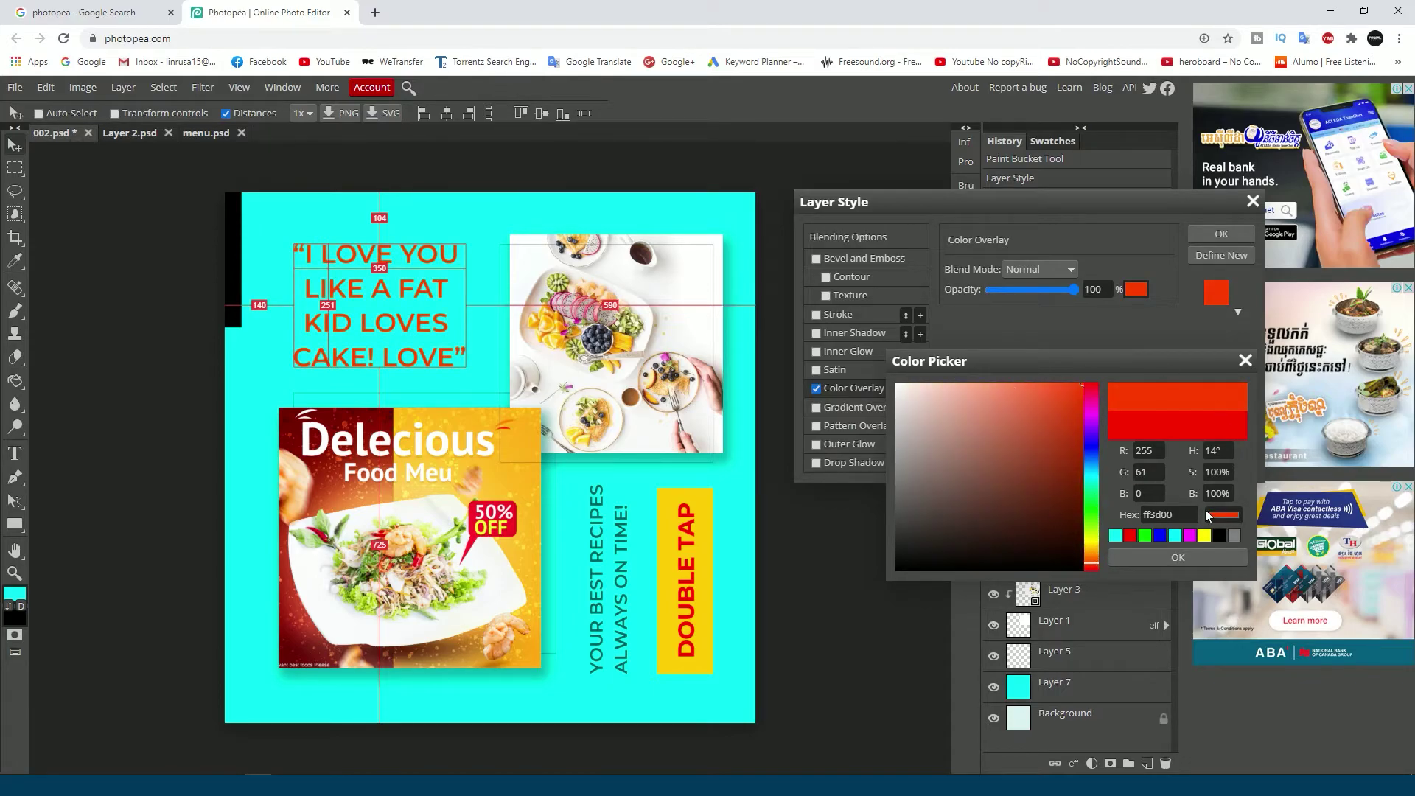
click(1170, 557)
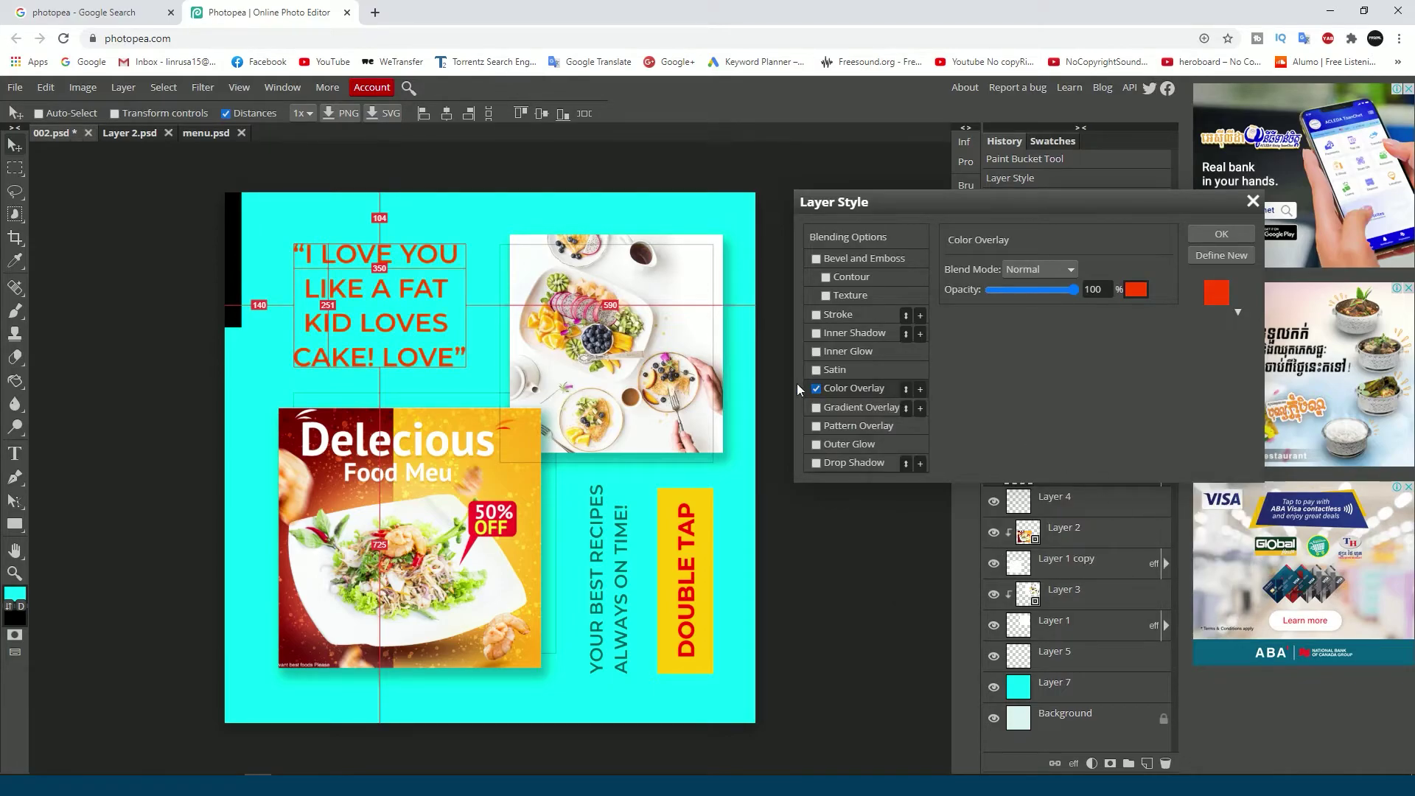
Add a hard drop shadow to the quote: size 0, distance 8, spread 46.
click(818, 463)
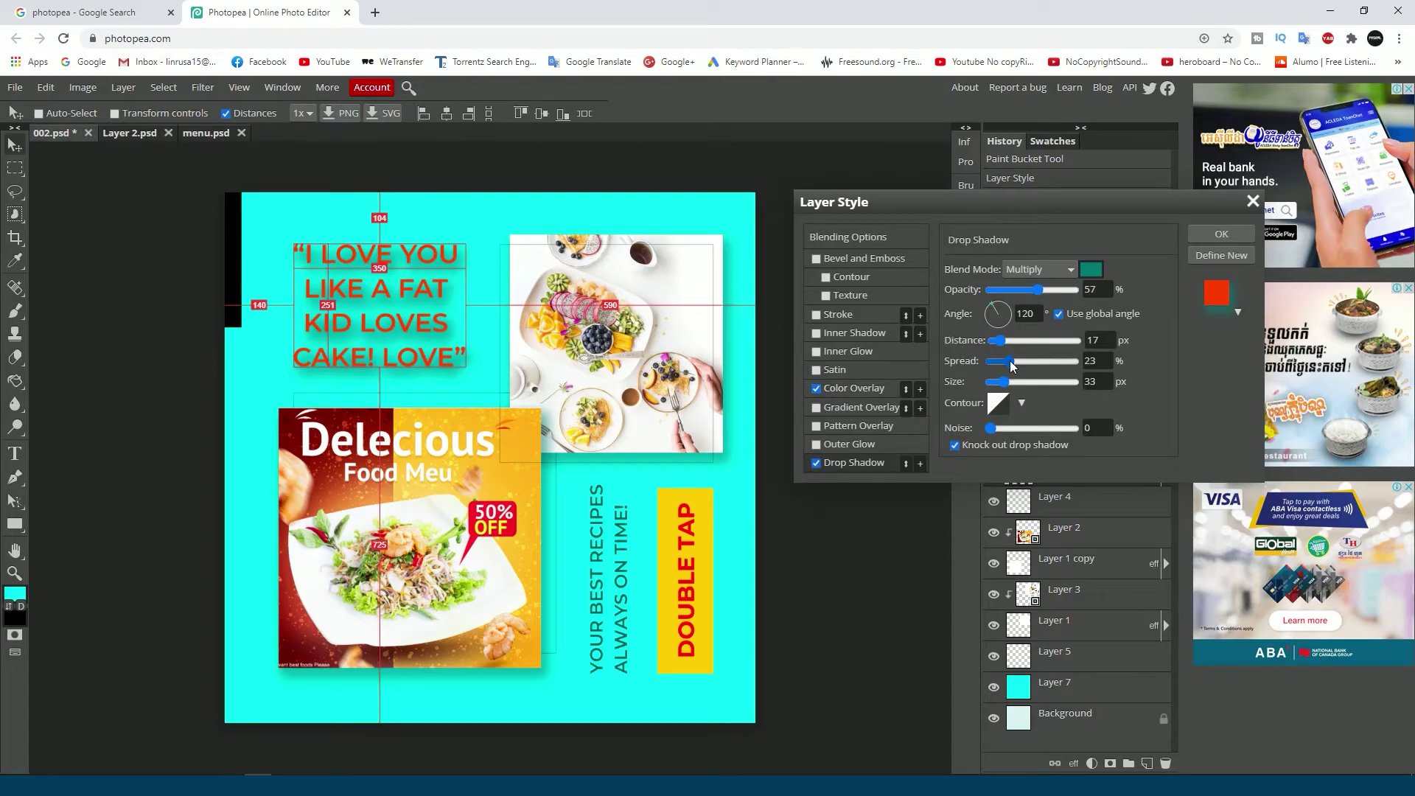
drag(1003, 382, 997, 351)
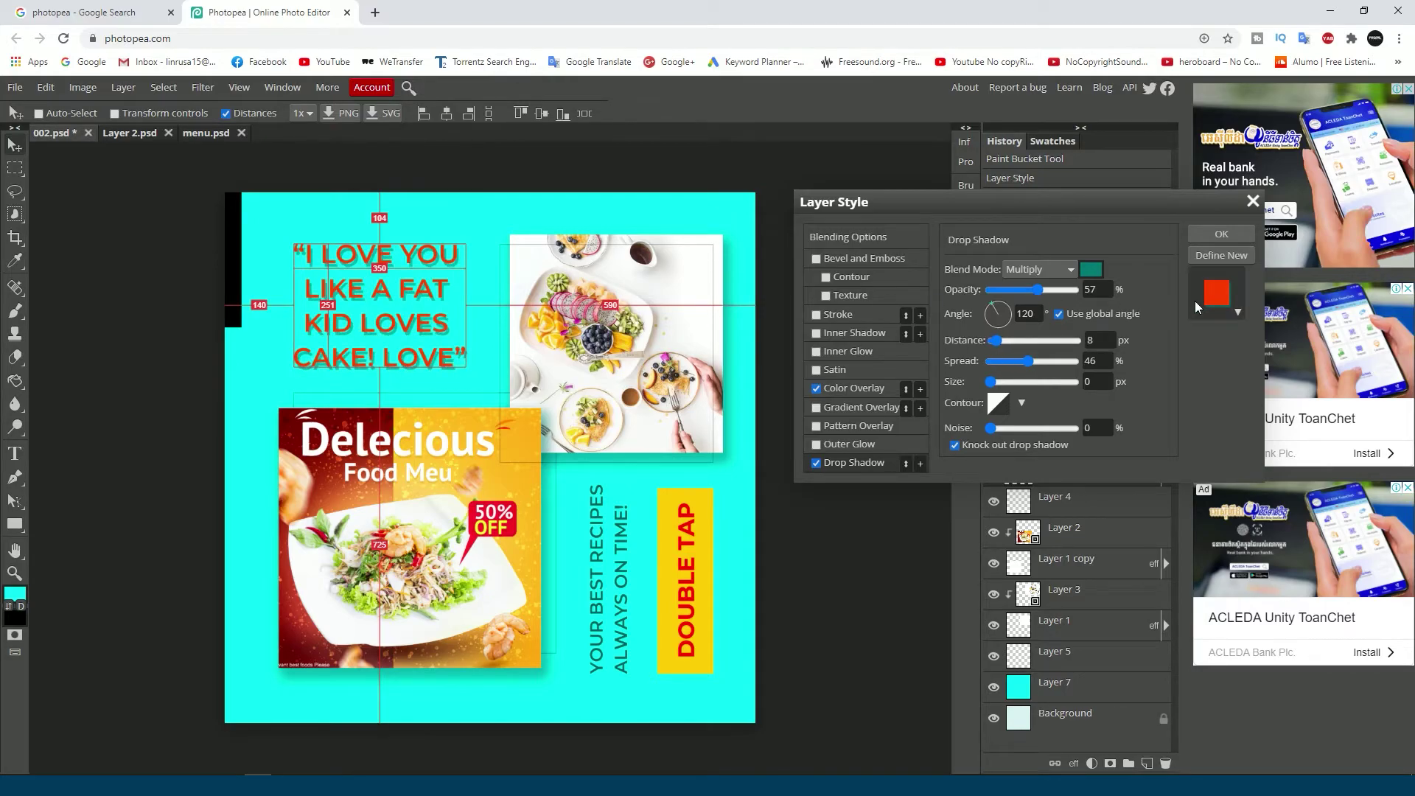
click(1220, 235)
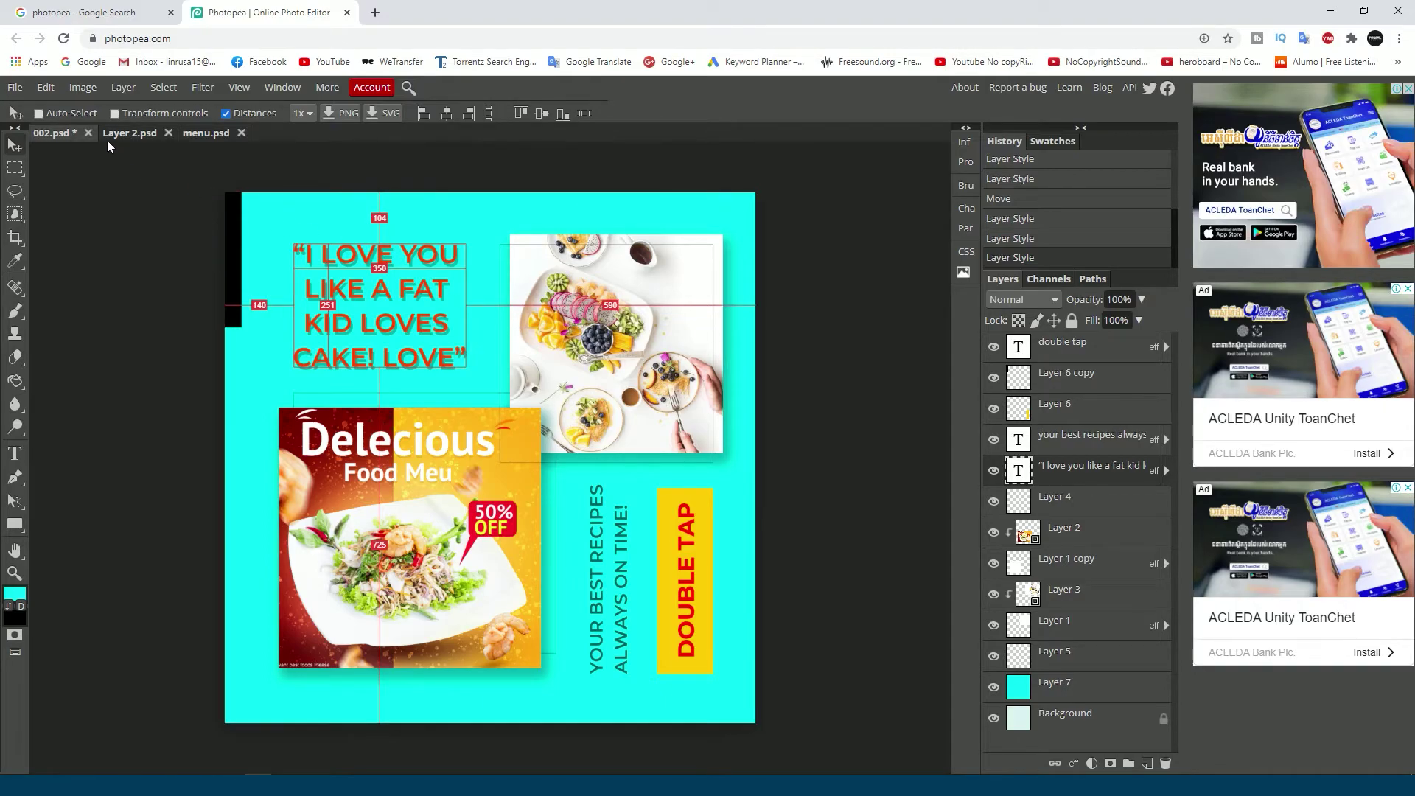
Choose File > Export as > JPG to reach the Save for web dialog.
click(16, 89)
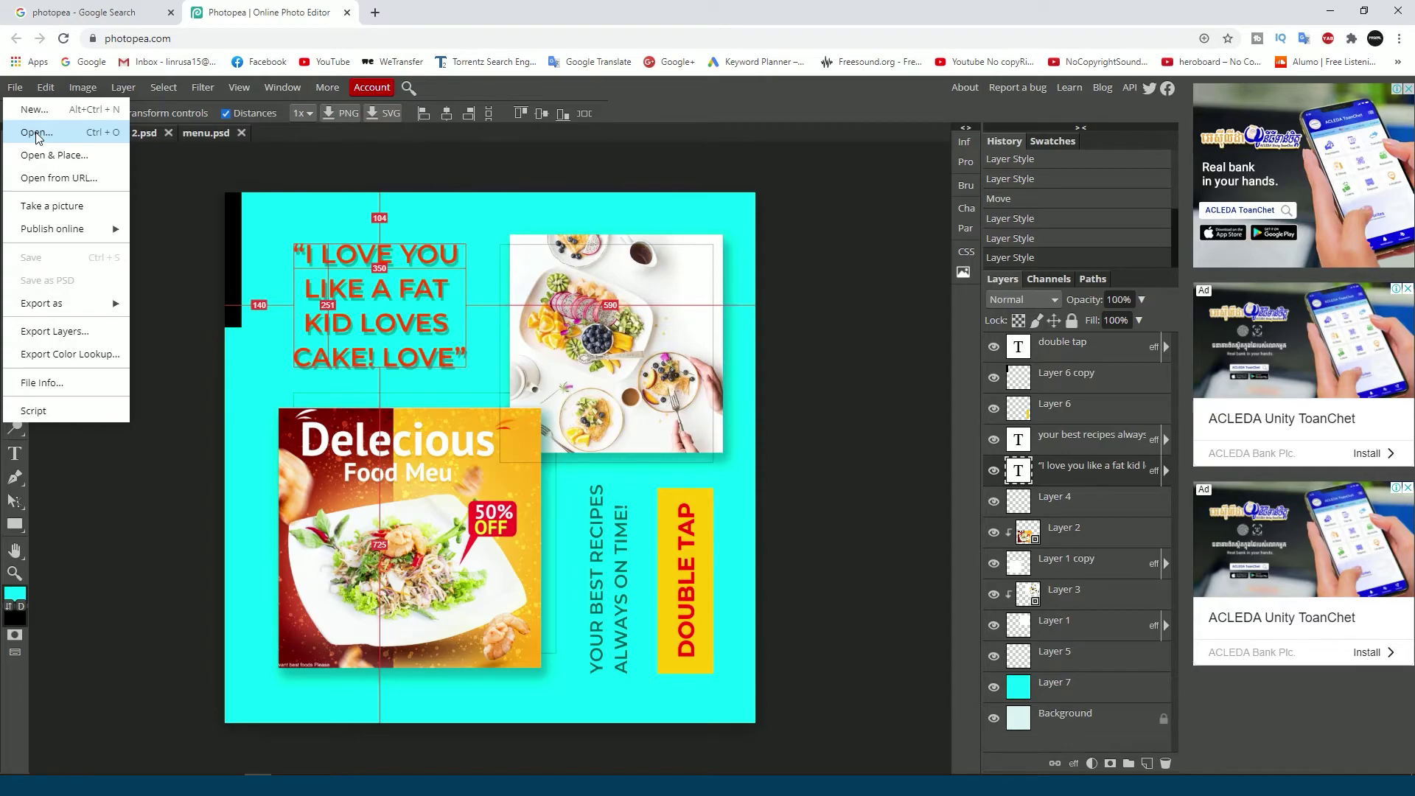
click(171, 237)
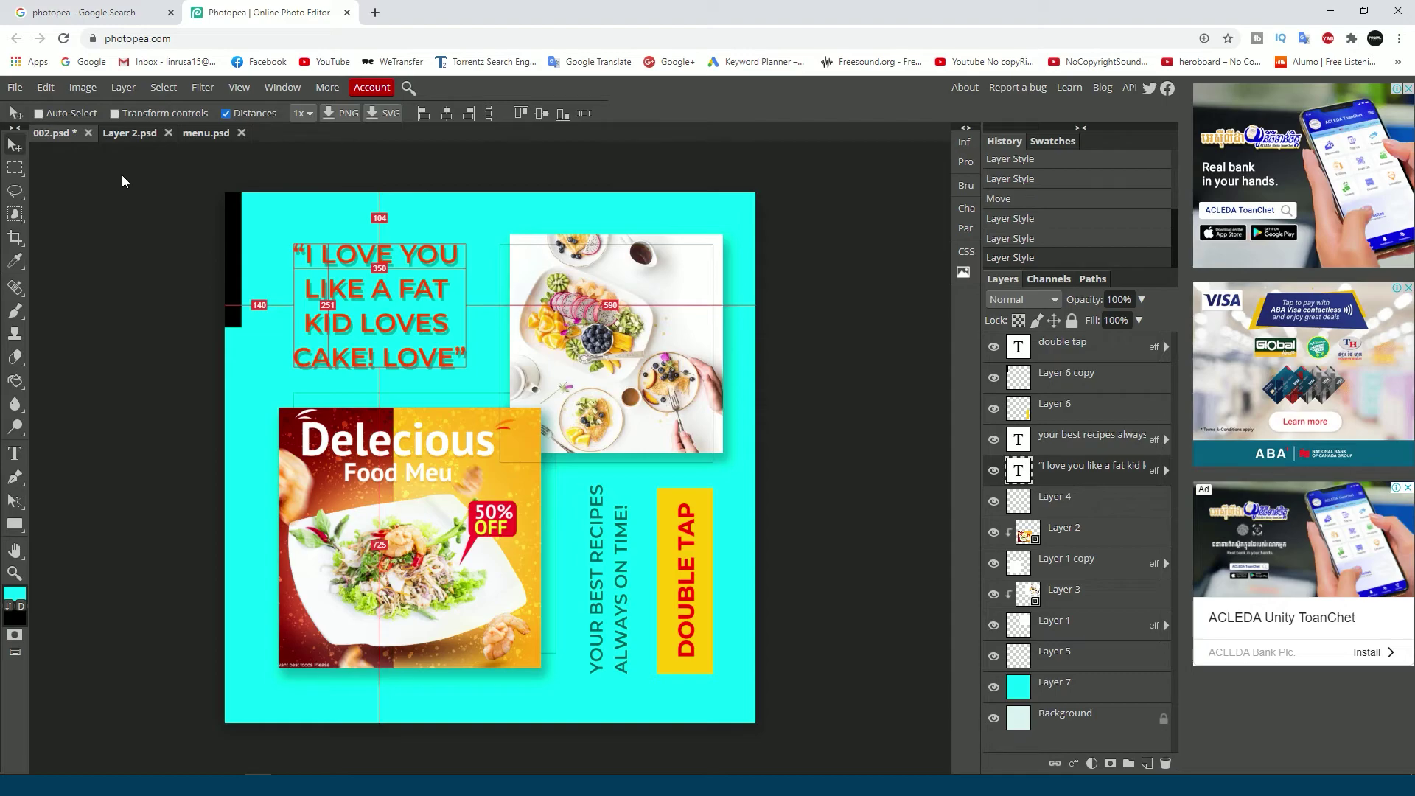
click(21, 89)
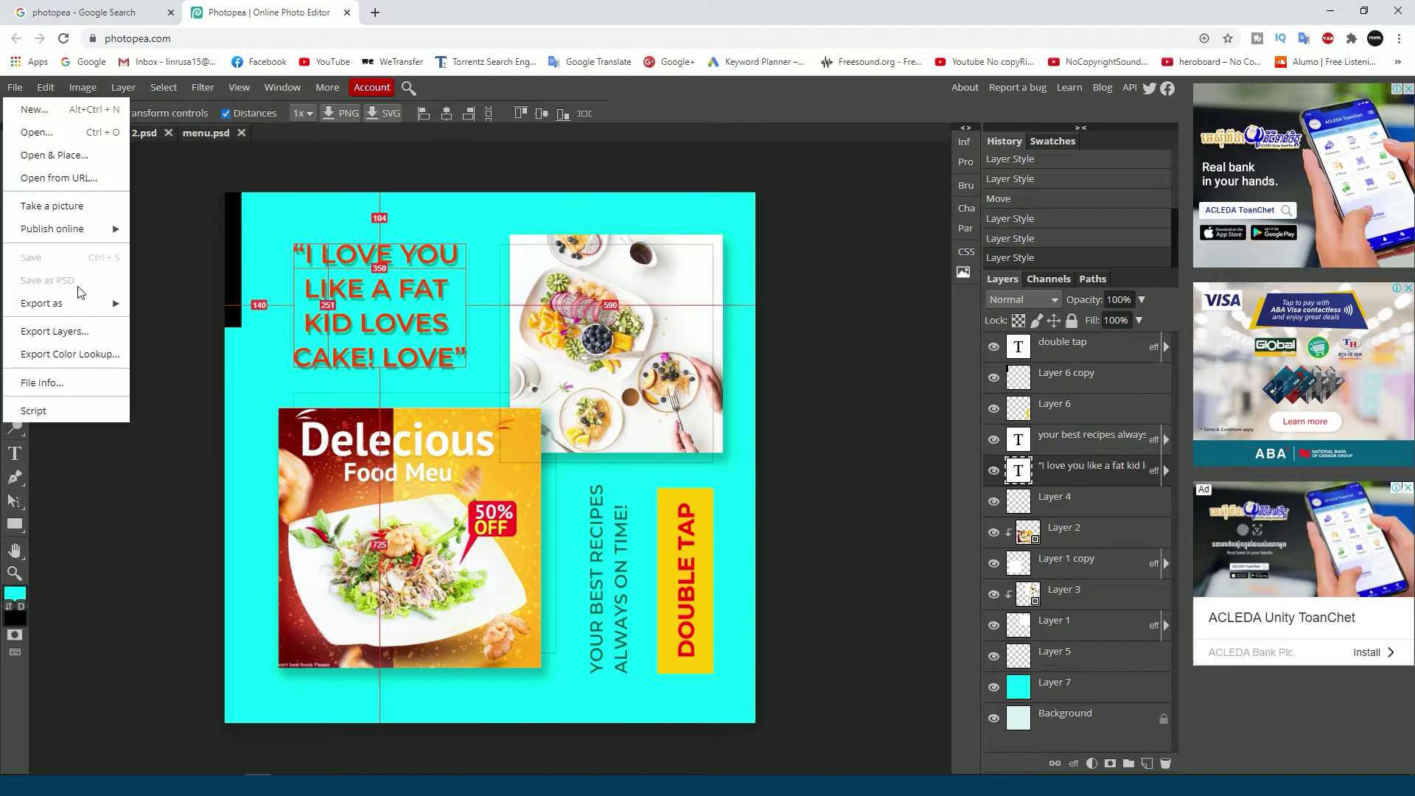
mouse_move(82, 298)
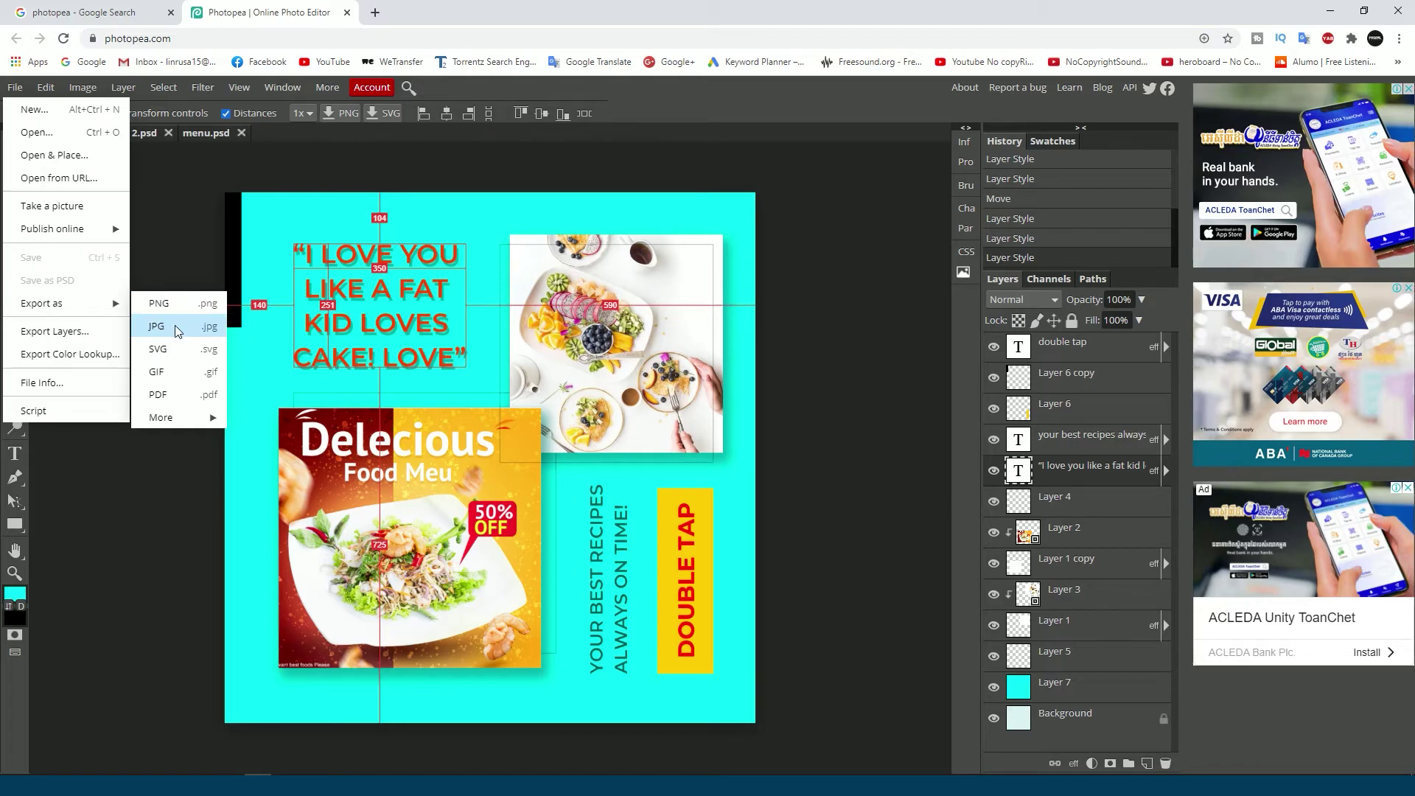
mouse_move(184, 418)
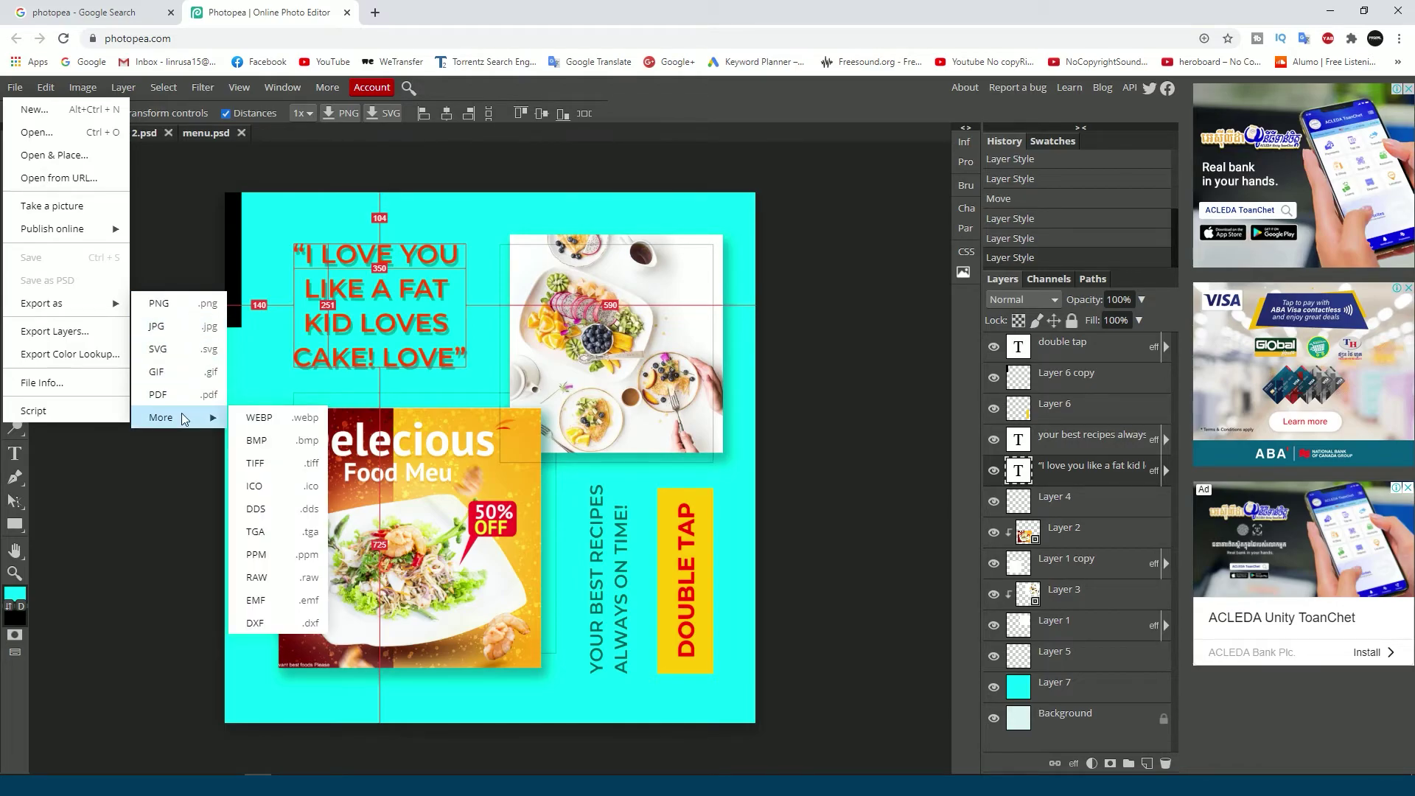
click(167, 329)
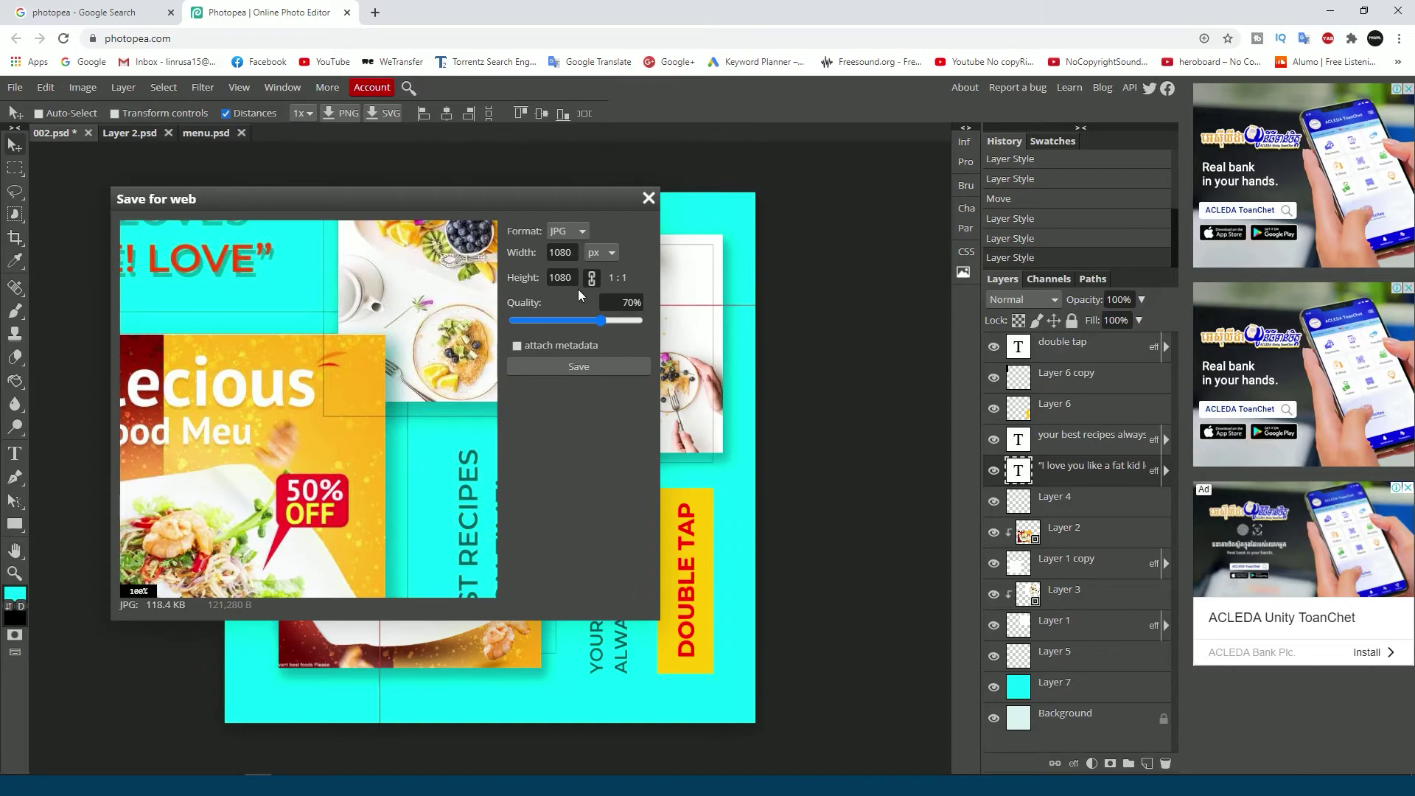
Save the design as 002.jpg at 100% quality and show all downloads.
drag(603, 322, 546, 318)
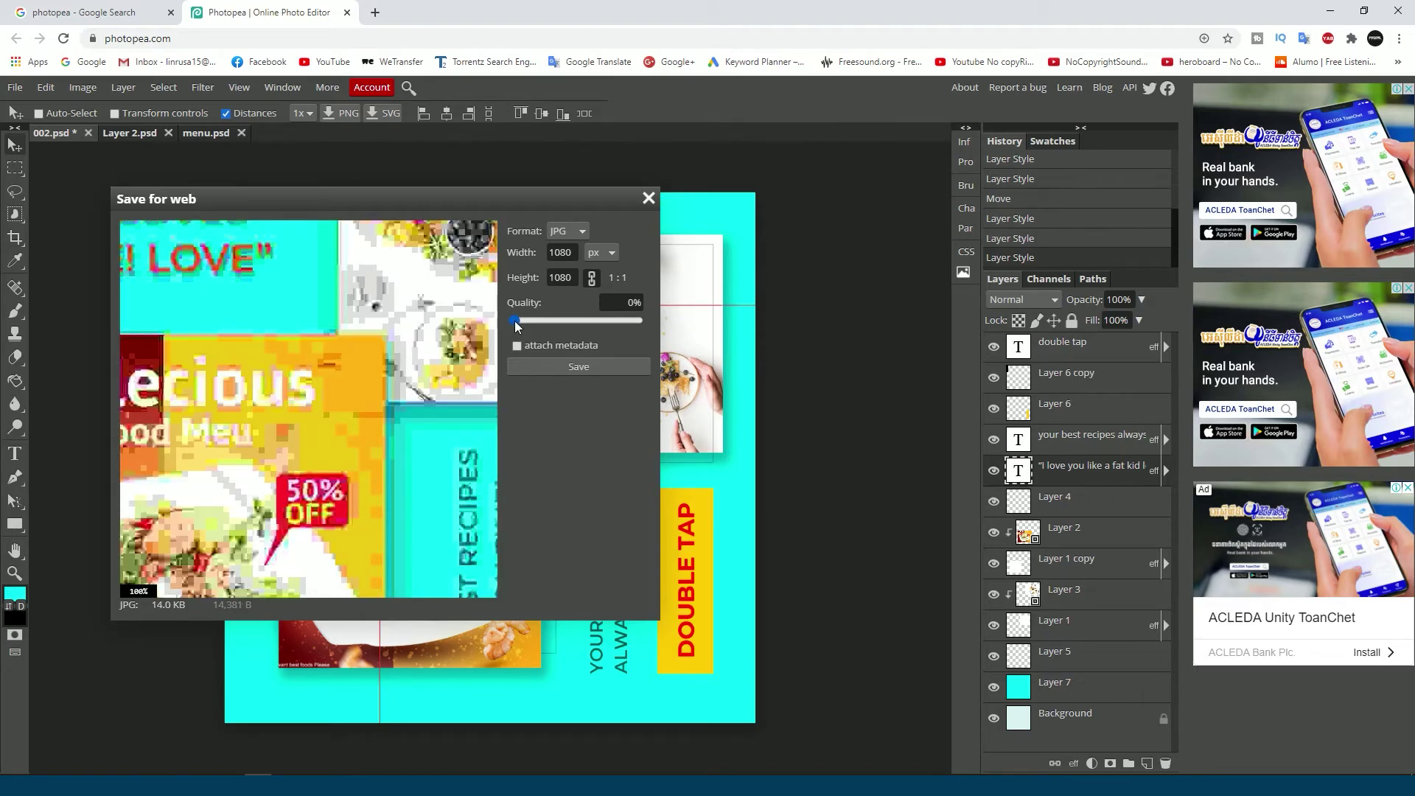
drag(514, 321, 545, 321)
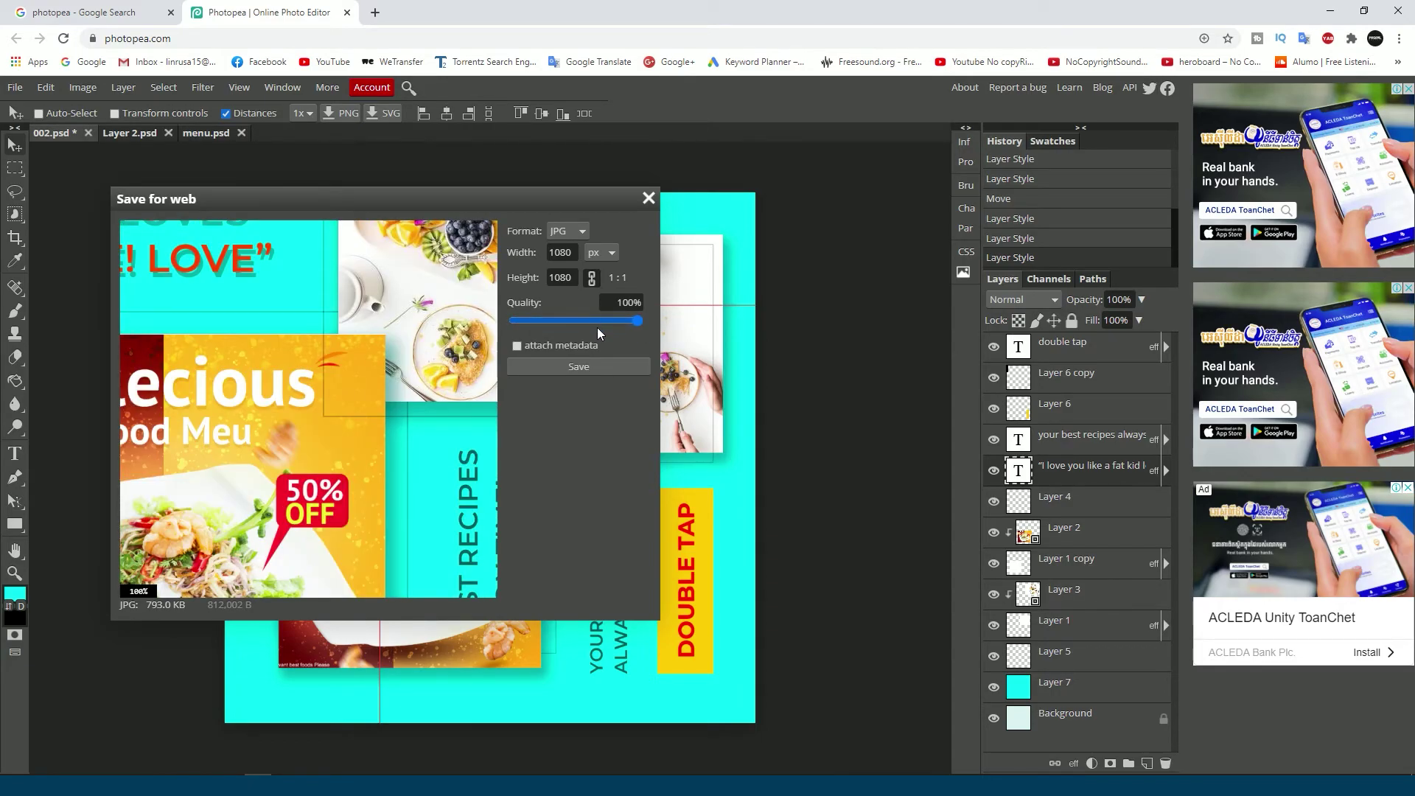
click(576, 366)
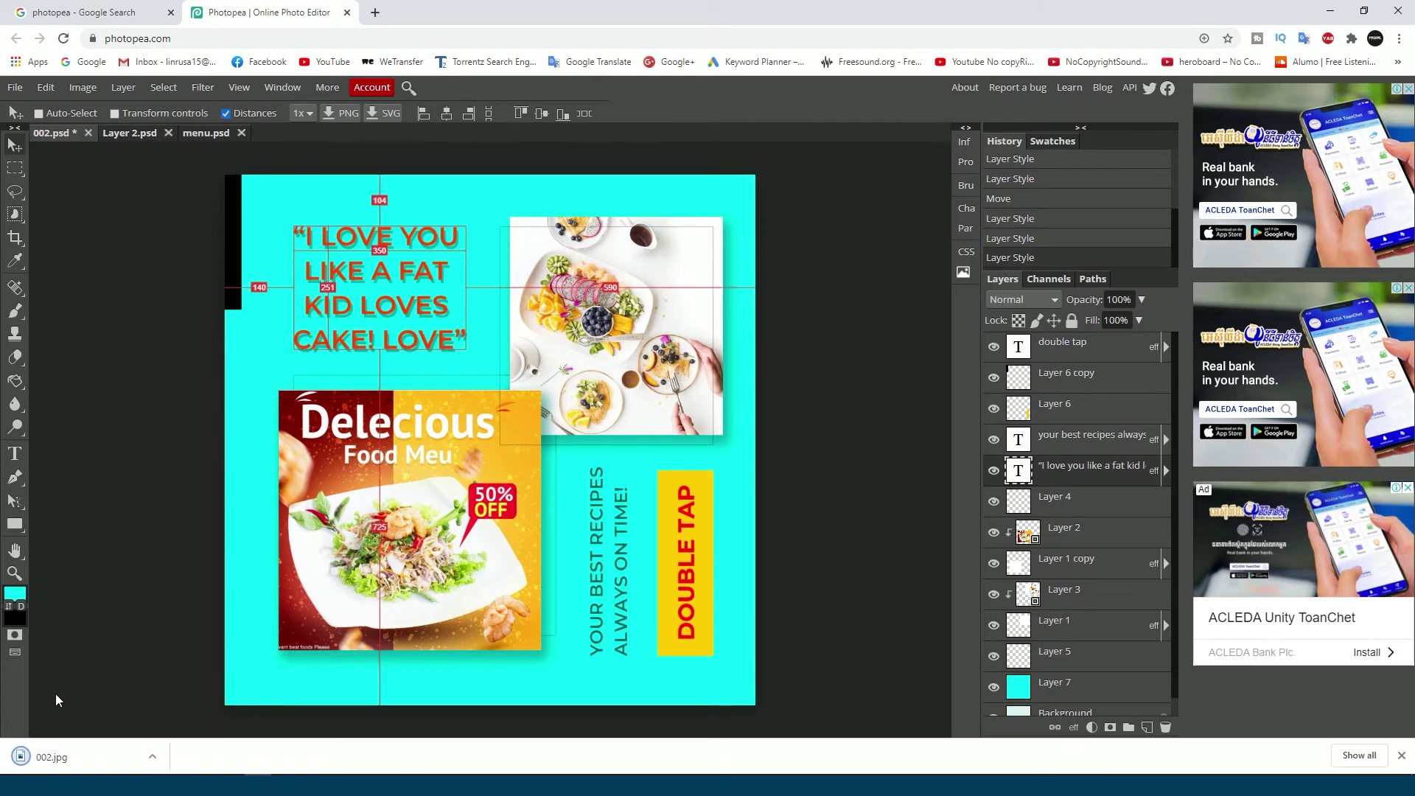
click(1360, 755)
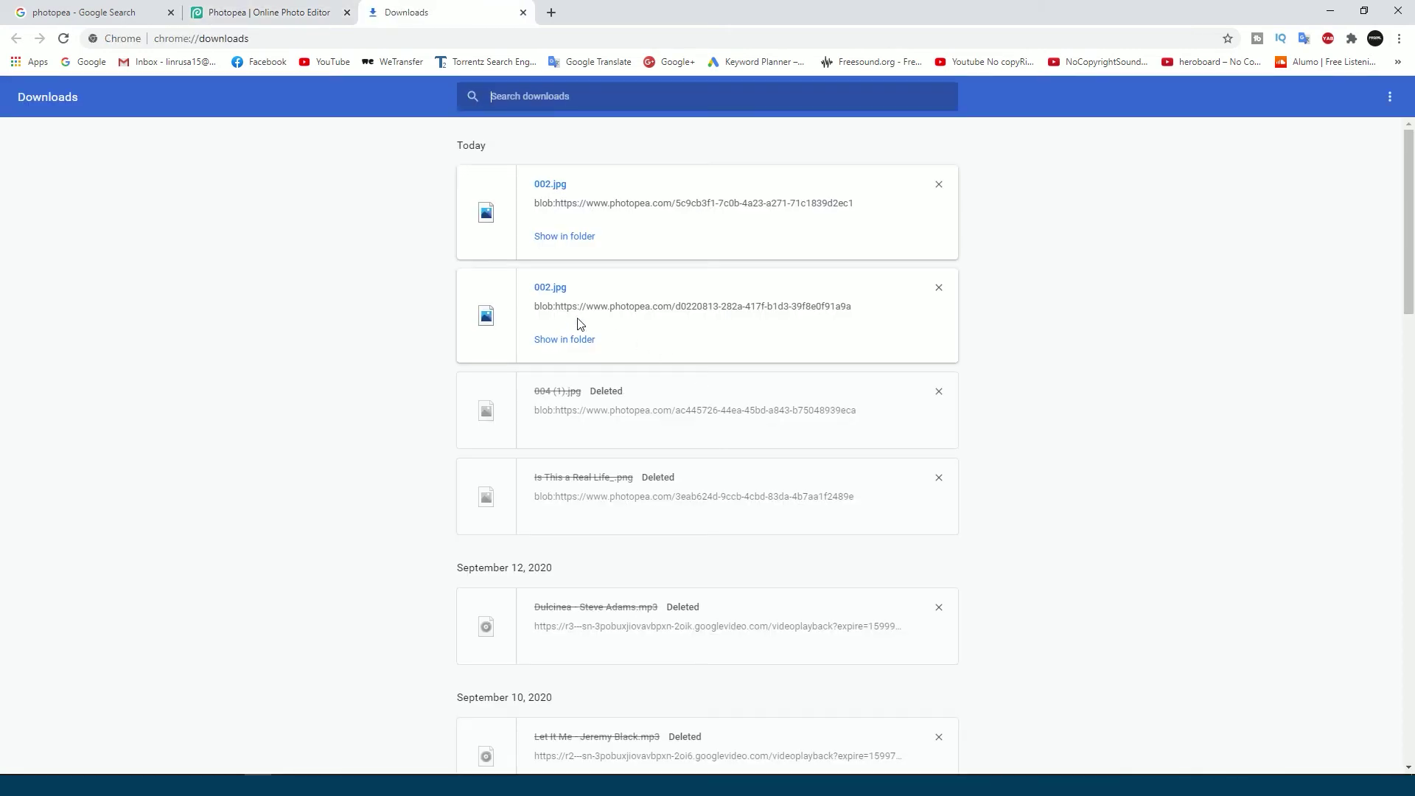
Preview 002.jpg from its folder in Windows Photos, then return to Photopea in Chrome.
click(565, 236)
double_click(169, 129)
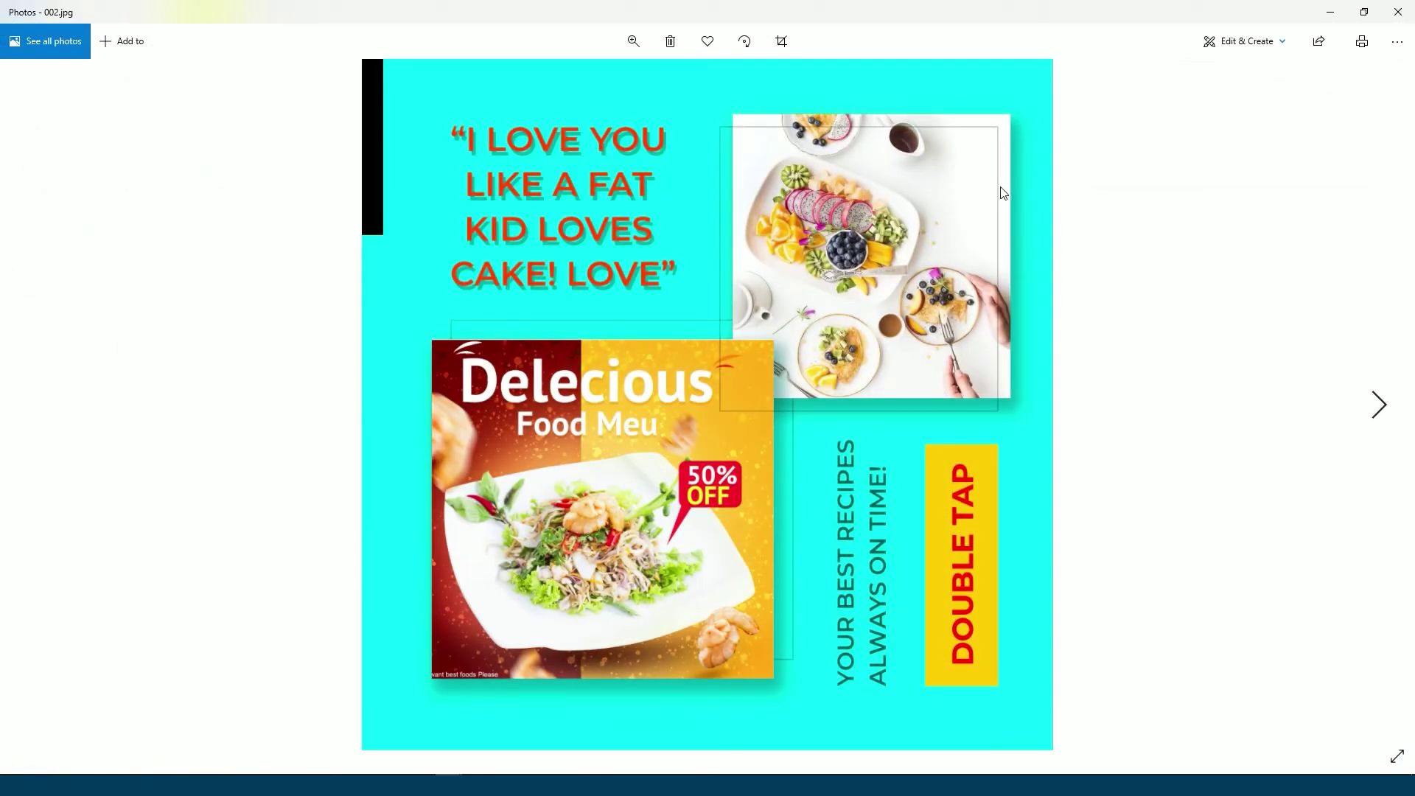
click(1360, 21)
drag(691, 333, 637, 248)
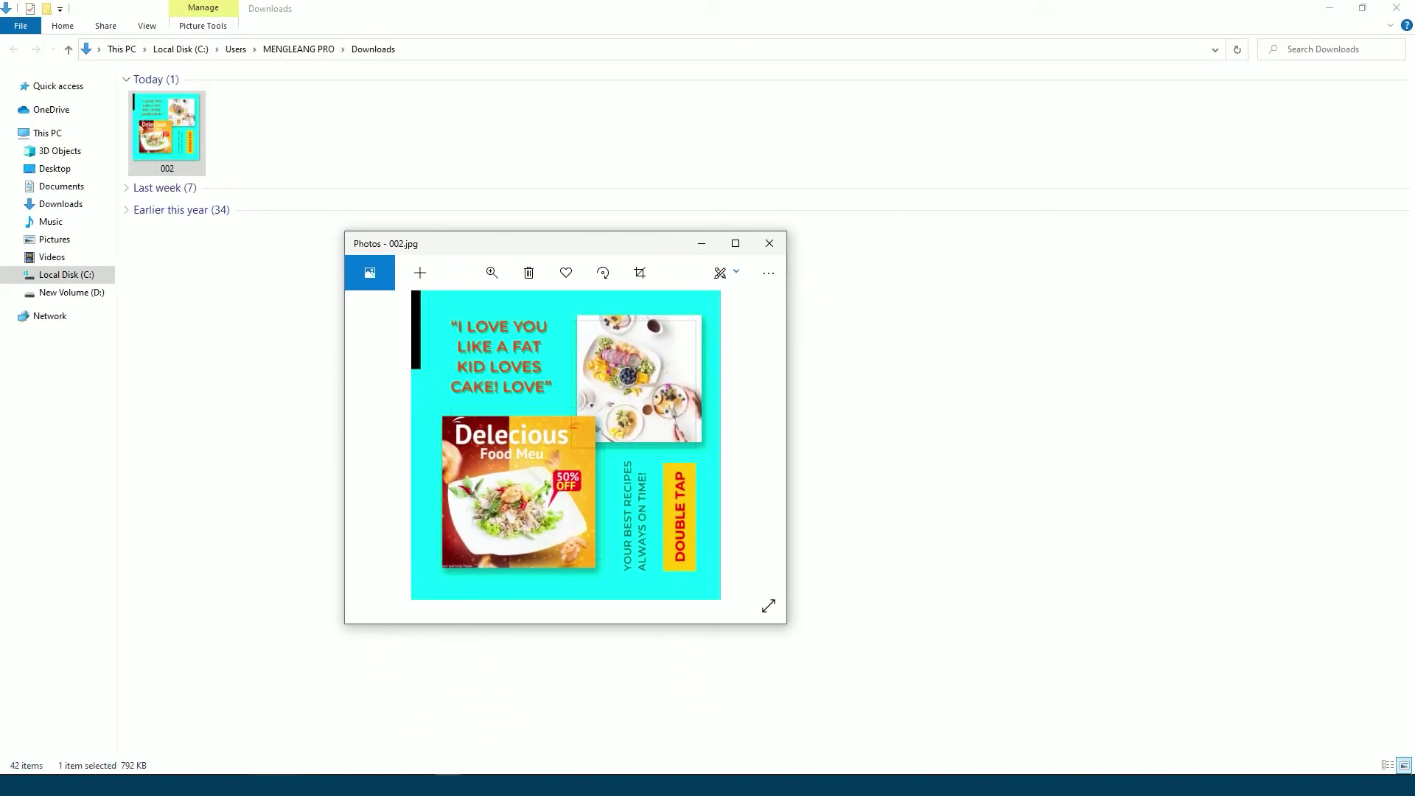
click(259, 784)
click(243, 12)
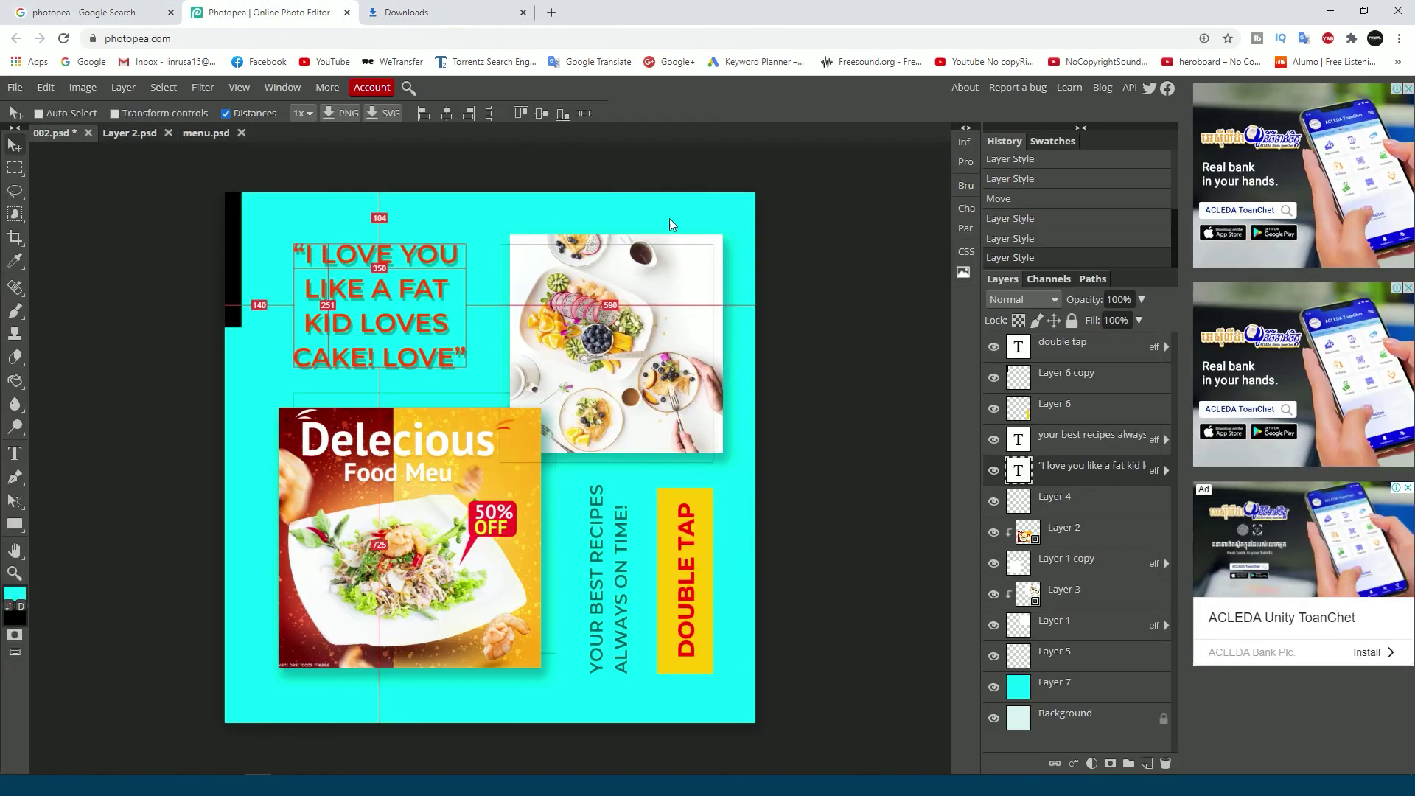